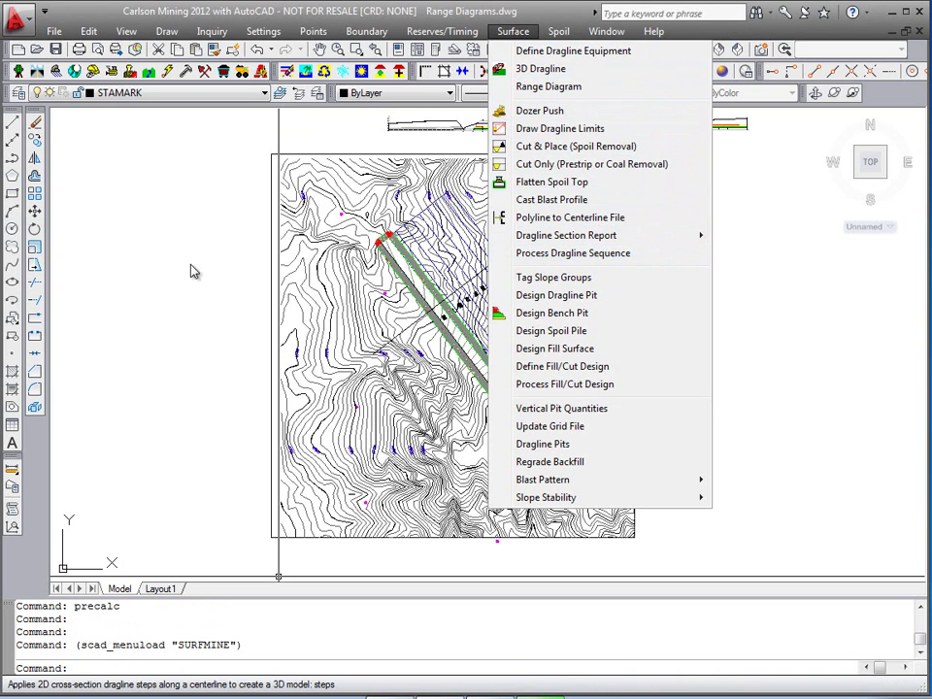
# Switch to the Geology module and start the Fence Diagram command.
pyautogui.click(300, 159)
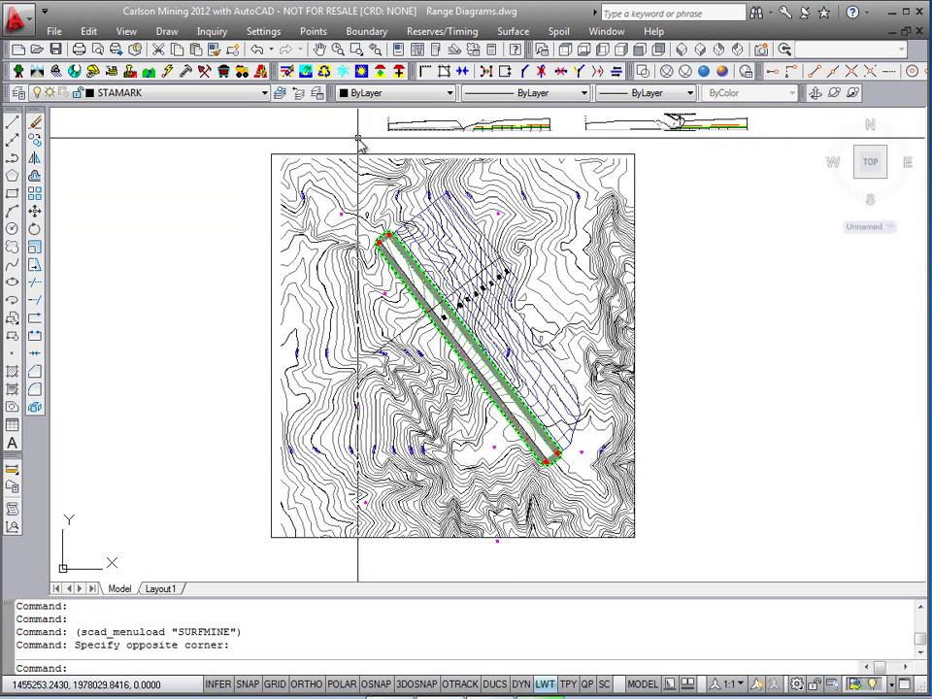
pyautogui.click(205, 74)
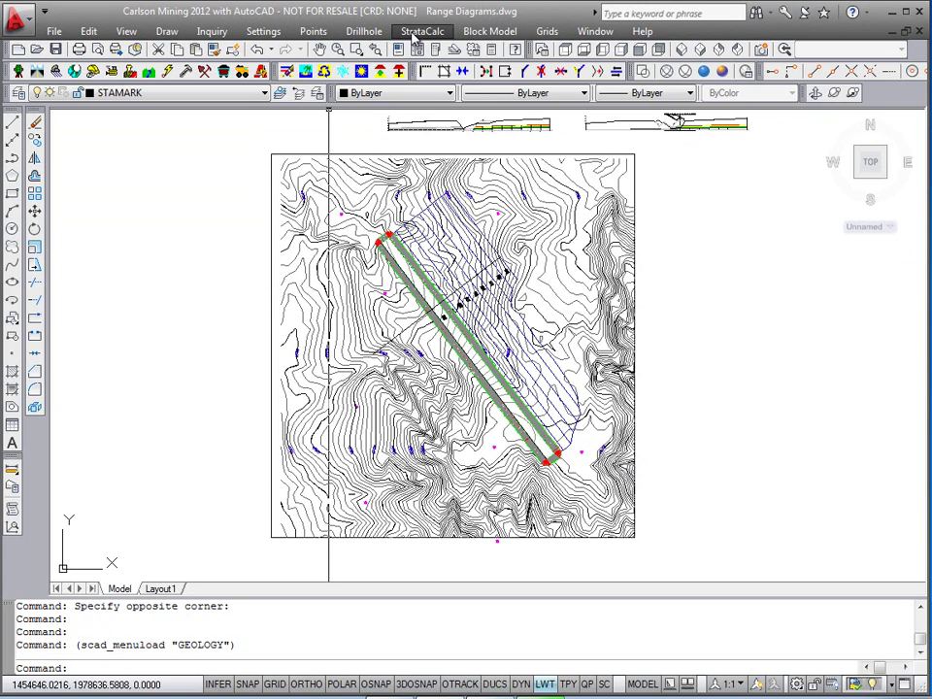
pyautogui.click(422, 31)
pyautogui.moveTo(472, 427)
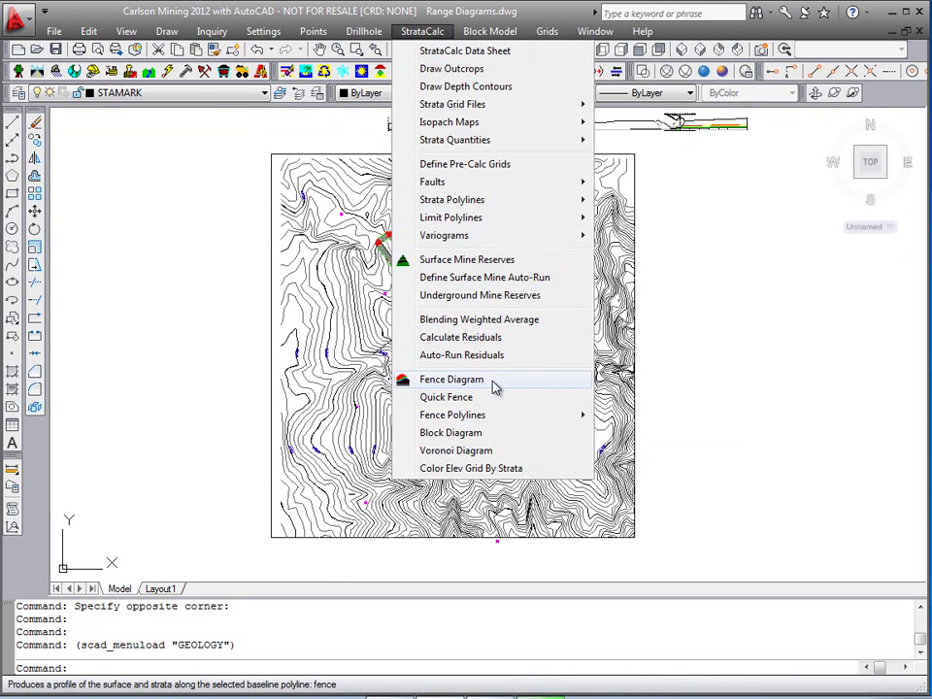
pyautogui.click(493, 380)
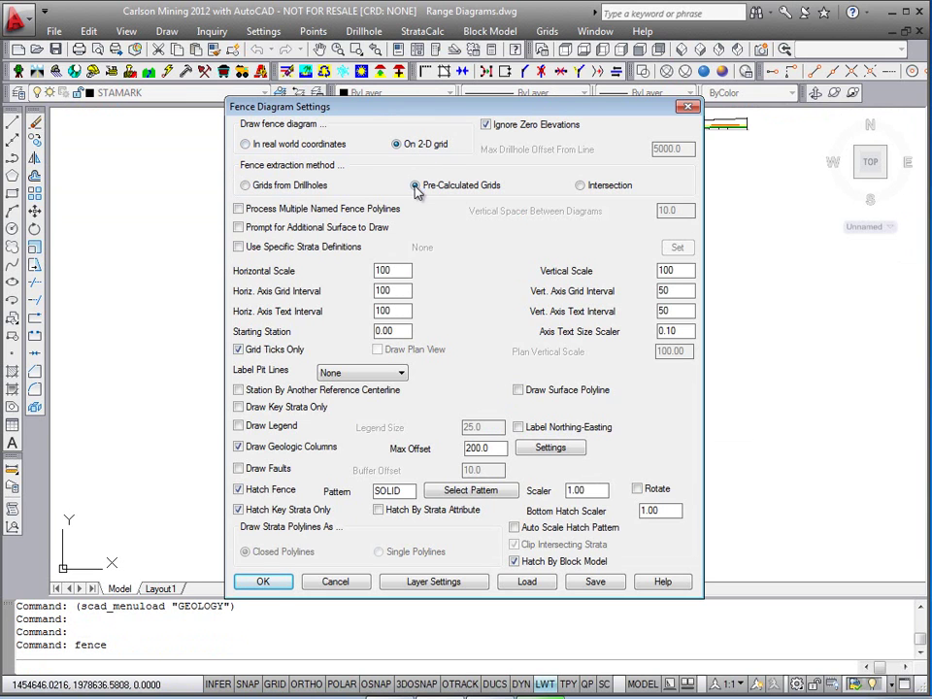
# Enable drawing the surface polyline, disable geologic columns and fence hatching, and draw the strata as single polylines.
pyautogui.click(518, 391)
pyautogui.moveTo(495, 114); pyautogui.dragTo(503, 379)
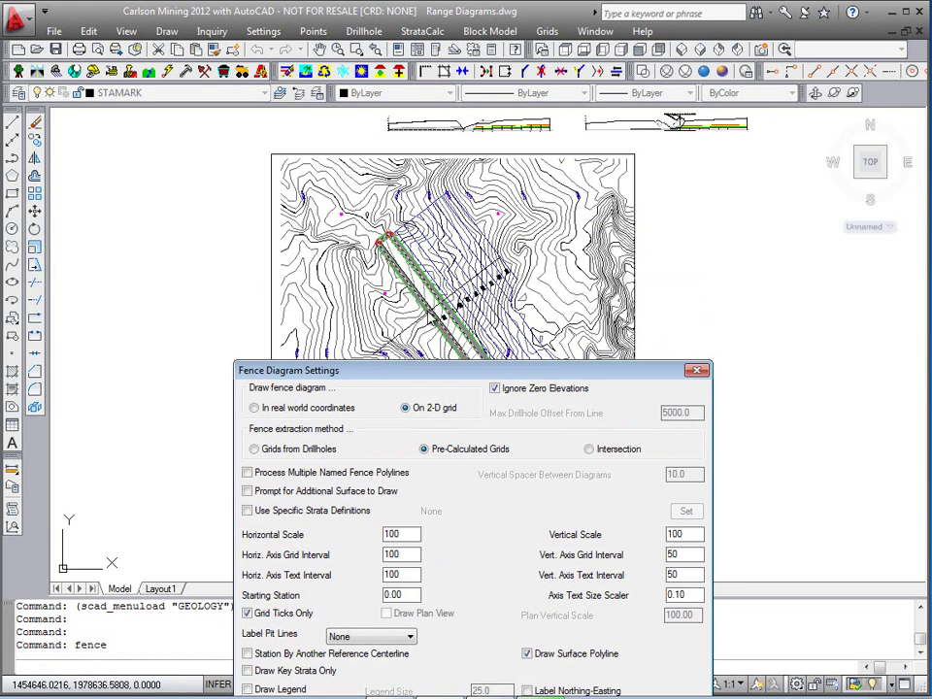
pyautogui.moveTo(381, 378)
pyautogui.mouseDown()
pyautogui.moveTo(412, 120)
pyautogui.moveTo(408, 130)
pyautogui.mouseUp()
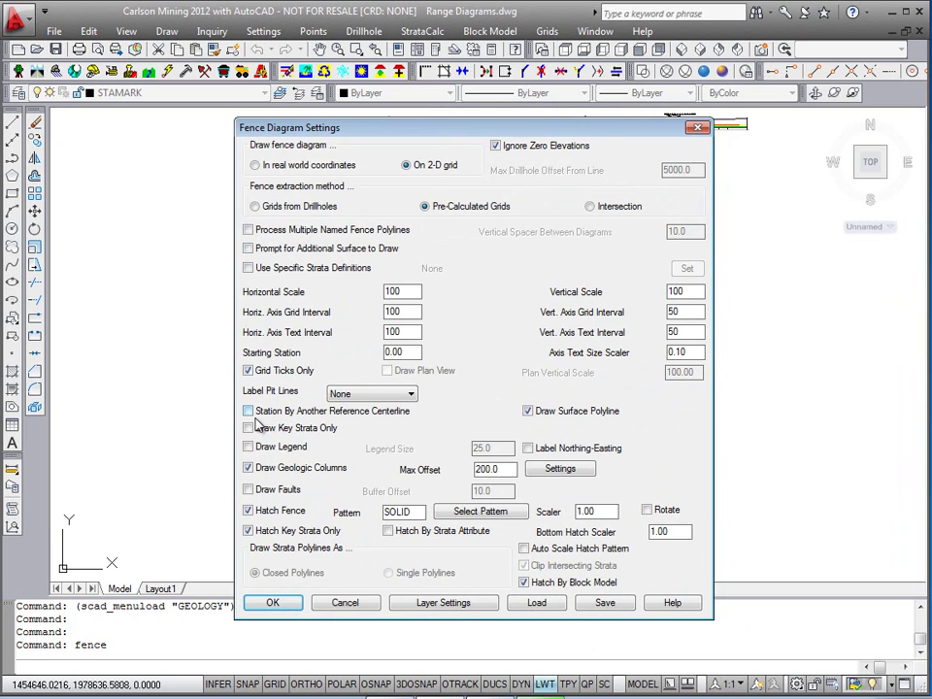
pyautogui.click(273, 470)
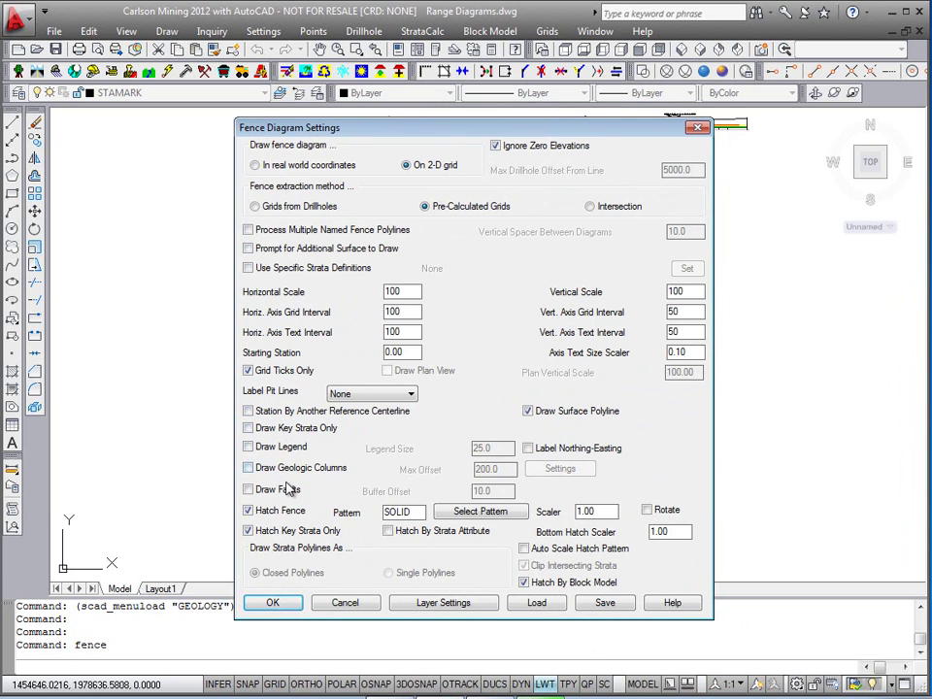
pyautogui.click(269, 514)
pyautogui.click(388, 574)
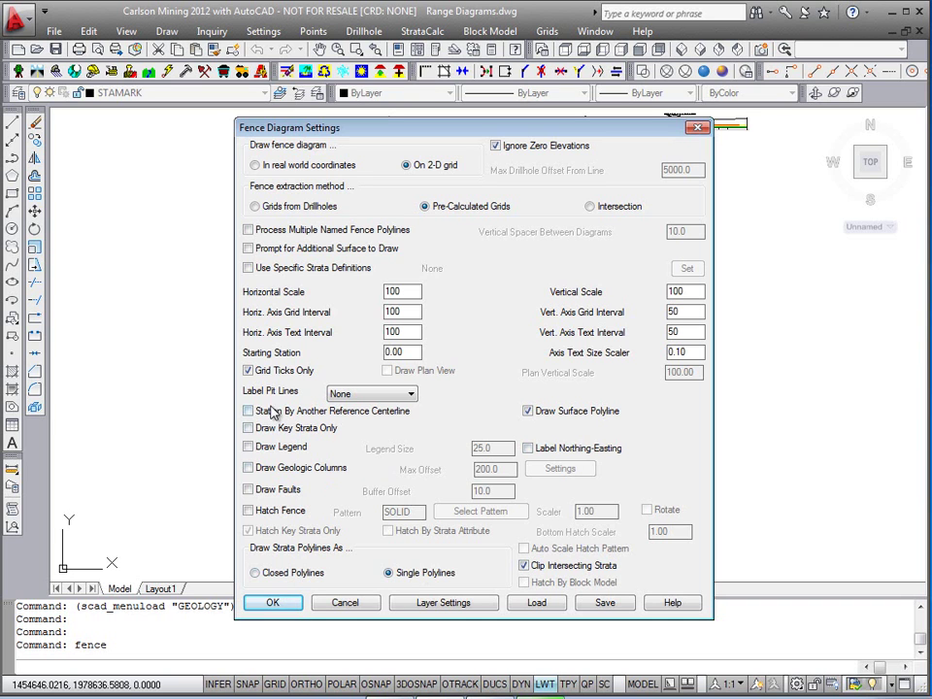
# Label the pit lines down to the bottom strata and accept the fence diagram settings.
pyautogui.click(413, 396)
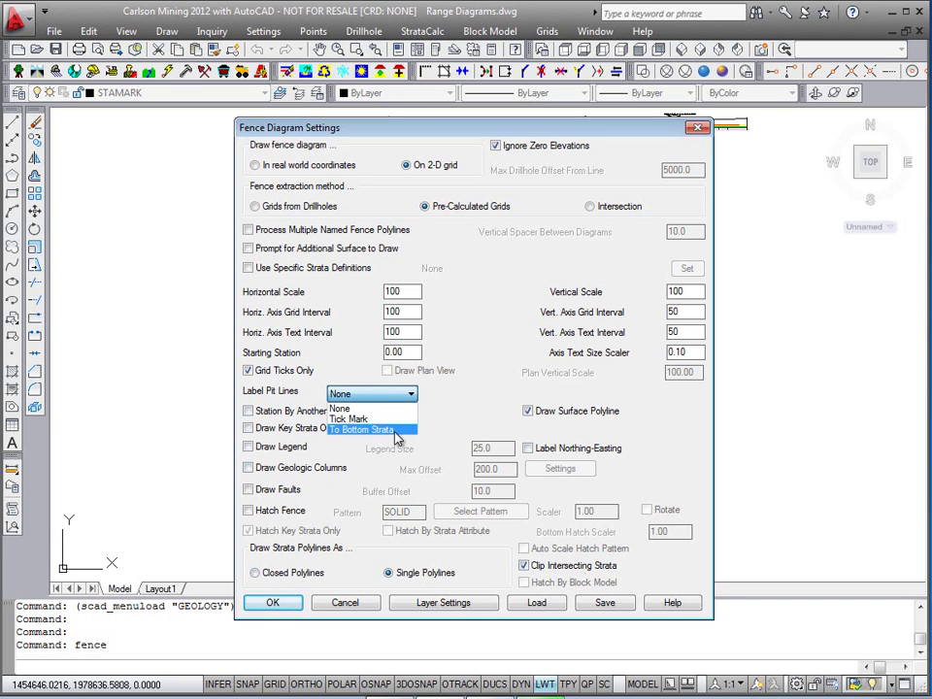
pyautogui.click(398, 430)
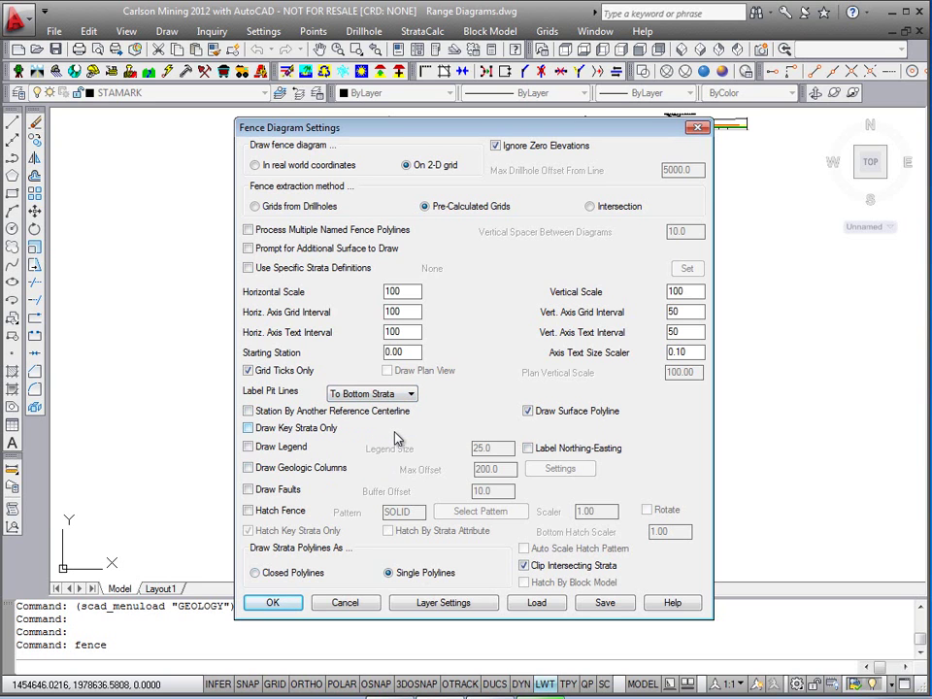
pyautogui.click(293, 606)
pyautogui.doubleClick(188, 409)
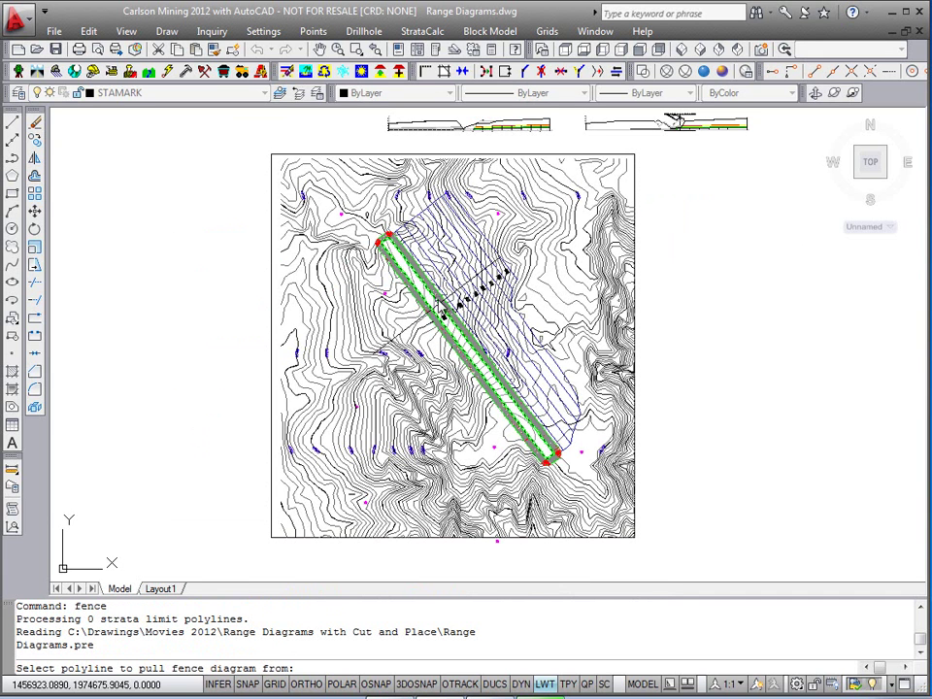
# Draw the fence diagram from the section line across the pit, labelling the crossed pit polylines, with elevations 4600 to 4900, east of the contour map.
pyautogui.click(439, 311)
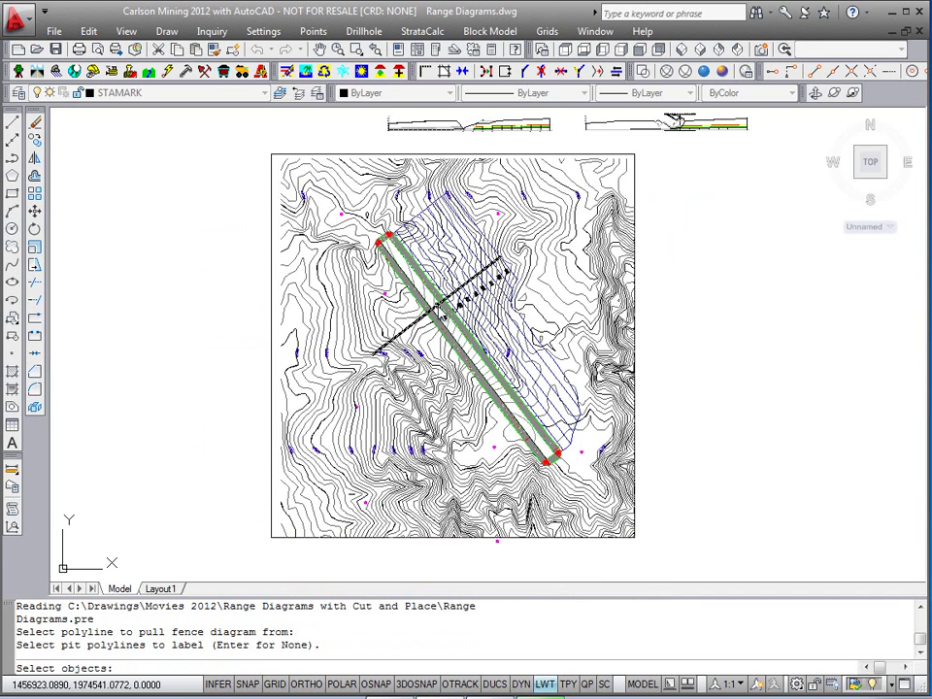
pyautogui.click(576, 169)
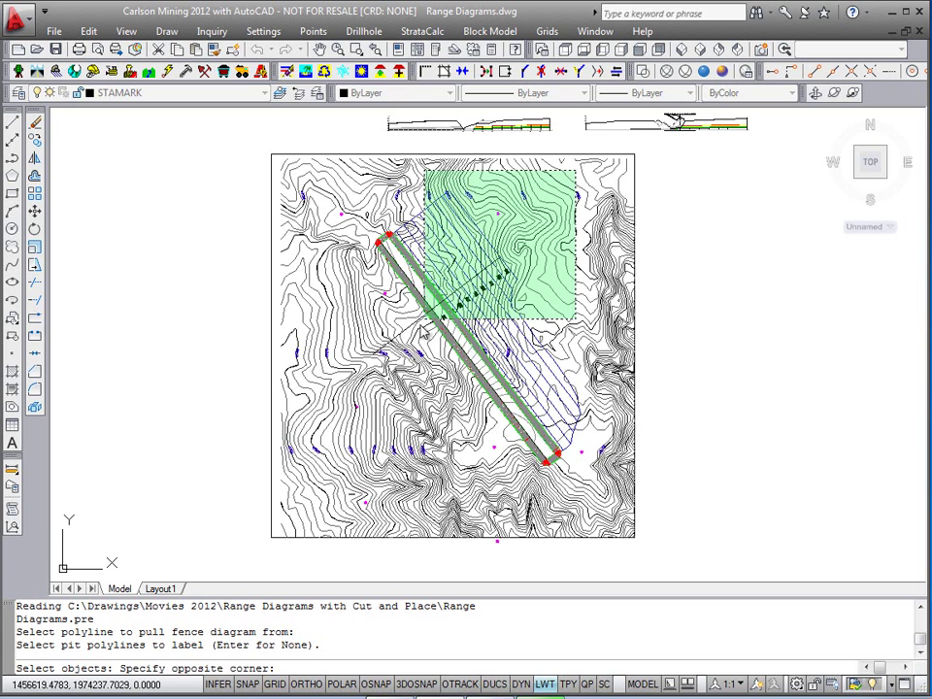
pyautogui.click(428, 316)
pyautogui.press('Return')
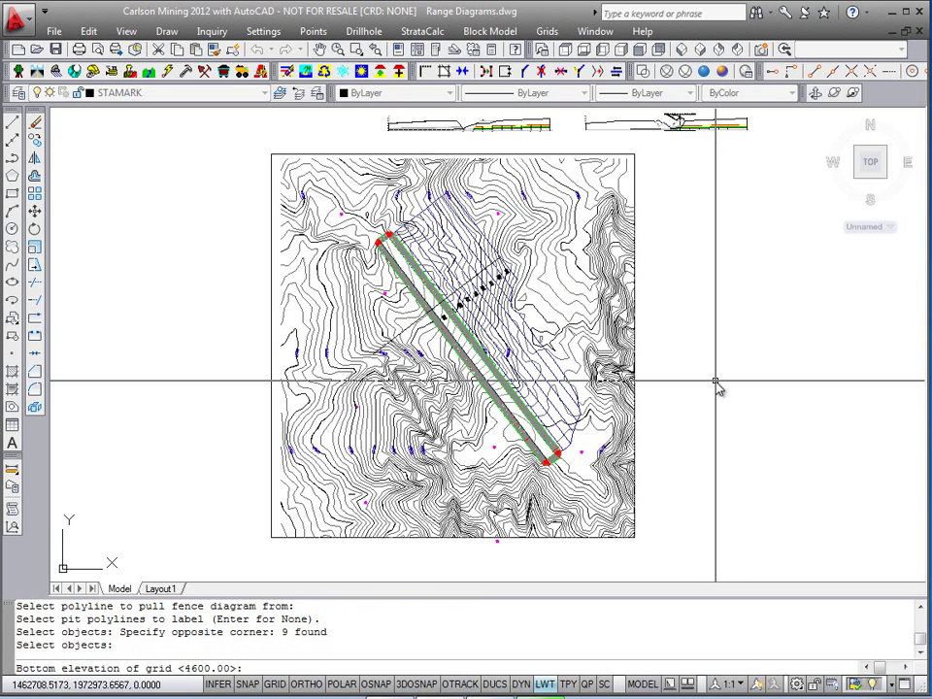
pyautogui.press('Return')
pyautogui.press('Return')
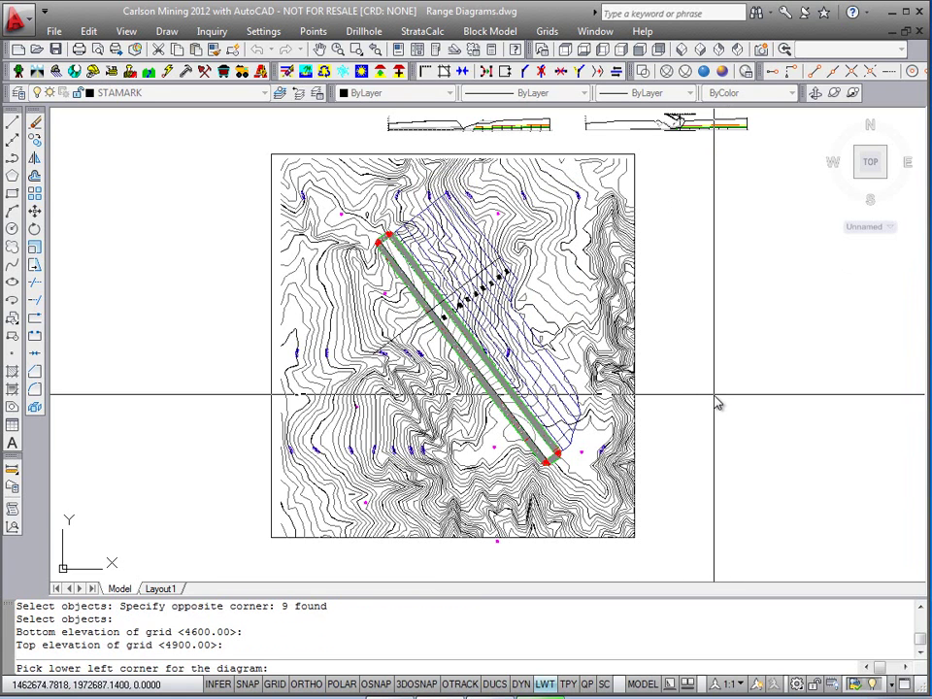
pyautogui.click(703, 394)
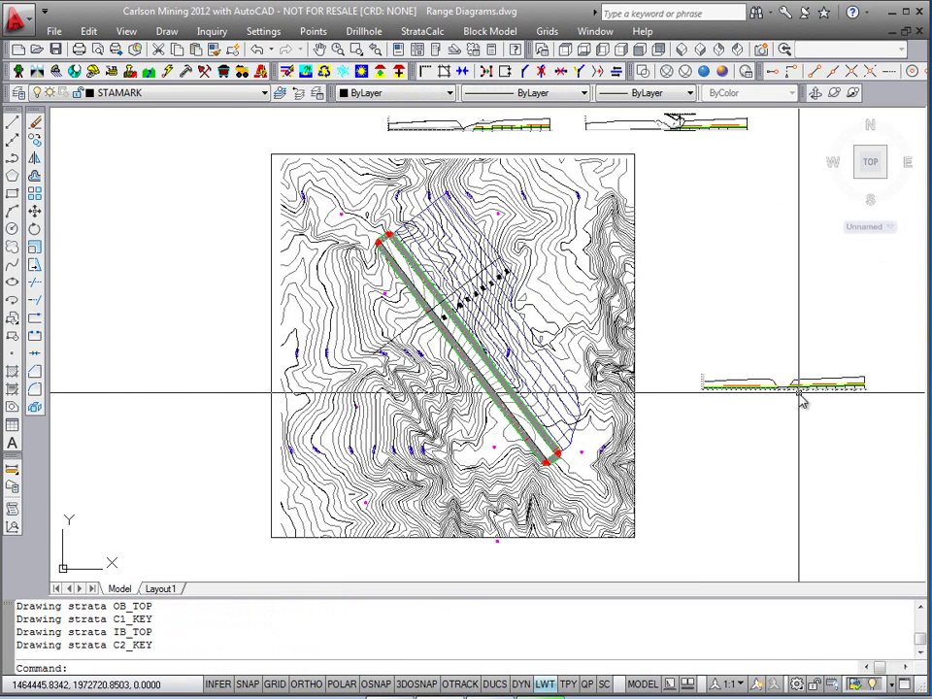
# Erase the fence polylines that overlap the ground surface line on both sides of the open pit.
pyautogui.scroll(5, 801, 401)
pyautogui.moveTo(802, 401); pyautogui.dragTo(592, 391, button='middle')
pyautogui.scroll(5, 594, 383)
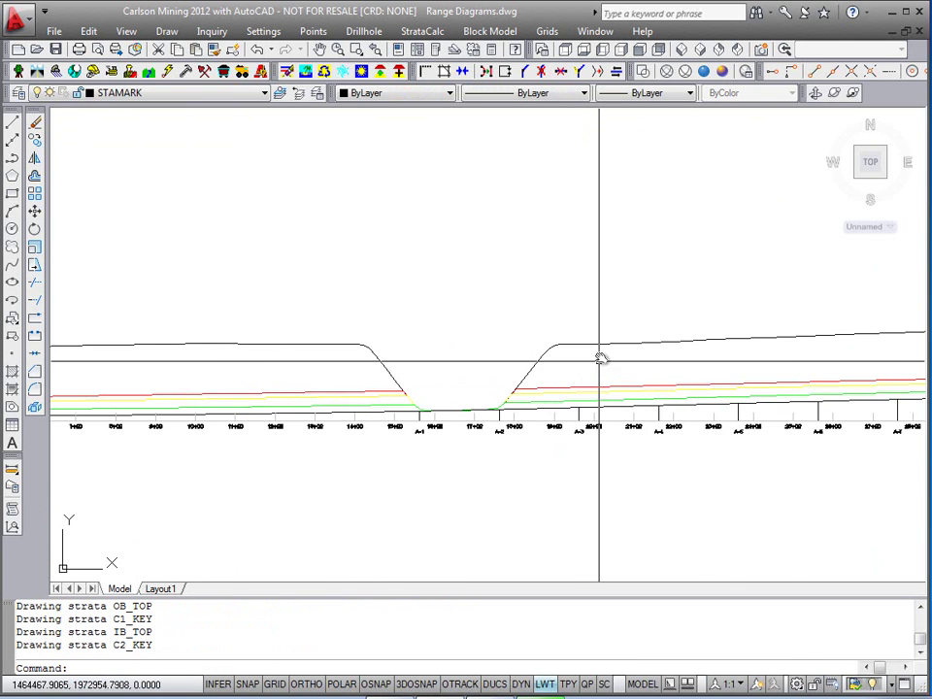
pyautogui.click(602, 345)
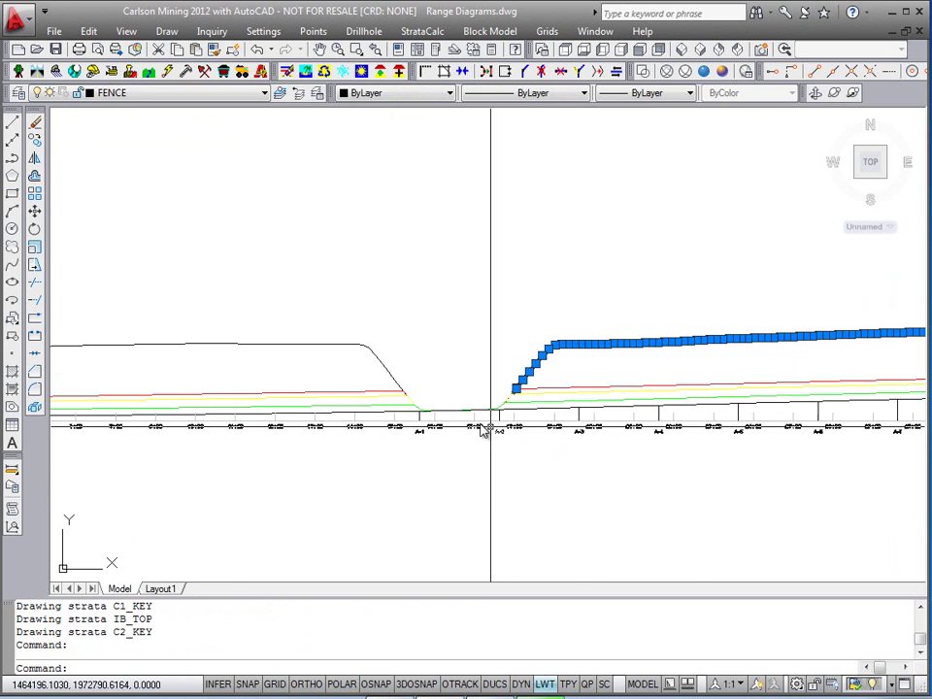
pyautogui.press('Delete')
pyautogui.click(377, 358)
pyautogui.press('Delete')
pyautogui.click(391, 378)
pyautogui.press('Escape')
pyautogui.press('Escape')
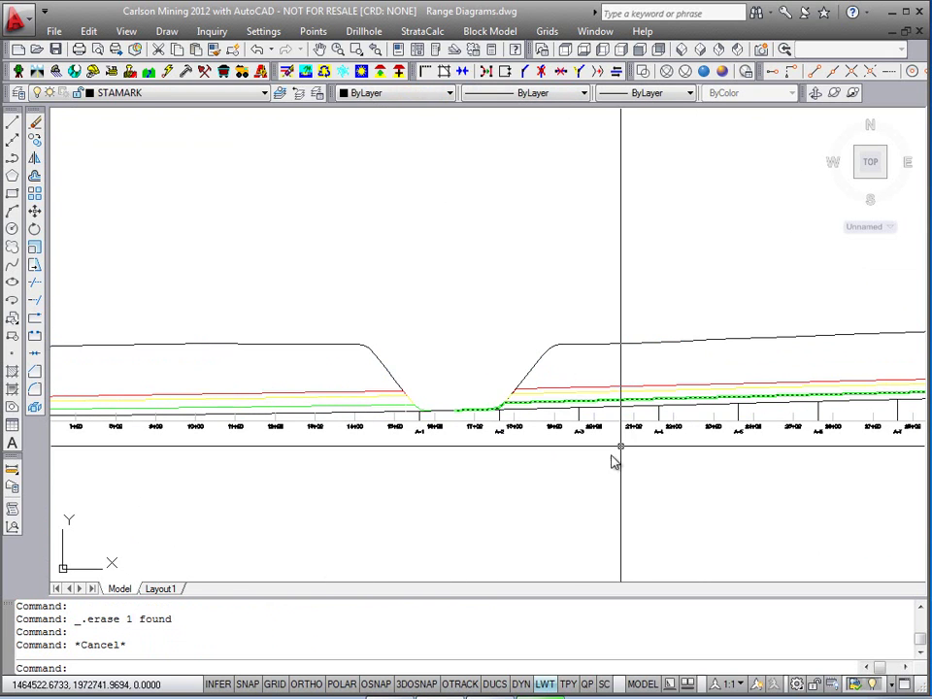
# Inspect the pit ticks A-3 and A-4 along the bottom of the fence diagram.
pyautogui.scroll(4, 589, 466)
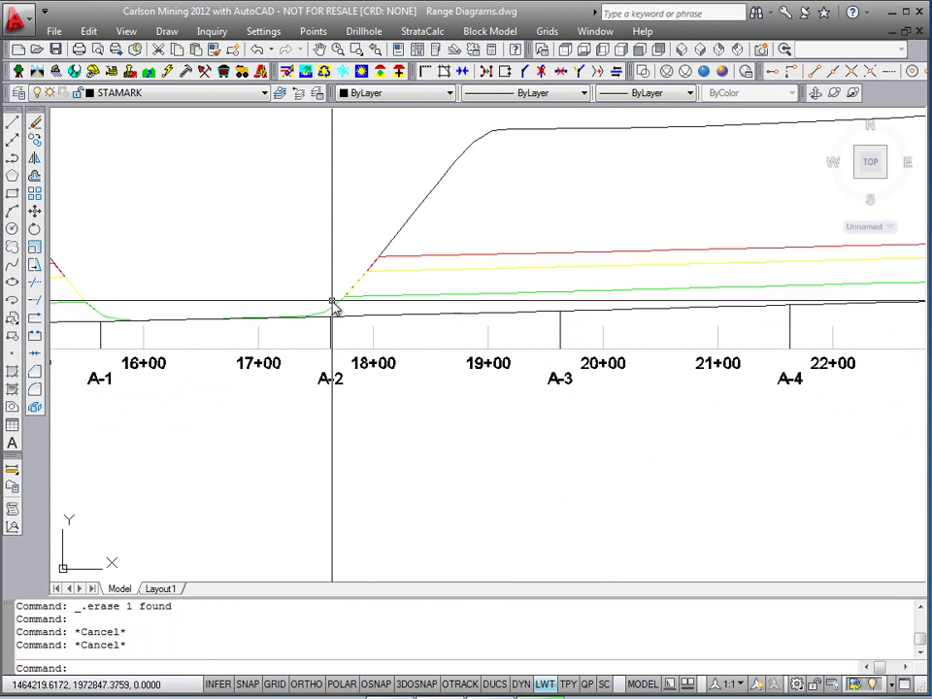
pyautogui.click(561, 326)
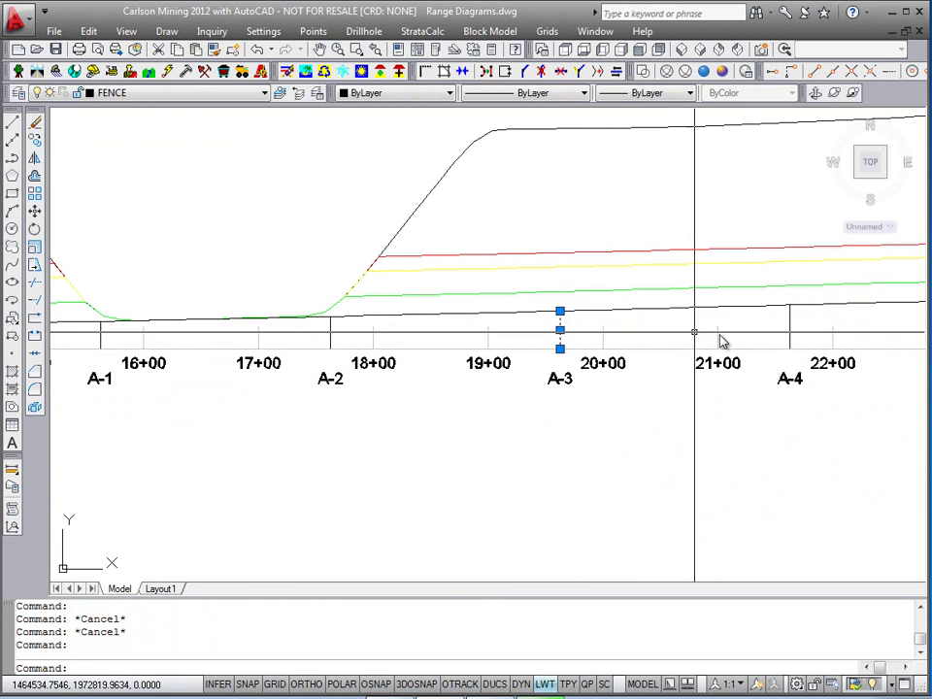
pyautogui.click(789, 335)
pyautogui.scroll(-3, 623, 442)
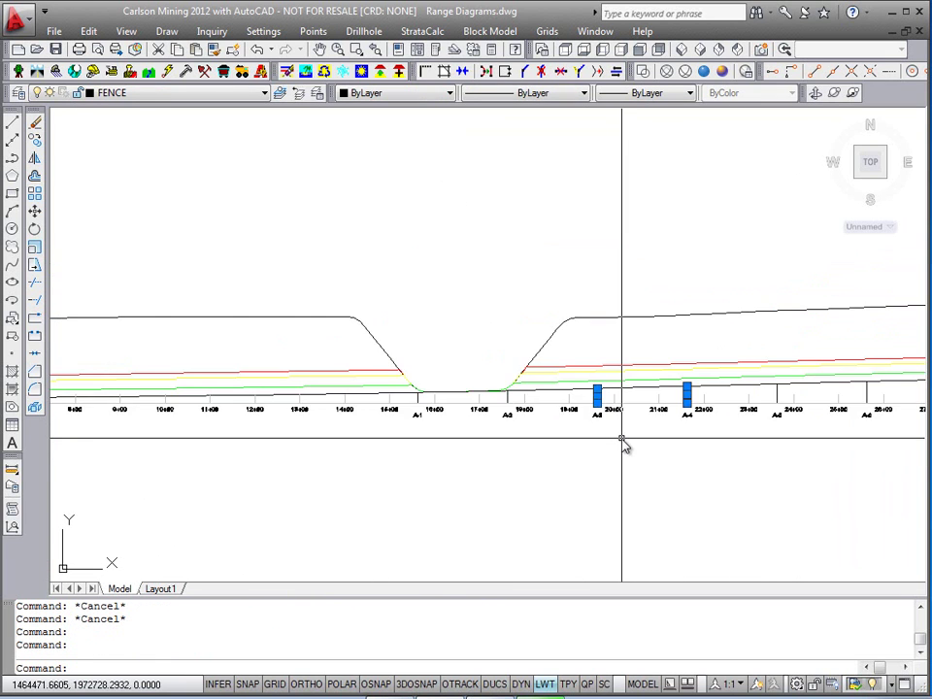
pyautogui.press('Escape')
# Examine the centerline along the pit in the plan view and where the section line crosses it near A-1.
pyautogui.scroll(-6, 475, 446)
pyautogui.moveTo(396, 397); pyautogui.dragTo(803, 365, button='middle')
pyautogui.scroll(3, 404, 336)
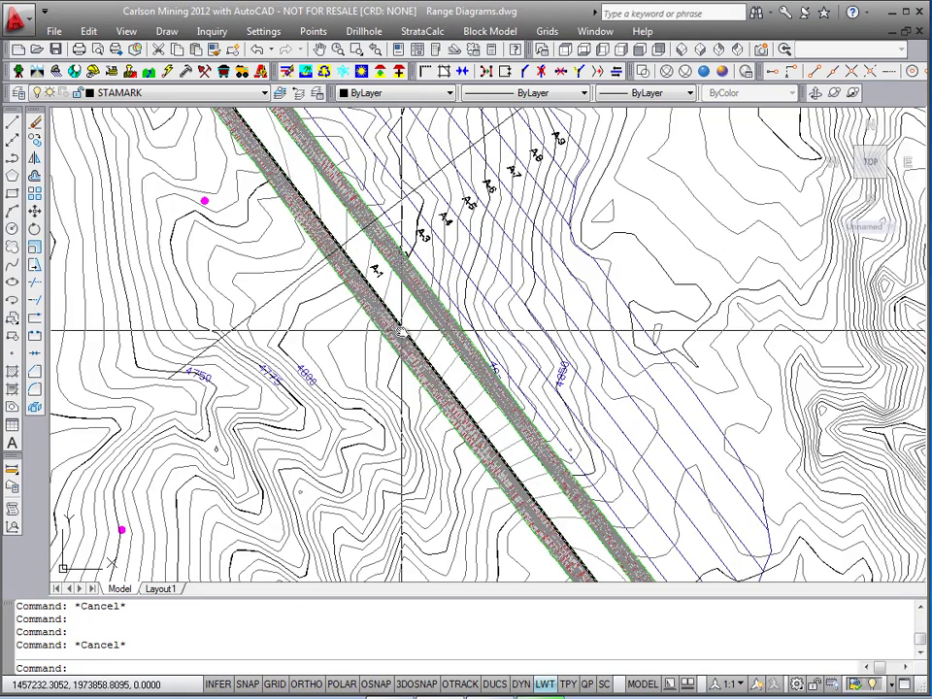
pyautogui.scroll(-3, 404, 336)
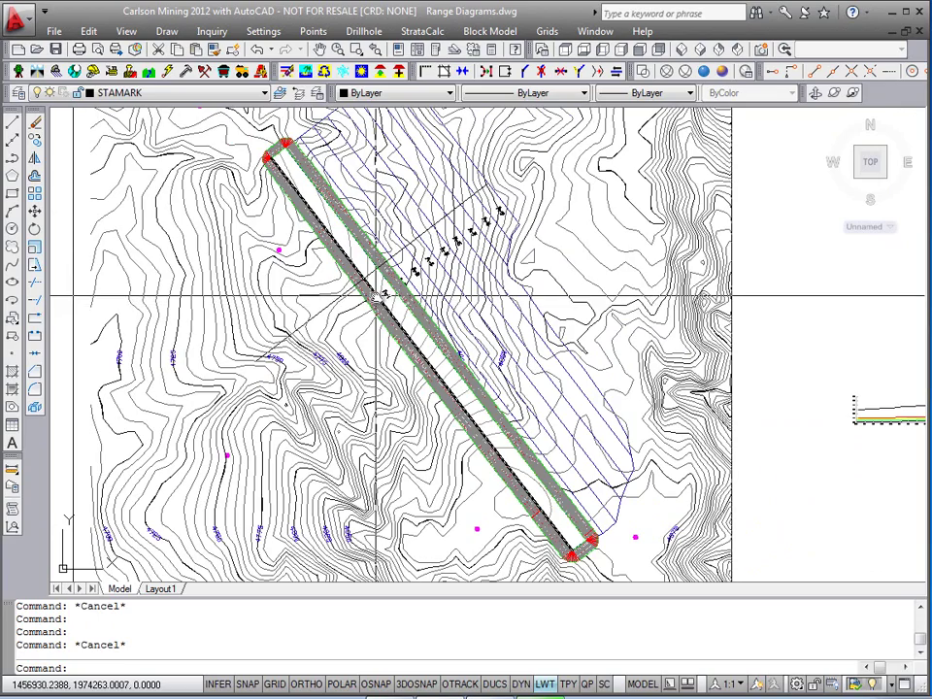
pyautogui.click(377, 296)
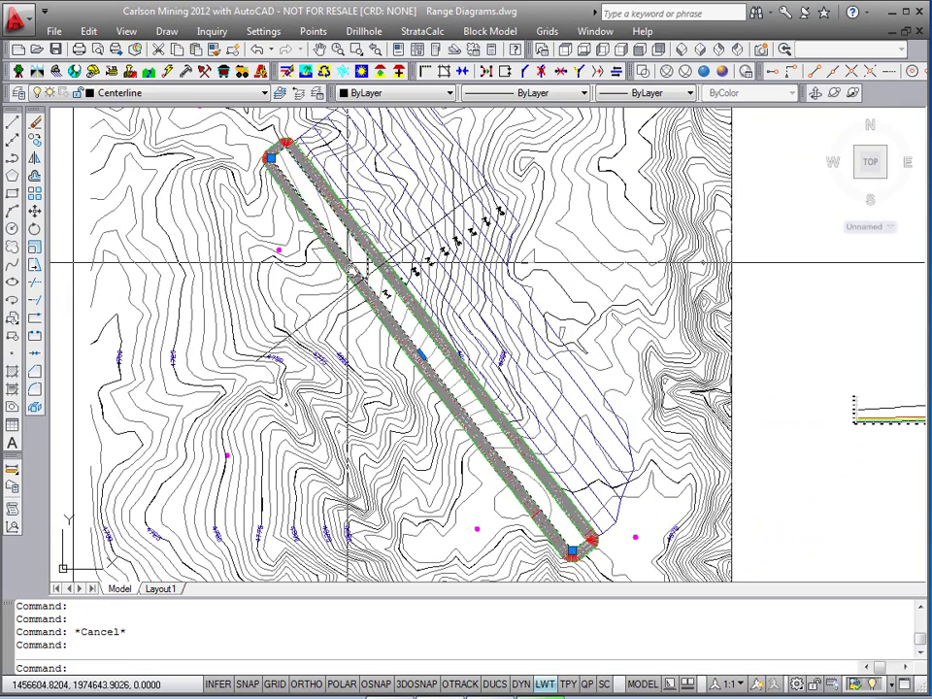
pyautogui.scroll(3, 365, 288)
pyautogui.scroll(-3, 374, 278)
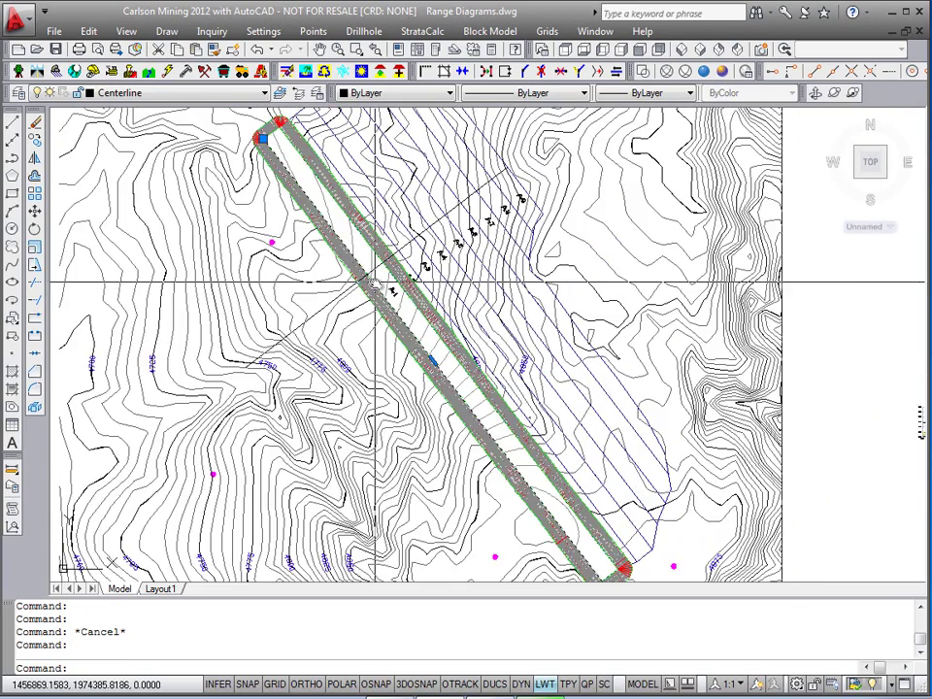
pyautogui.moveTo(564, 358); pyautogui.dragTo(586, 399, button='middle')
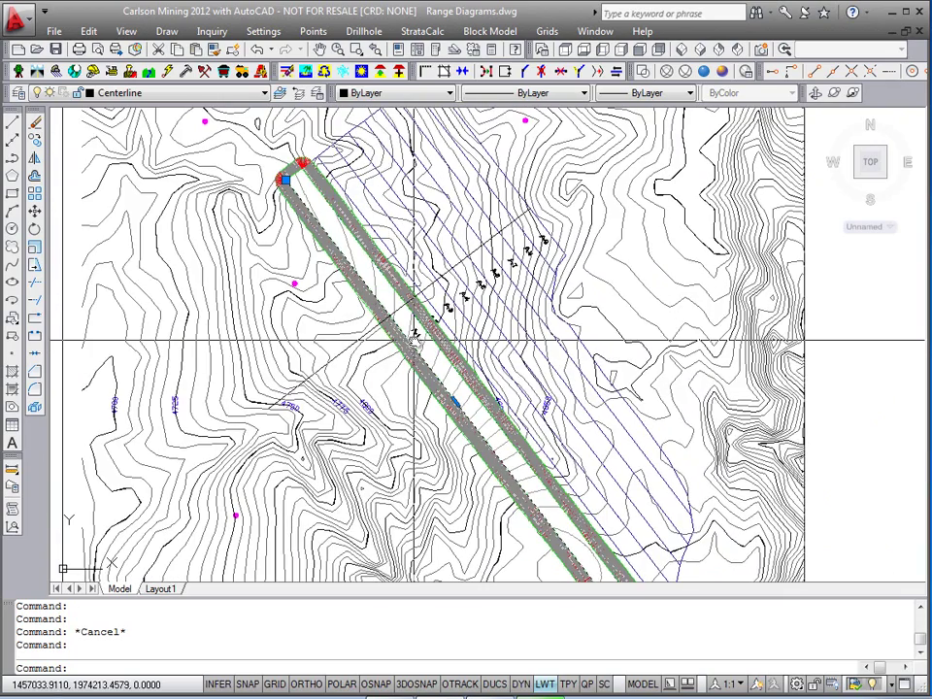
pyautogui.moveTo(403, 342); pyautogui.dragTo(356, 344, button='middle')
pyautogui.press('Escape')
# Check the position of the A-1 pit tick at the pit floor in the fence diagram.
pyautogui.scroll(-2, 697, 434)
pyautogui.moveTo(695, 432); pyautogui.dragTo(307, 373, button='middle')
pyautogui.scroll(8, 628, 400)
pyautogui.moveTo(478, 388); pyautogui.dragTo(841, 406, button='middle')
pyautogui.scroll(4, 460, 397)
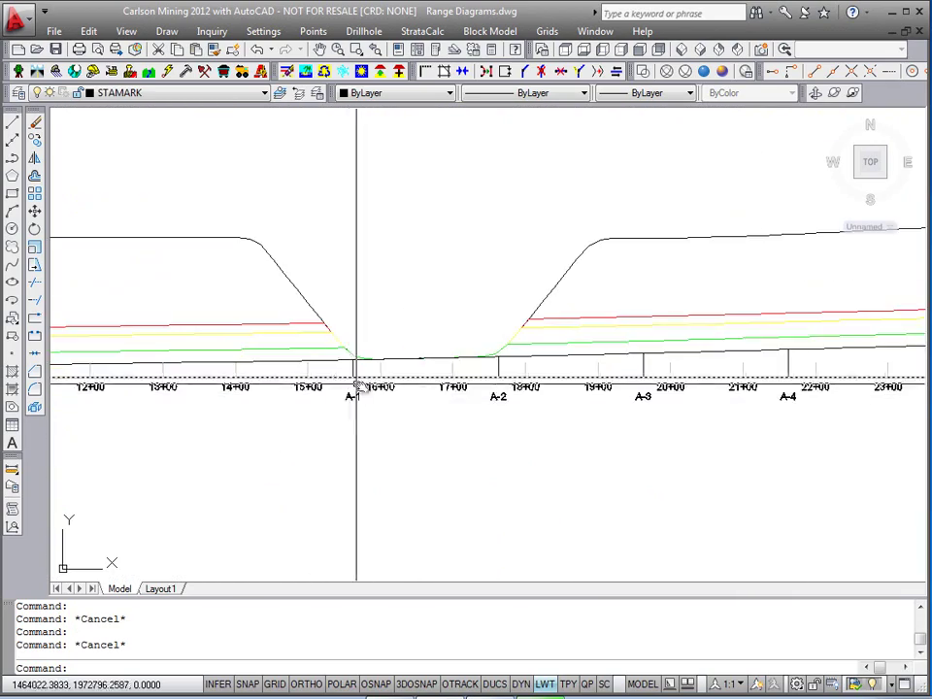
pyautogui.scroll(-6, 351, 369)
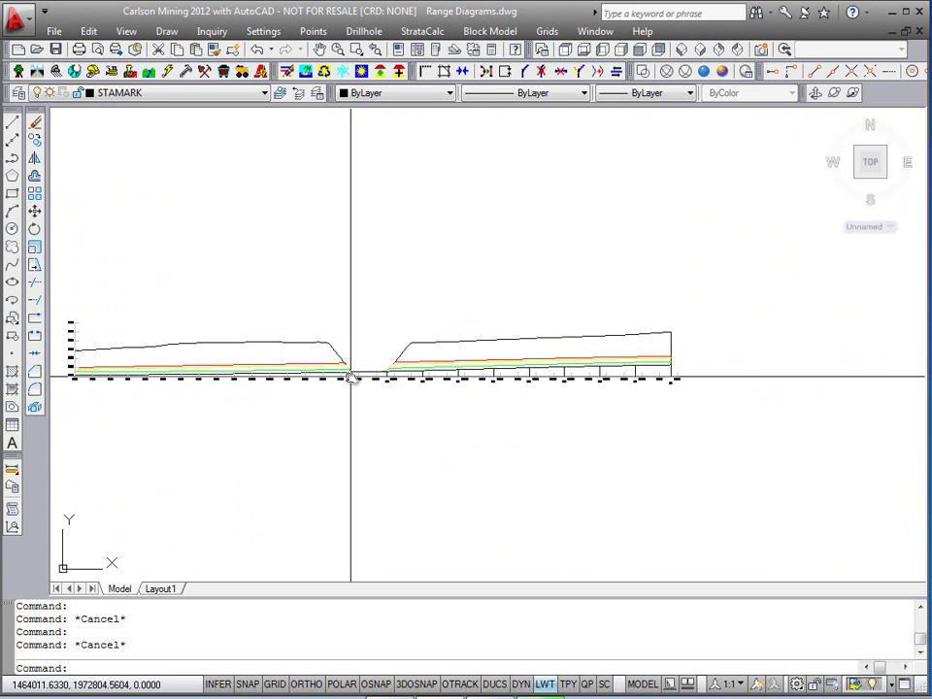
# Switch to the Surface Mining module and copy the whole fence diagram straight north twice with Ortho, about 501 and 1012 units from the original.
pyautogui.moveTo(351, 378); pyautogui.dragTo(521, 403, button='middle')
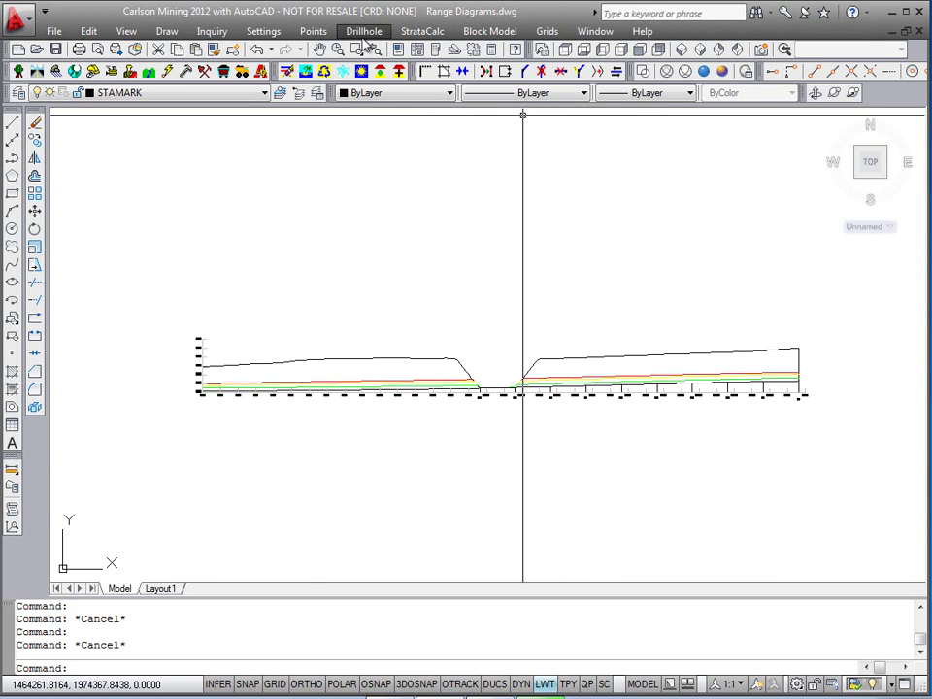
pyautogui.click(242, 72)
pyautogui.moveTo(151, 448); pyautogui.dragTo(842, 275)
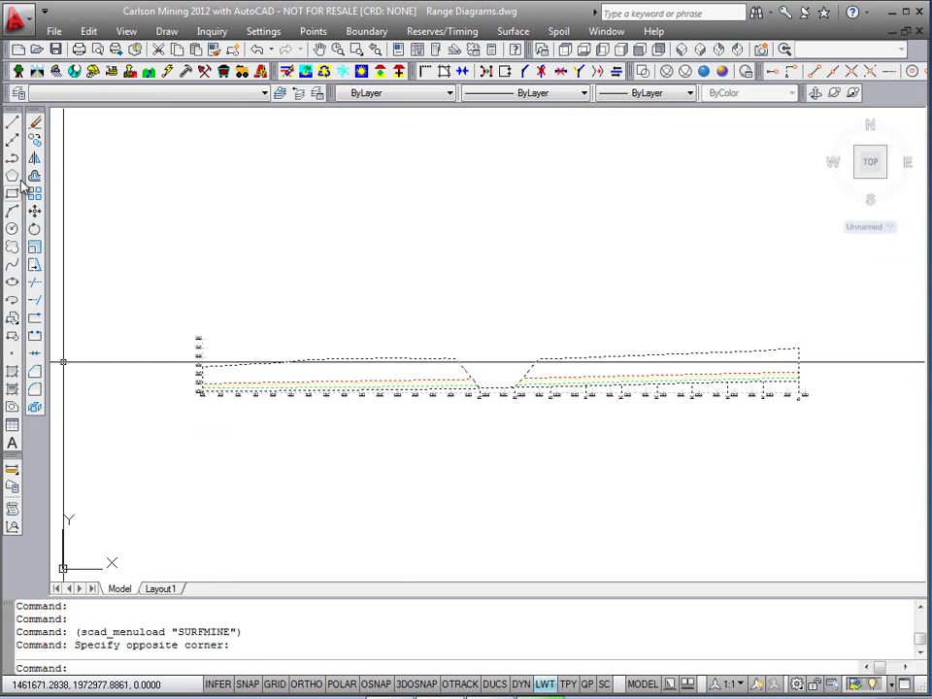
pyautogui.click(35, 142)
pyautogui.click(171, 408)
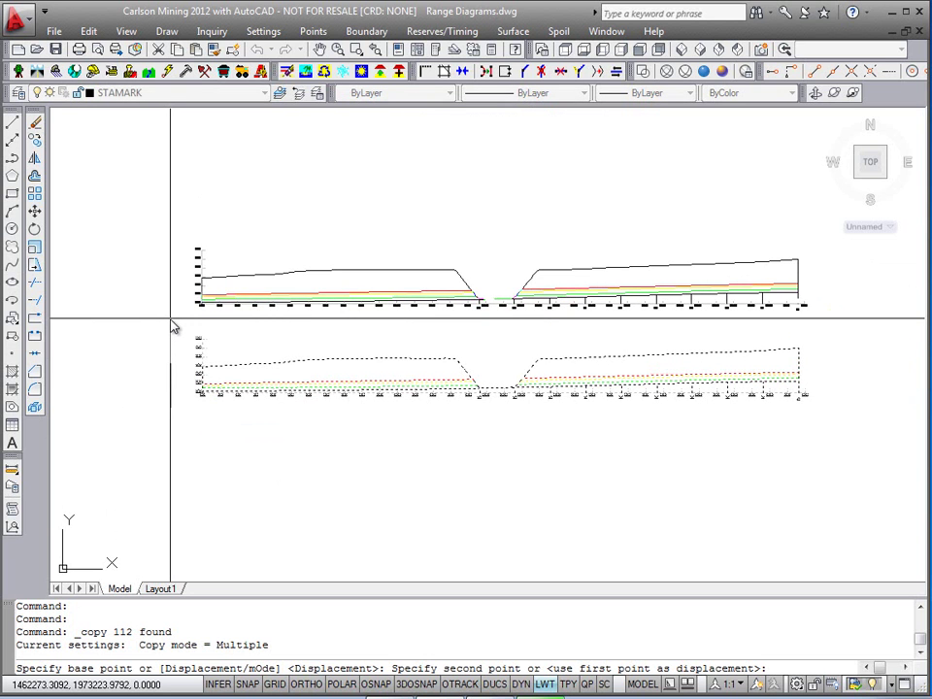
pyautogui.press('F8')
pyautogui.click(172, 326)
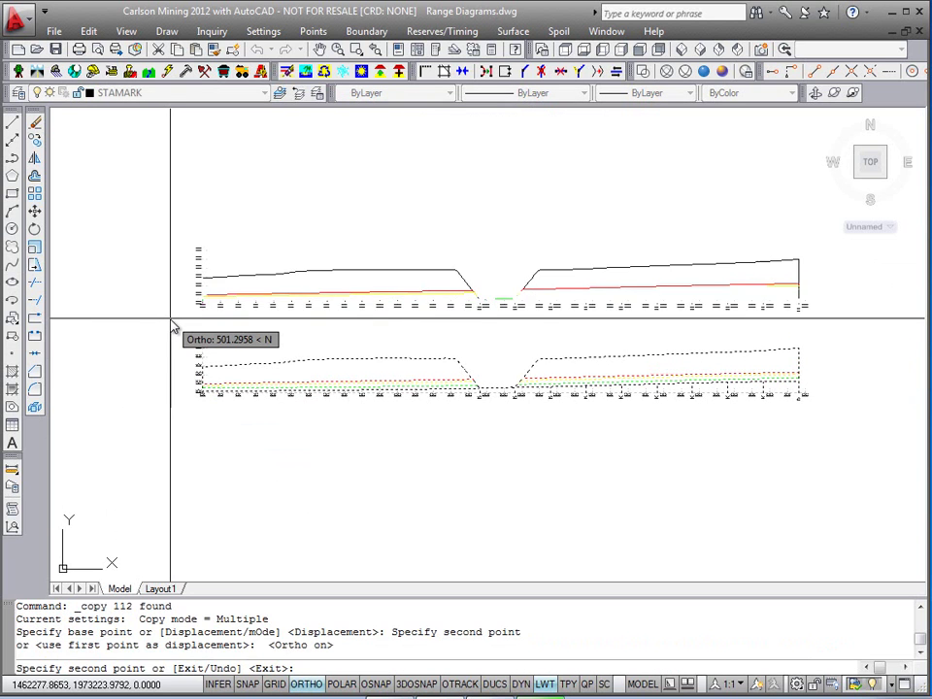
pyautogui.click(172, 229)
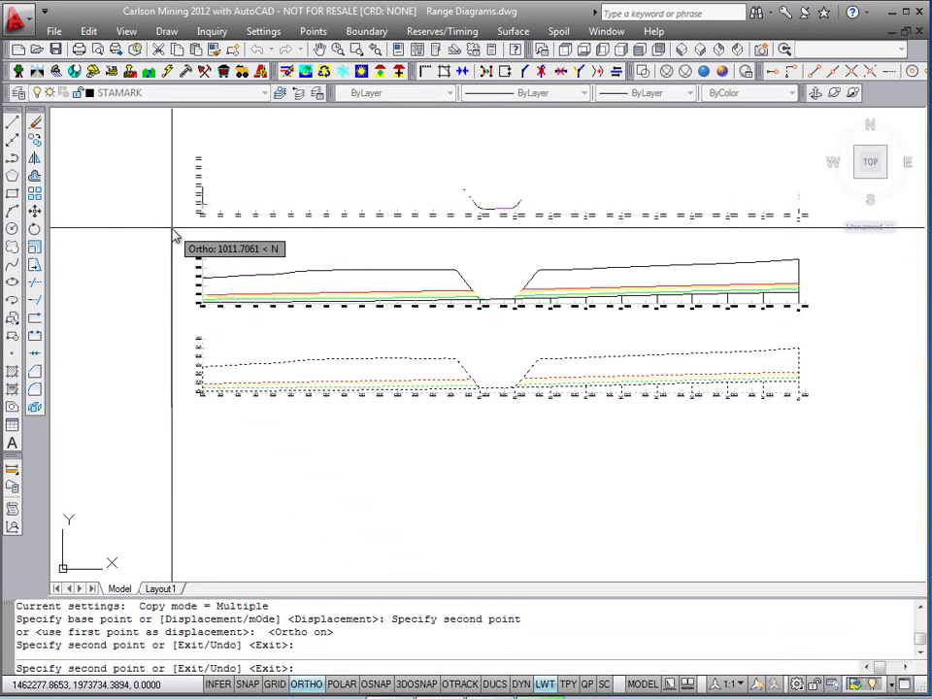
pyautogui.click(173, 236)
pyautogui.press('Return')
pyautogui.moveTo(377, 375); pyautogui.dragTo(371, 475, button='middle')
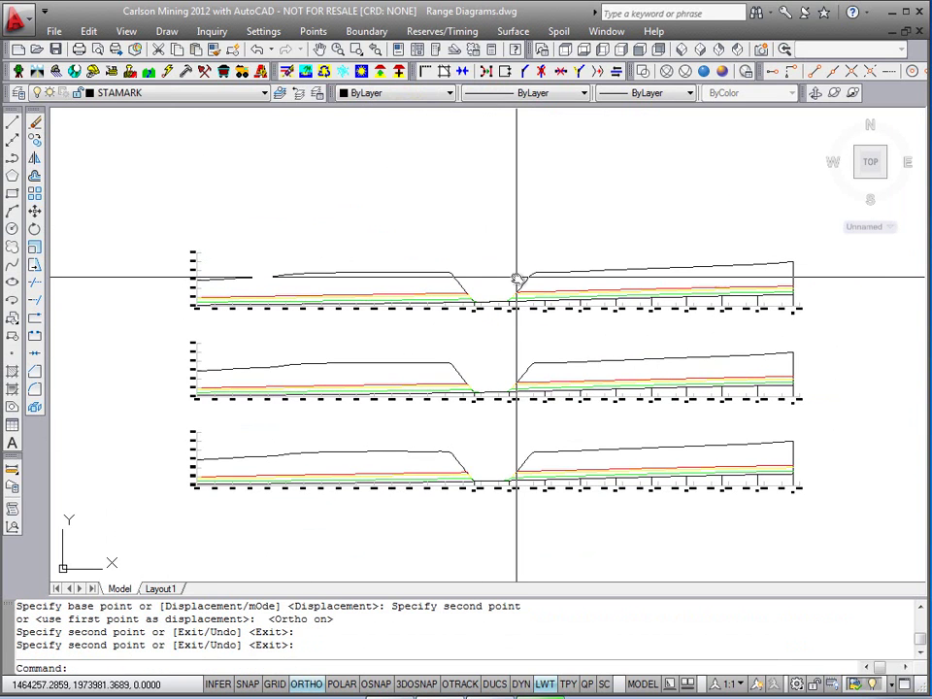
pyautogui.scroll(-5, 511, 291)
pyautogui.moveTo(512, 310)
pyautogui.mouseDown(button='middle')
pyautogui.moveTo(515, 500)
pyautogui.moveTo(563, 373)
pyautogui.moveTo(528, 333)
pyautogui.mouseUp(button='middle')
pyautogui.scroll(5, 563, 372)
pyautogui.scroll(2, 572, 364)
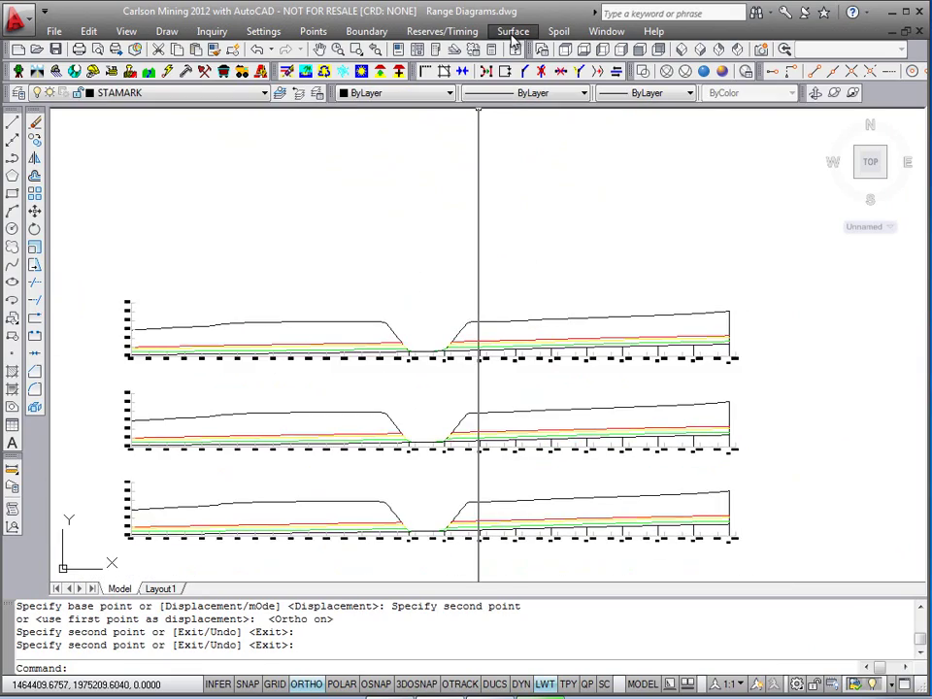
pyautogui.click(513, 35)
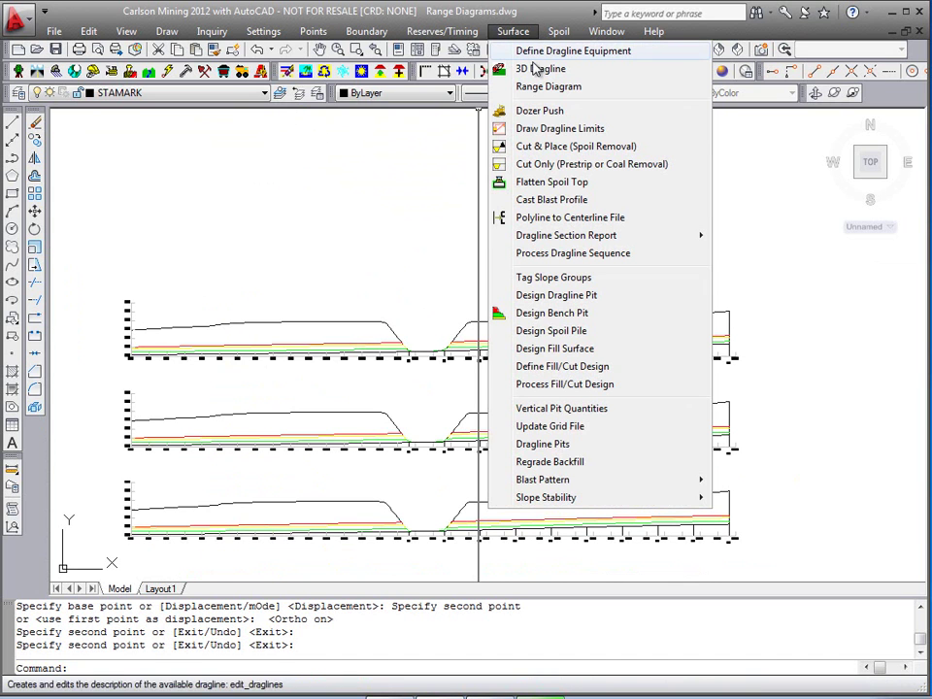
pyautogui.click(553, 129)
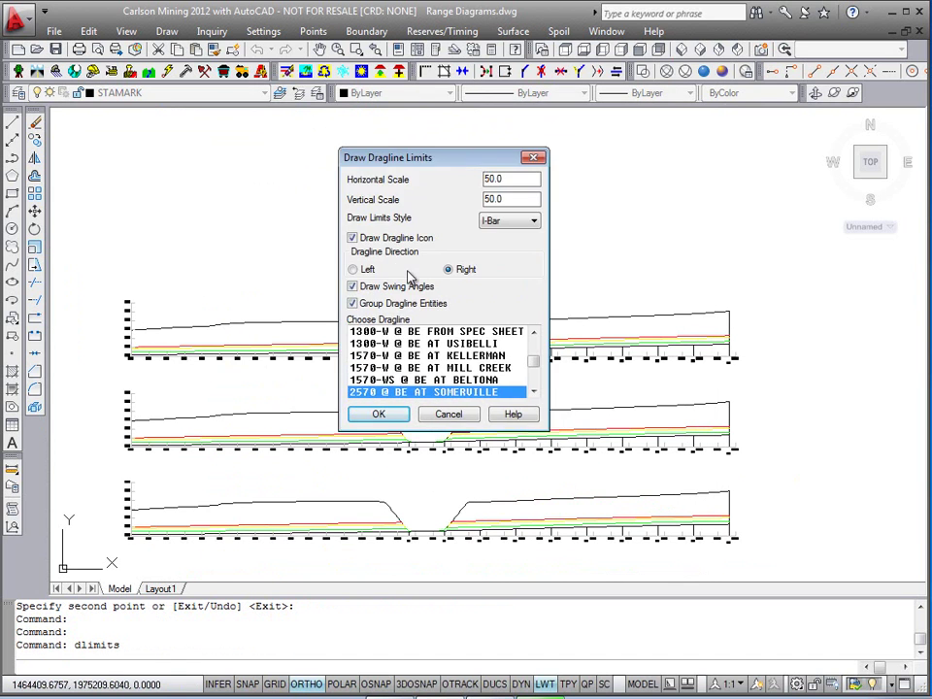
pyautogui.moveTo(533, 360)
pyautogui.mouseDown()
pyautogui.moveTo(533, 377)
pyautogui.moveTo(537, 342)
pyautogui.moveTo(533, 376)
pyautogui.moveTo(536, 367)
pyautogui.mouseUp()
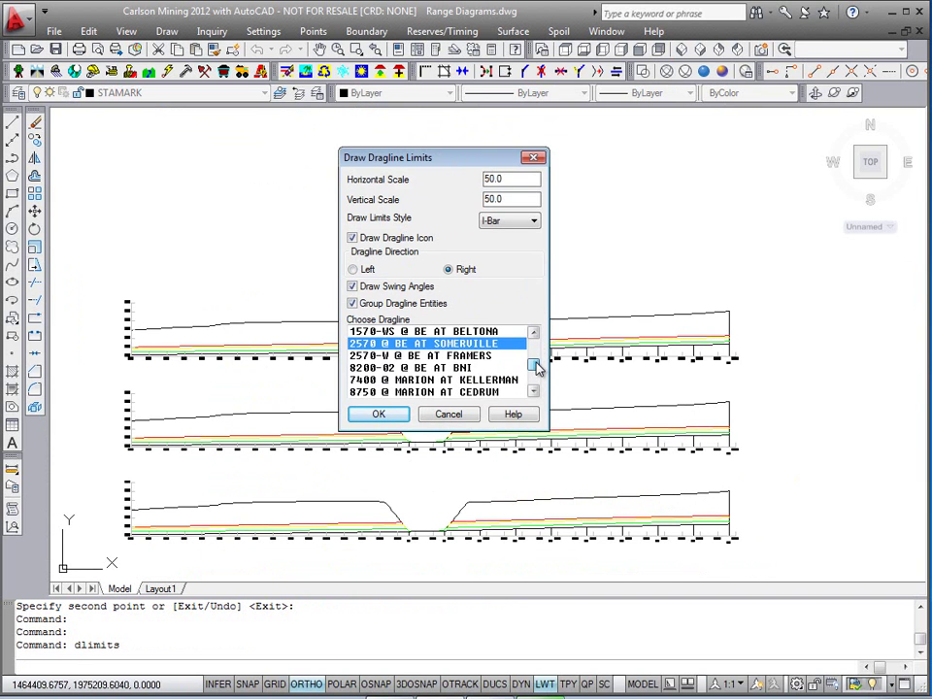
pyautogui.click(449, 415)
# Review the specifications of the 1300-W BE AT BELTONA dragline in Define Dragline Equipment and save the dragline list.
pyautogui.click(514, 31)
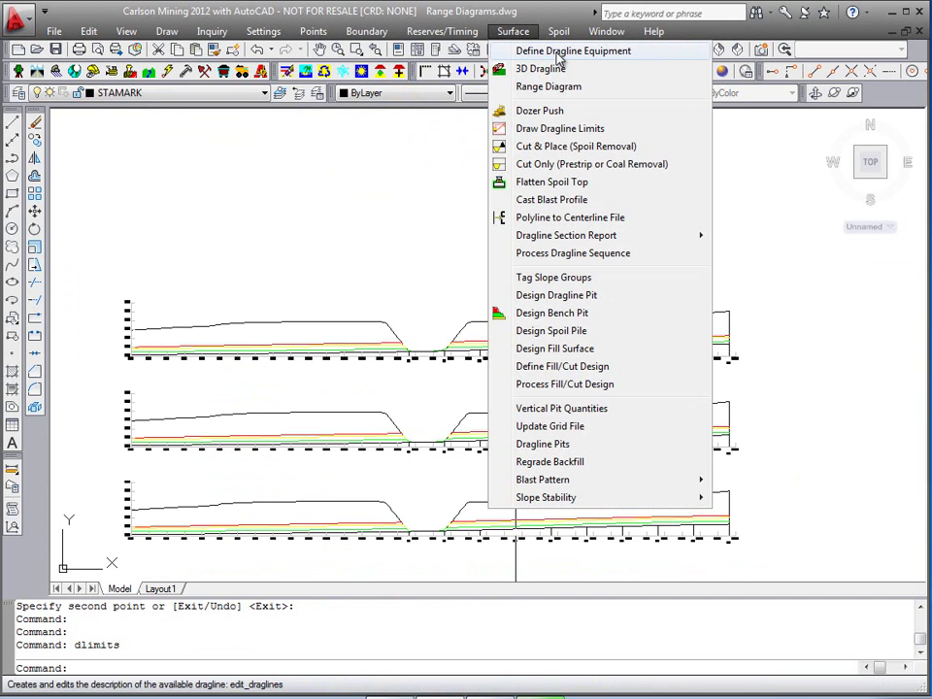
pyautogui.click(558, 53)
pyautogui.doubleClick(416, 305)
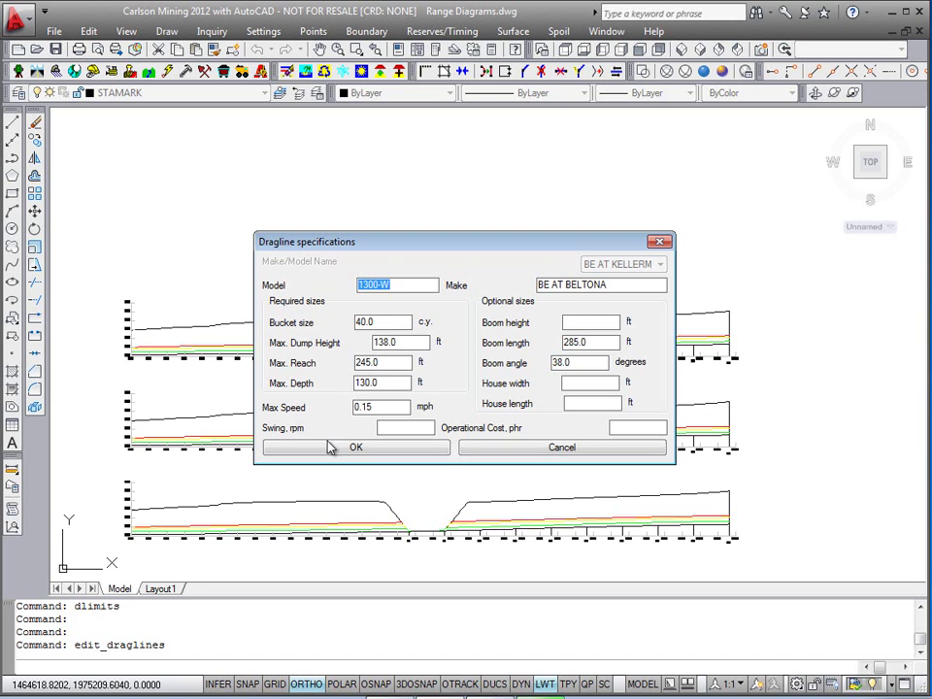
pyautogui.click(272, 444)
pyautogui.click(454, 415)
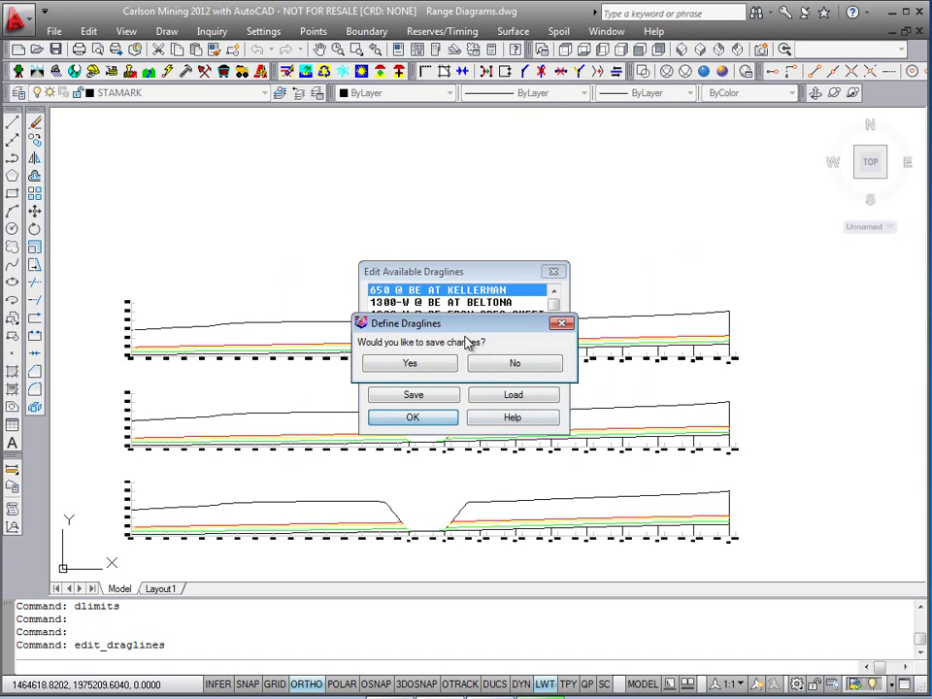
pyautogui.click(409, 364)
# Draw the 2570 @ BE AT SOMERVILLE dragline limits on the uppermost diagram's ground line, 55 from the highwall crest endpoint, without erasing old limits.
pyautogui.click(512, 31)
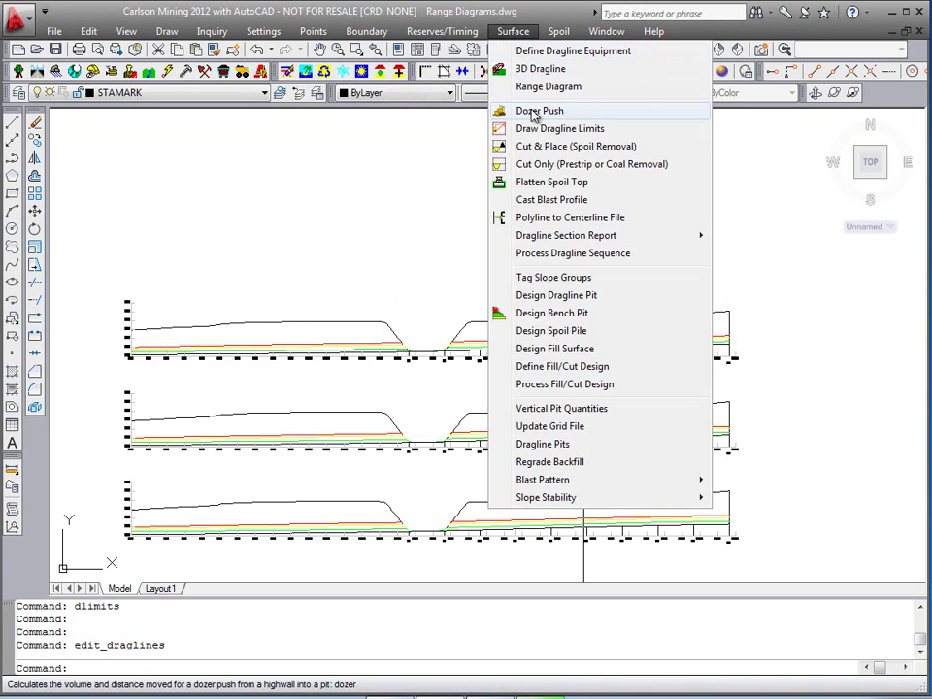
pyautogui.click(527, 130)
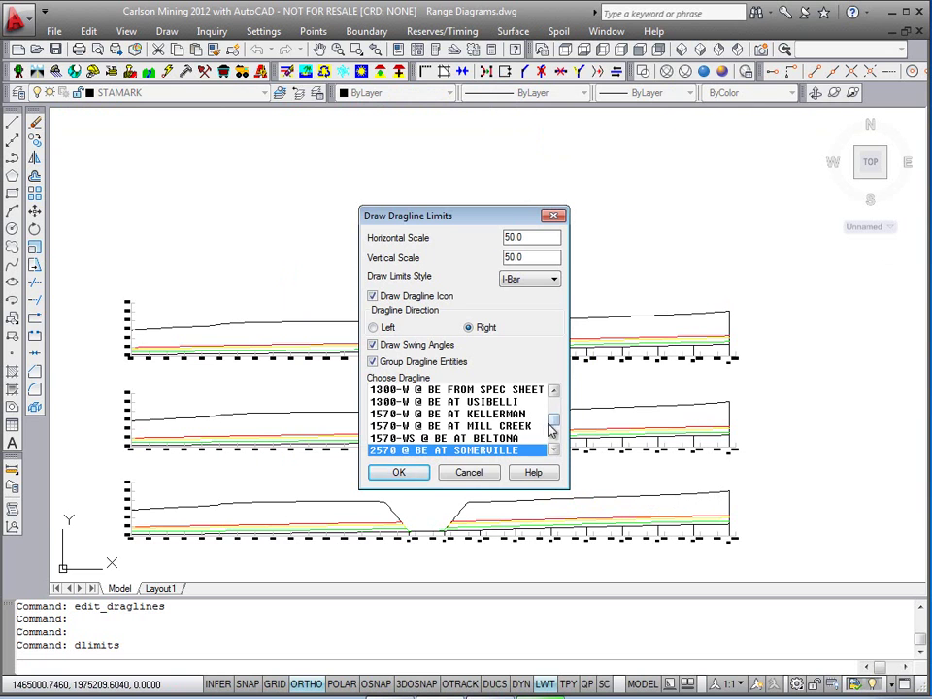
pyautogui.click(399, 473)
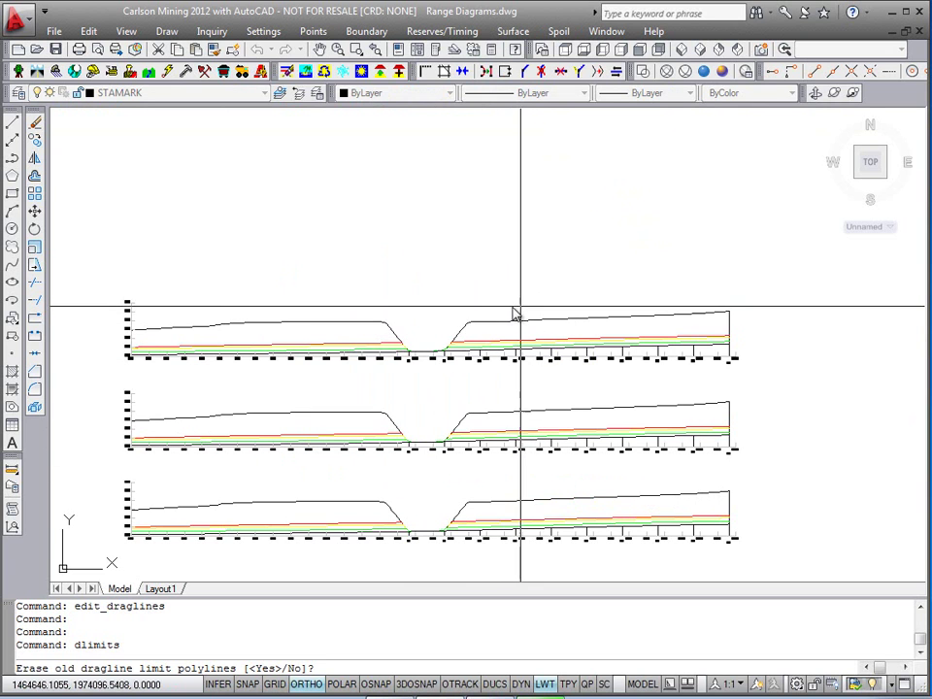
pyautogui.write('n')
pyautogui.press('Return')
pyautogui.click(477, 325)
pyautogui.scroll(7, 475, 322)
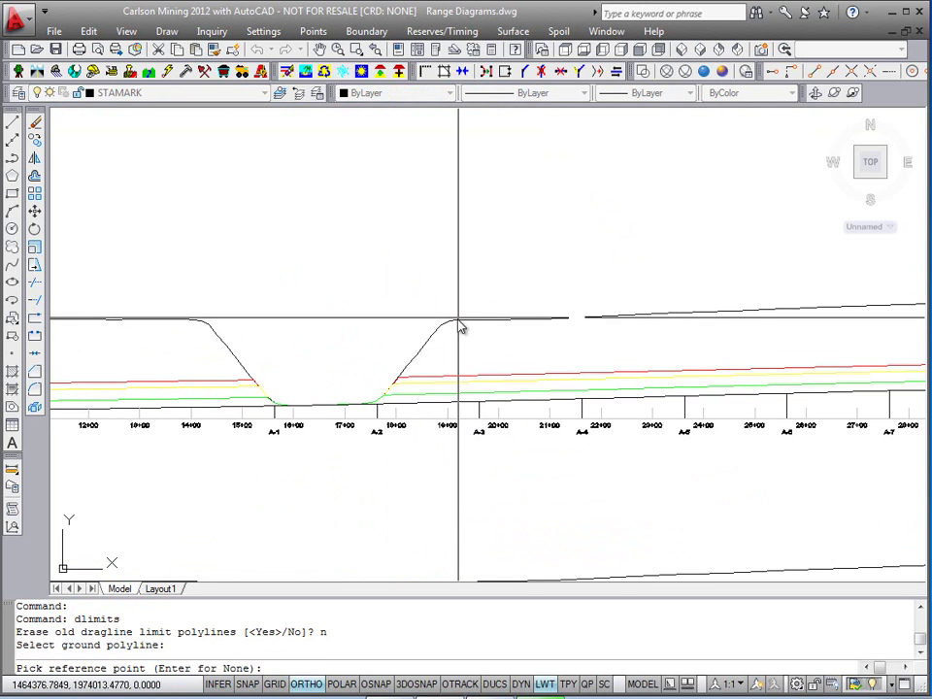
pyautogui.keyDown('shift'); pyautogui.rightClick(462, 325); pyautogui.keyUp('shift')
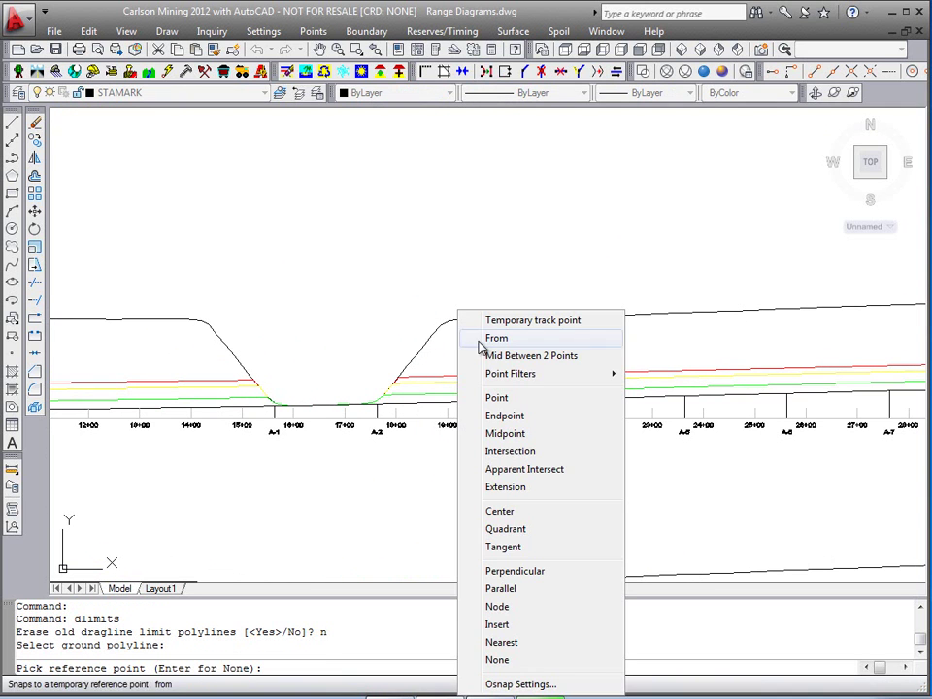
pyautogui.click(504, 415)
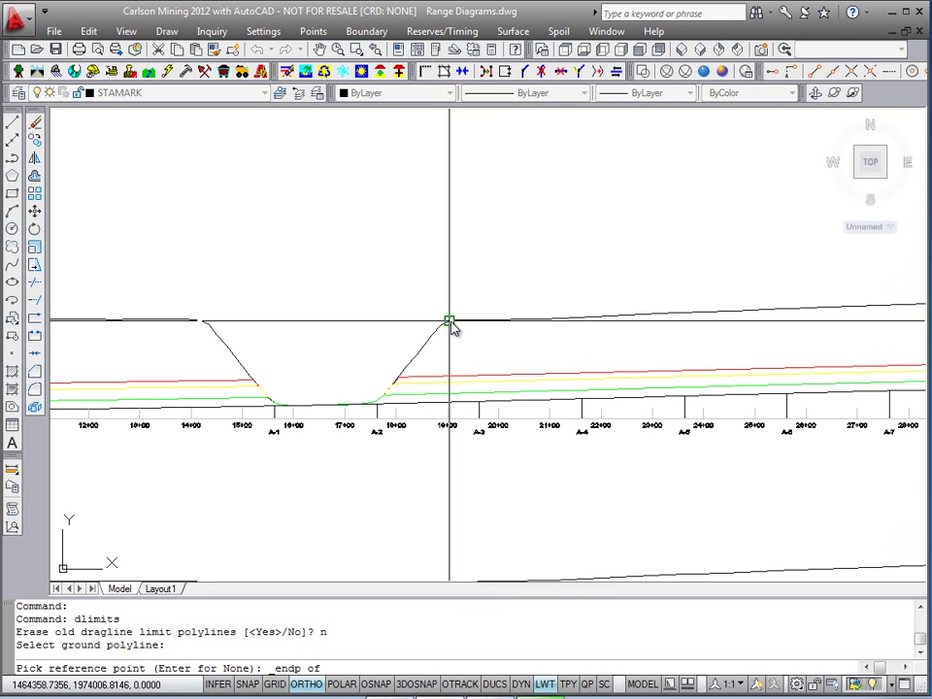
pyautogui.click(449, 323)
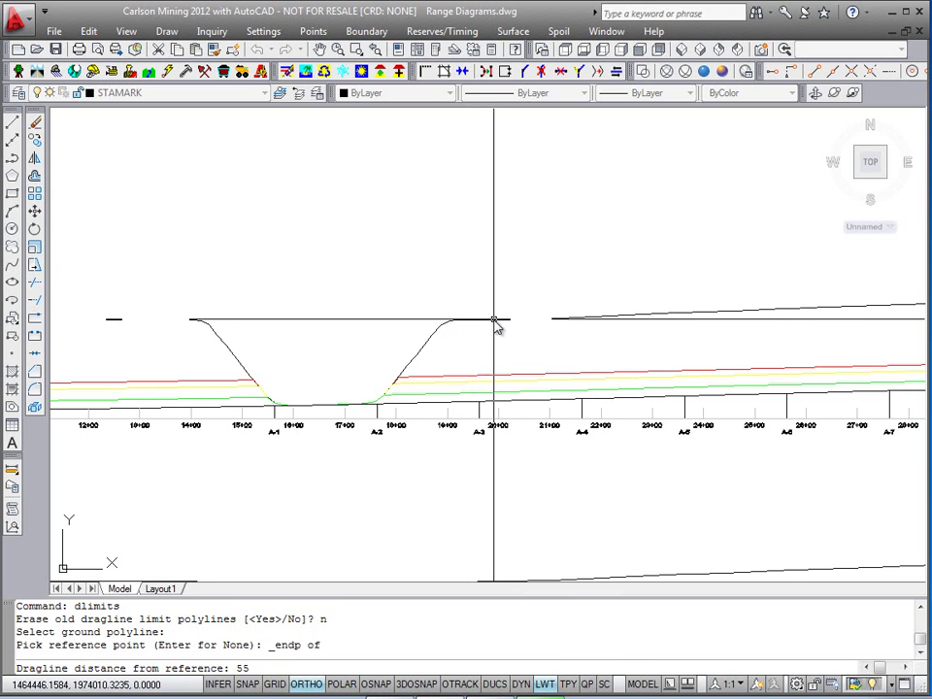
pyautogui.write('55')
pyautogui.press('Return')
# Start Cut & Place (Spoil Removal) and set both the left and right highwall angles to 65.
pyautogui.moveTo(515, 353)
pyautogui.mouseDown(button='middle')
pyautogui.moveTo(517, 245)
pyautogui.moveTo(493, 293)
pyautogui.mouseUp(button='middle')
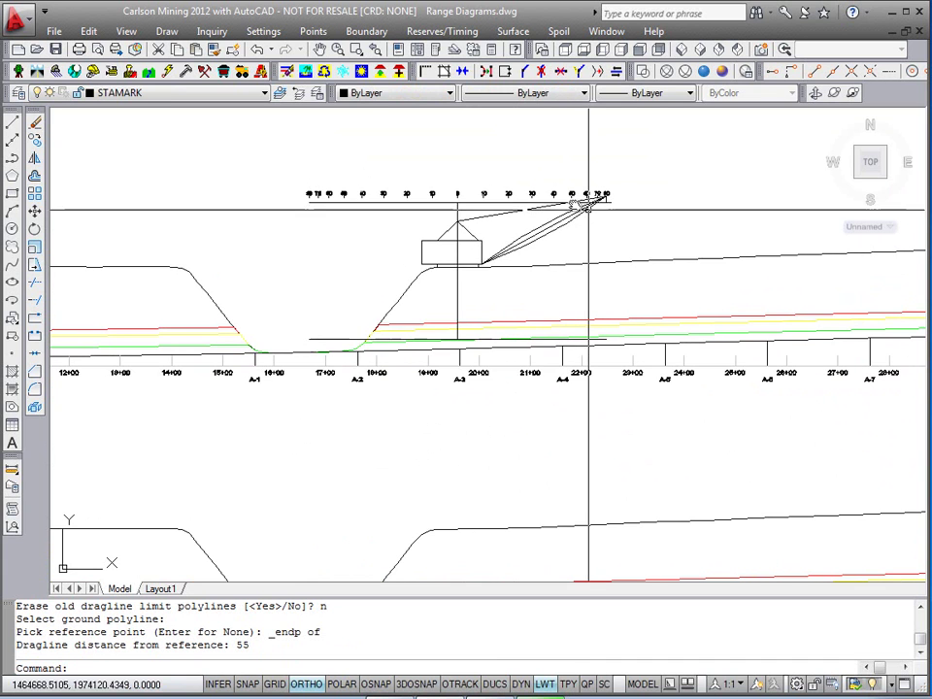
pyautogui.scroll(1, 362, 192)
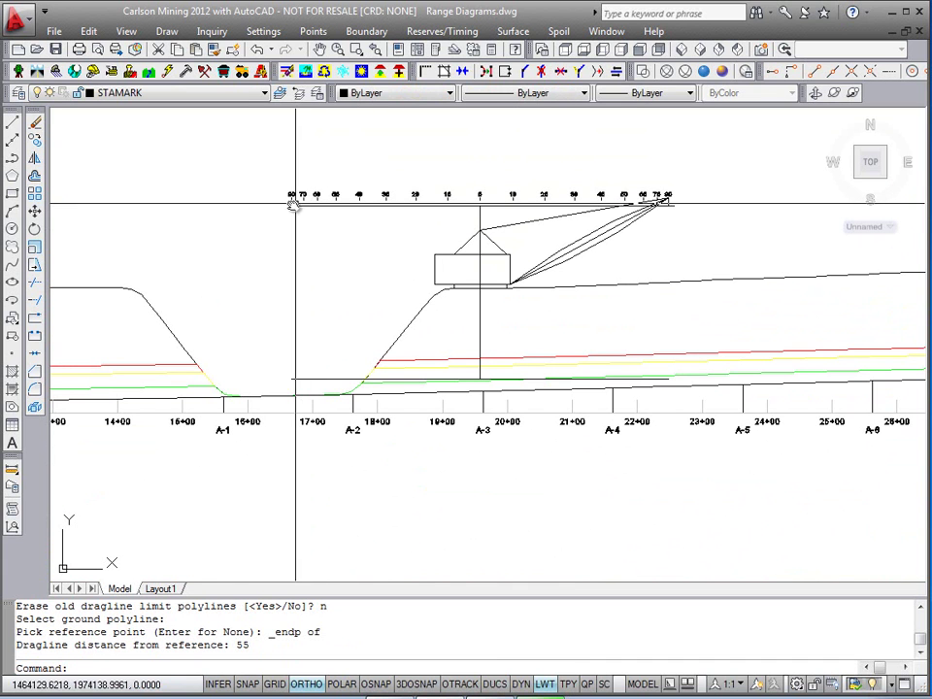
pyautogui.click(291, 380)
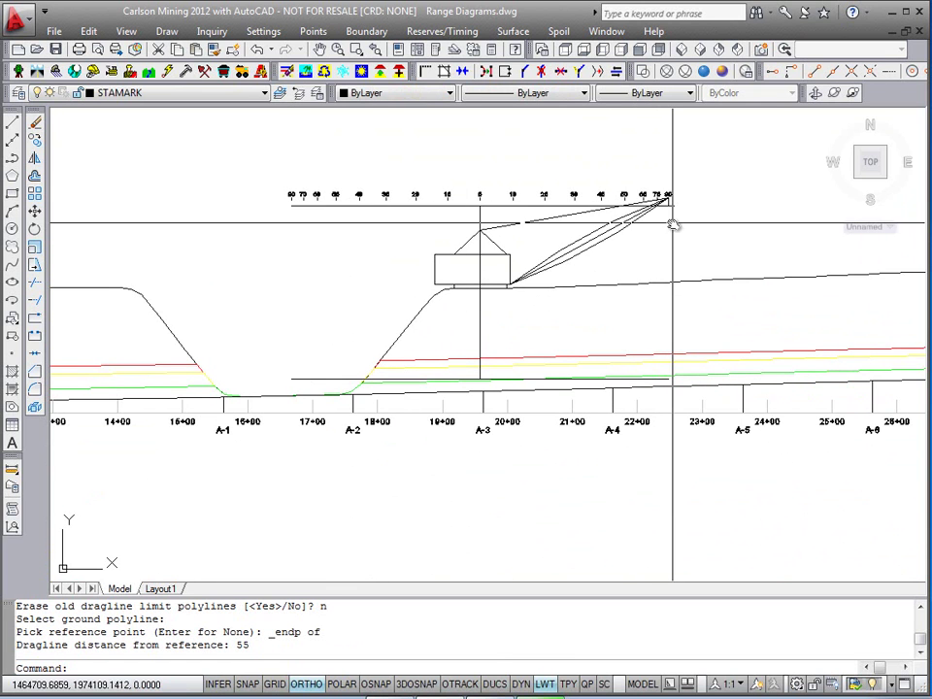
pyautogui.moveTo(707, 266); pyautogui.dragTo(696, 291, button='middle')
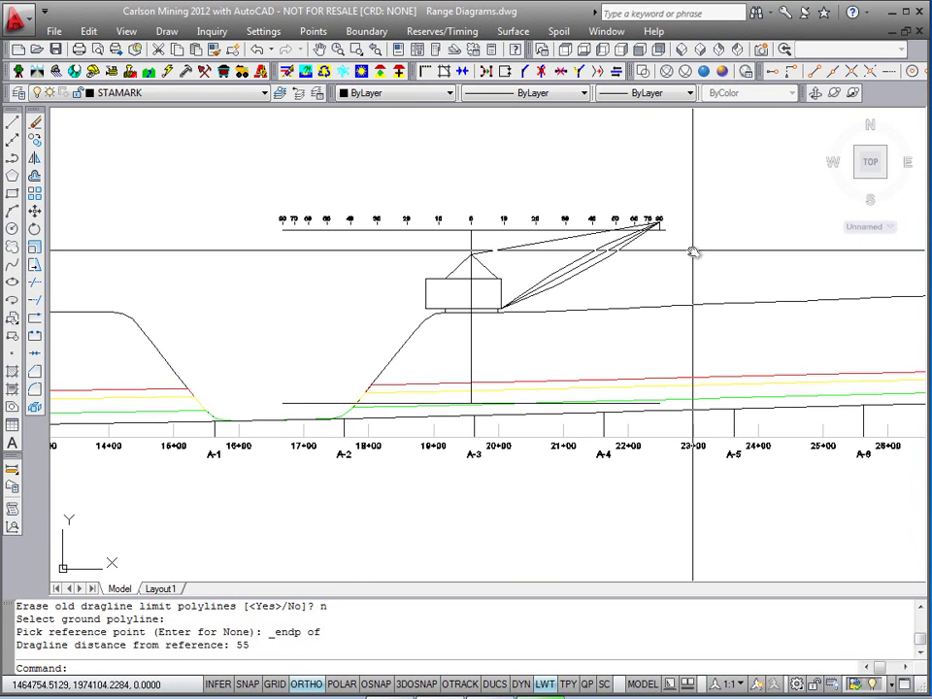
pyautogui.moveTo(683, 333); pyautogui.dragTo(674, 339, button='middle')
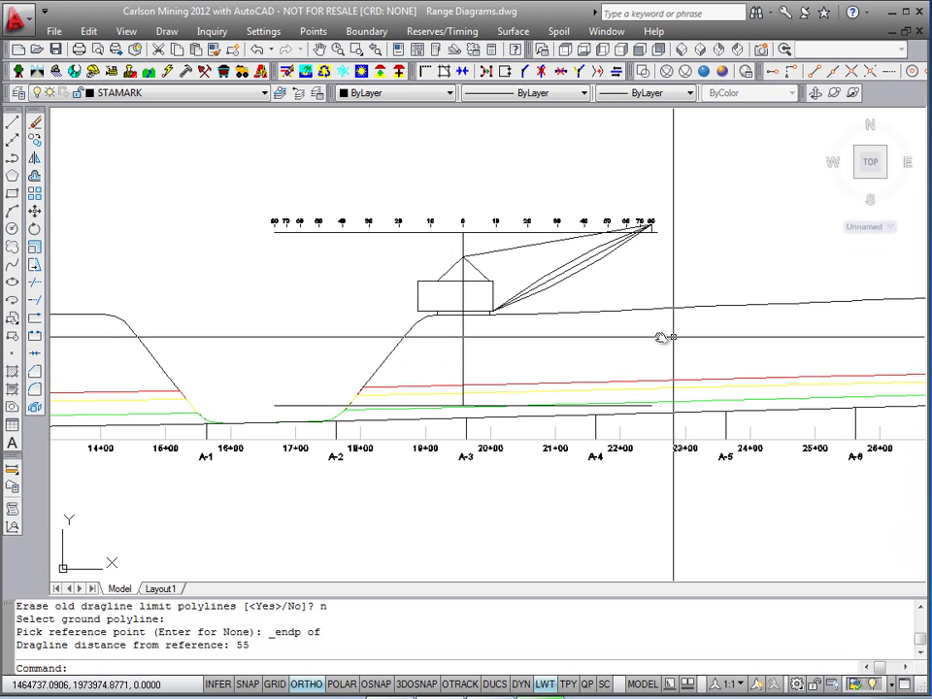
pyautogui.click(514, 31)
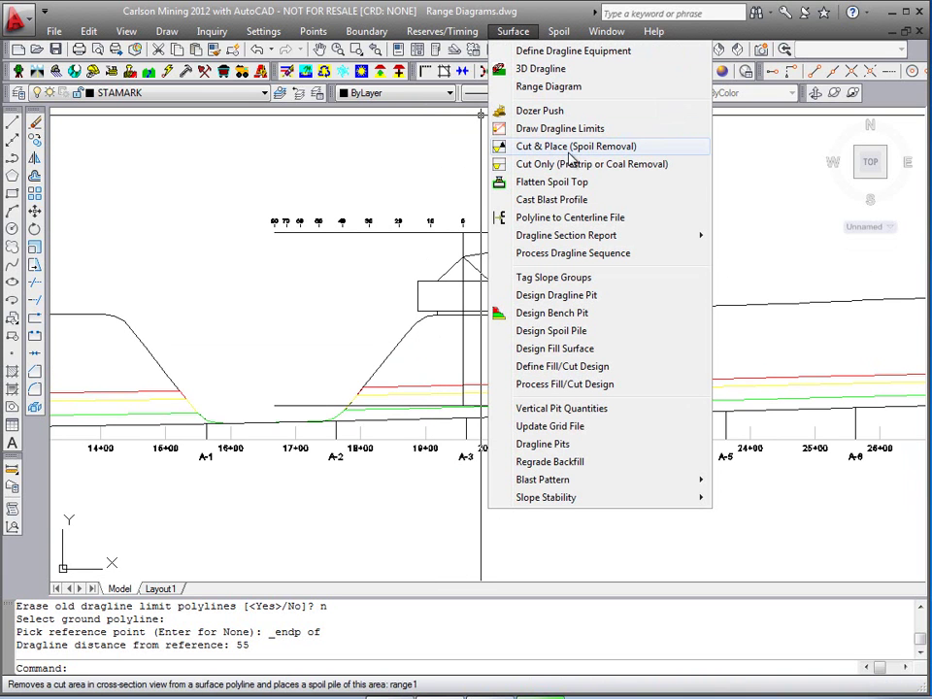
pyautogui.click(602, 147)
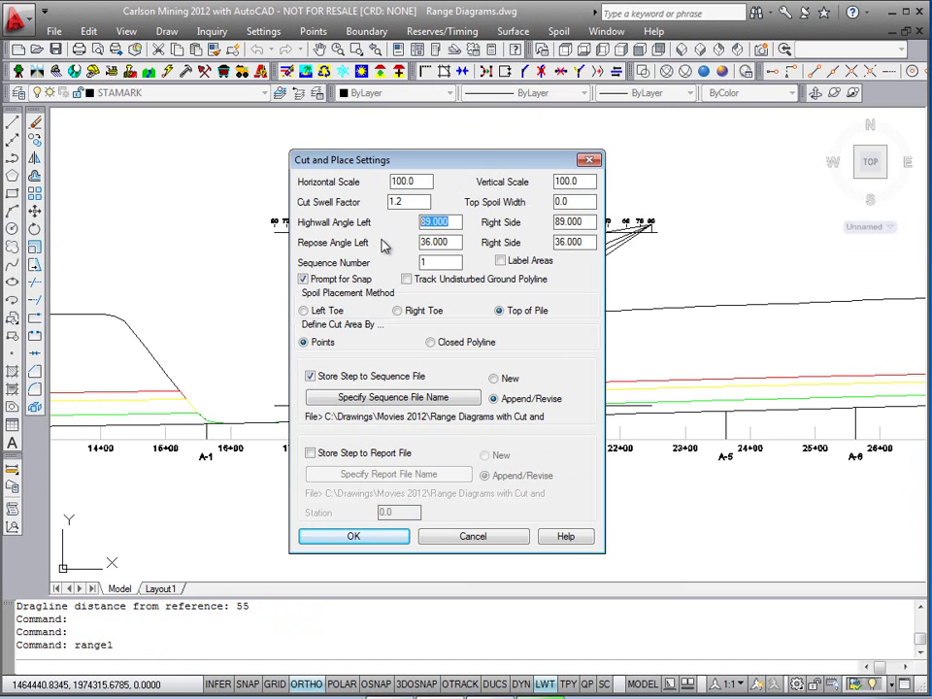
pyautogui.write('65')
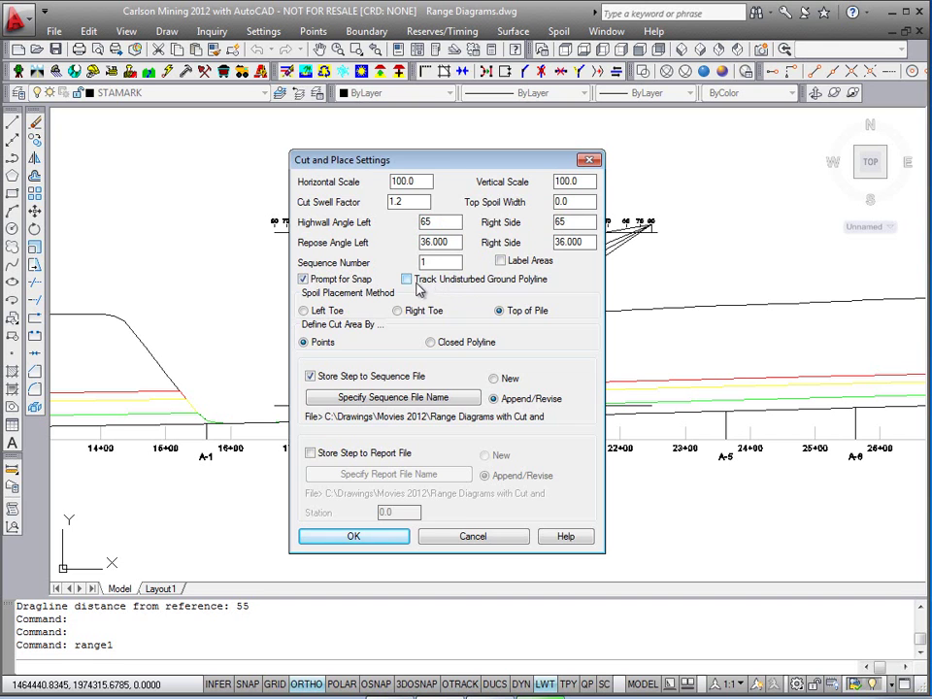
pyautogui.moveTo(444, 161); pyautogui.dragTo(281, 117)
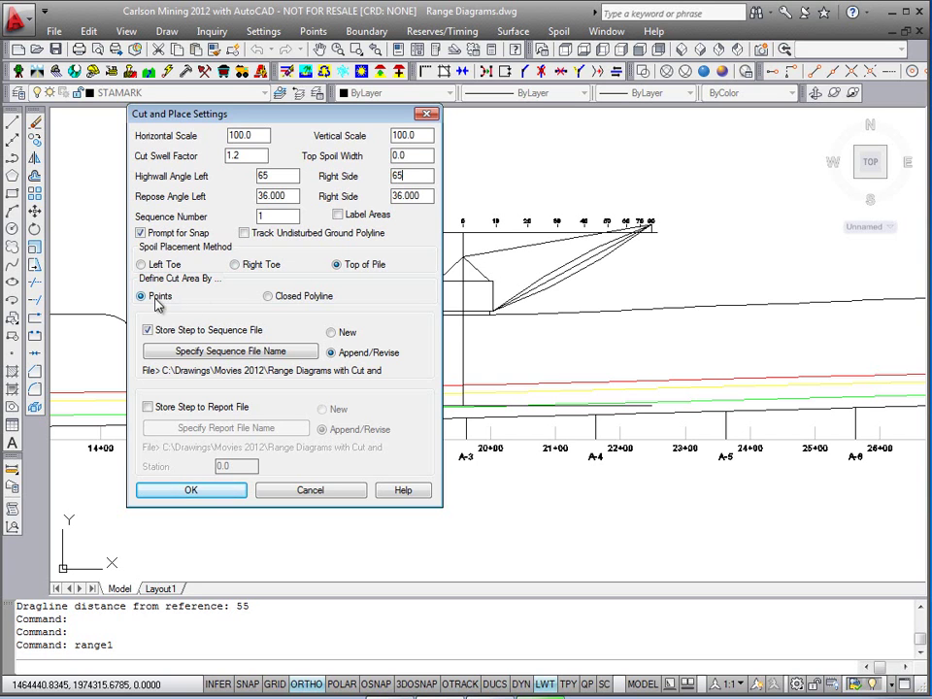
# Specify a new sequence file for storing the cut-and-place step and accept the settings.
pyautogui.click(306, 353)
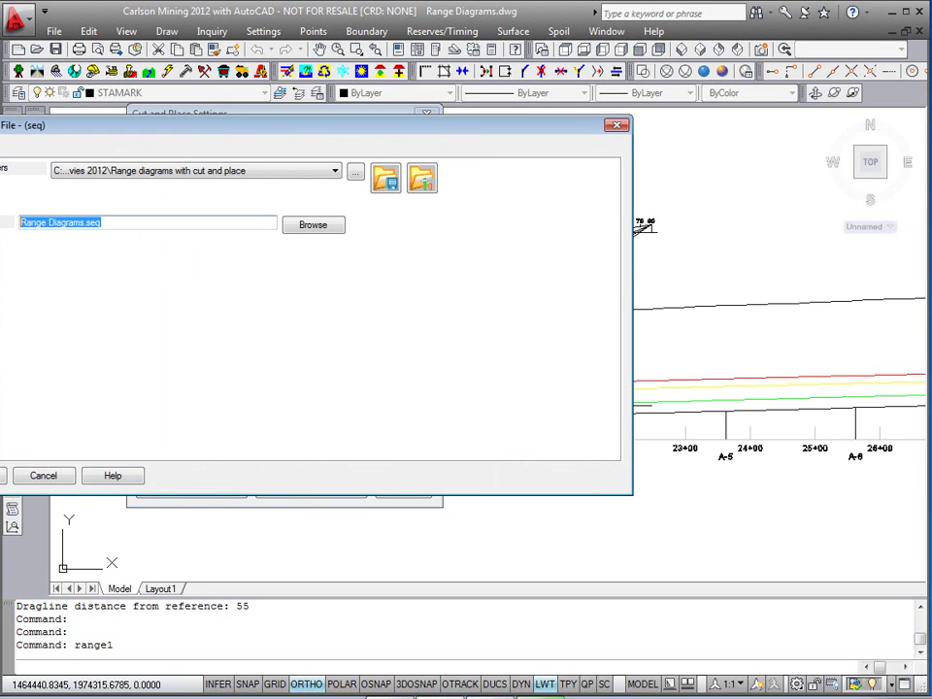
pyautogui.write('T')
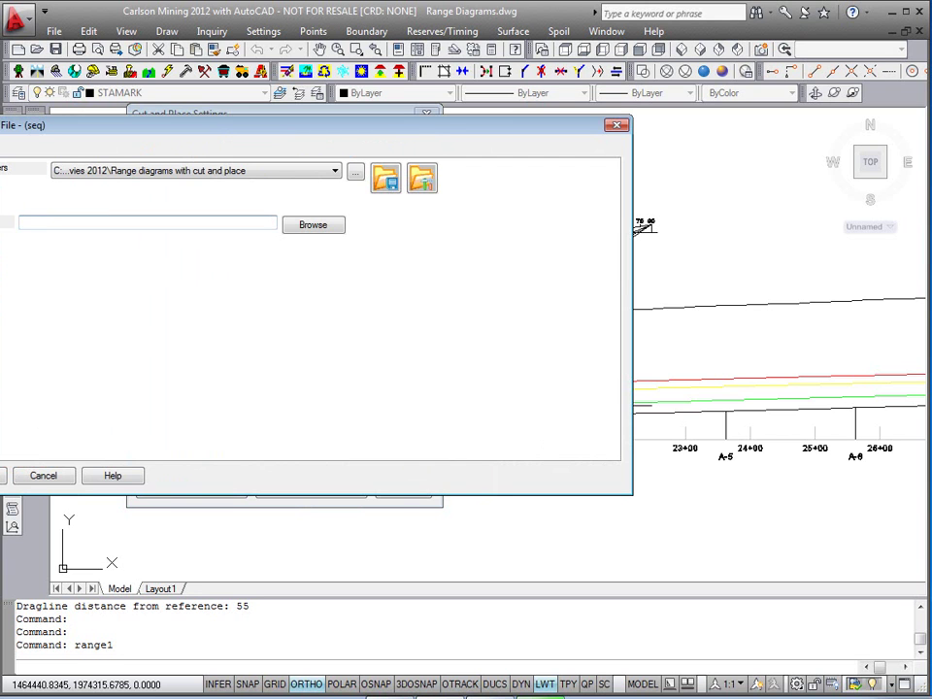
pyautogui.press('Return')
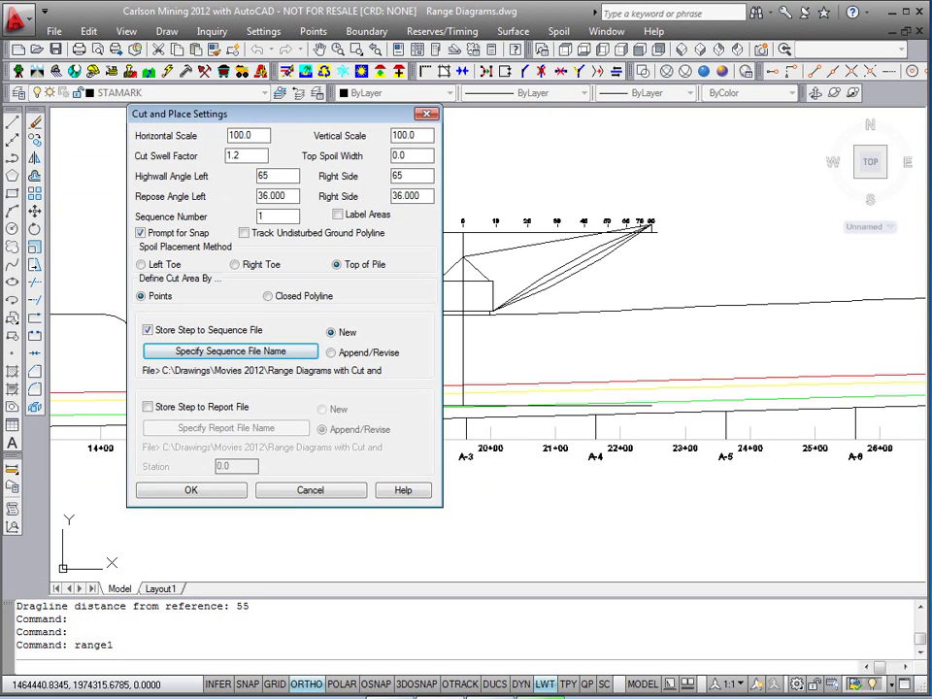
pyautogui.click(204, 491)
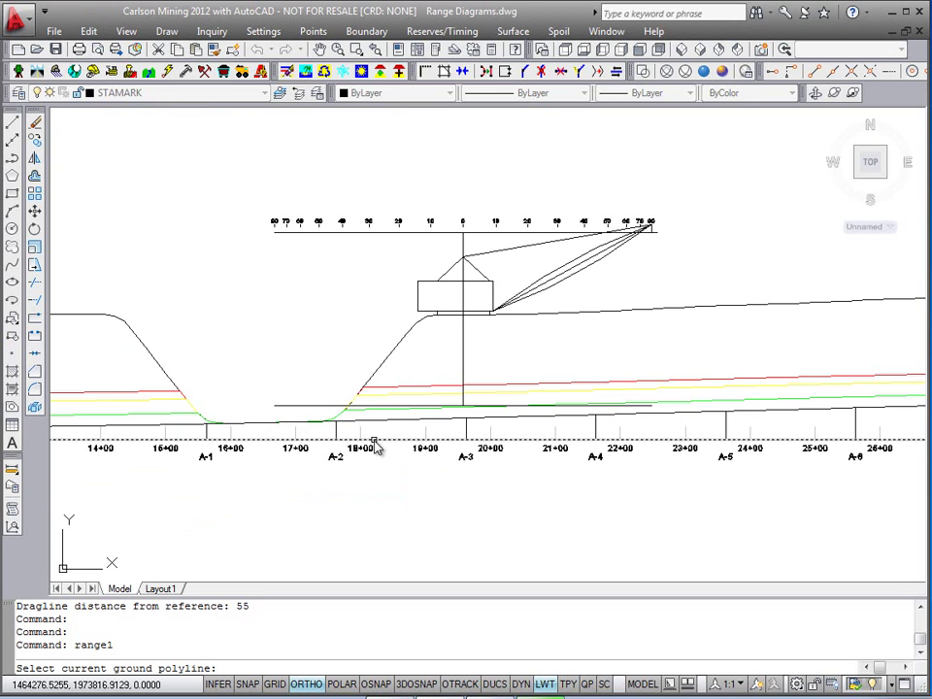
# Pick the ground polyline, the A-1 tick endpoint as centerline reference, and the red seam line as bottom strata named toc1.
pyautogui.scroll(-1, 372, 440)
pyautogui.click(386, 386)
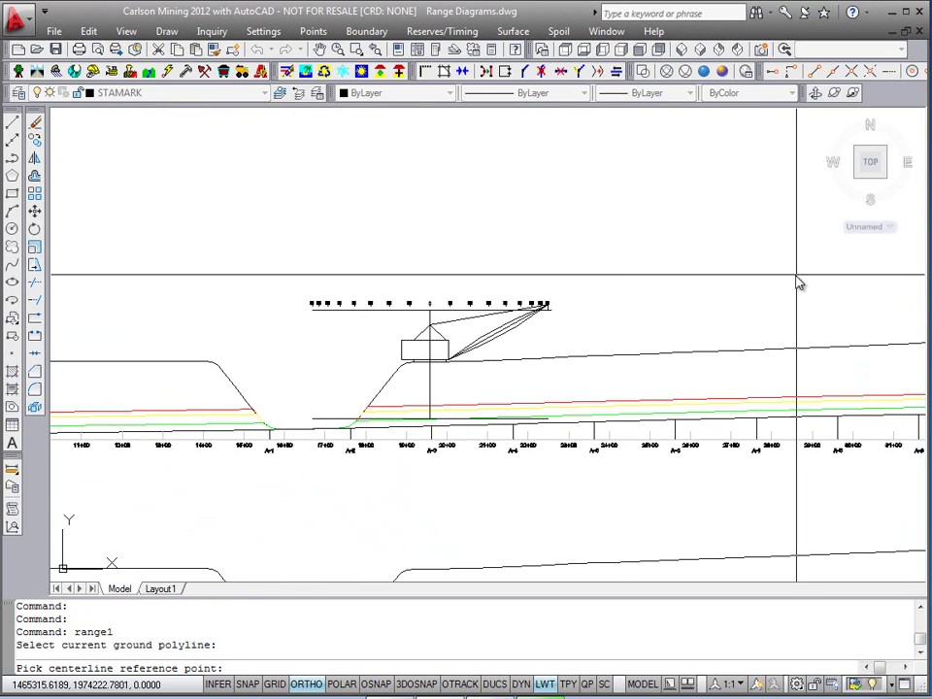
pyautogui.click(815, 75)
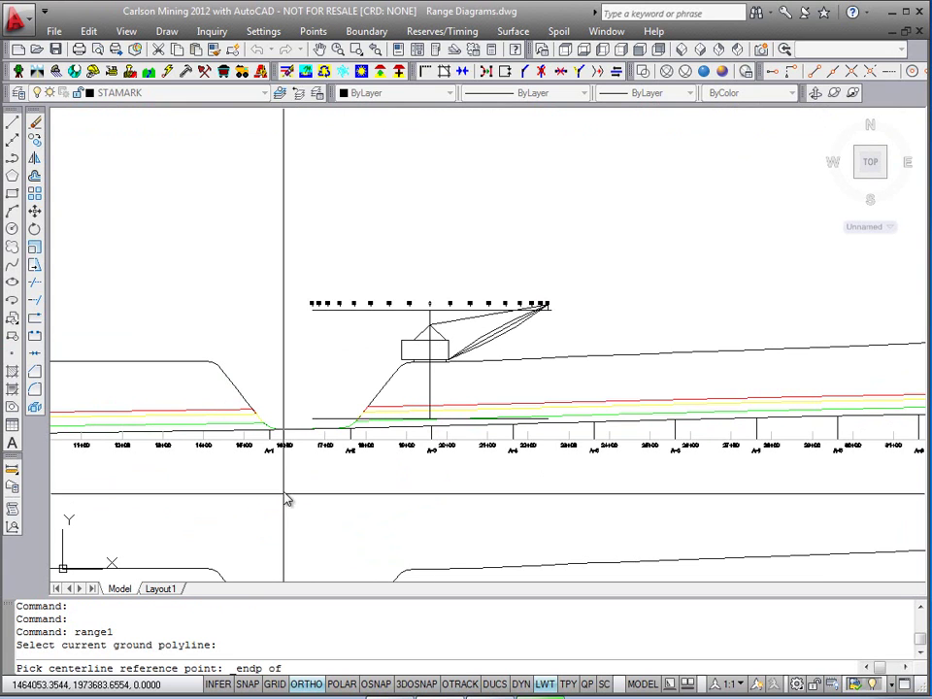
pyautogui.click(269, 442)
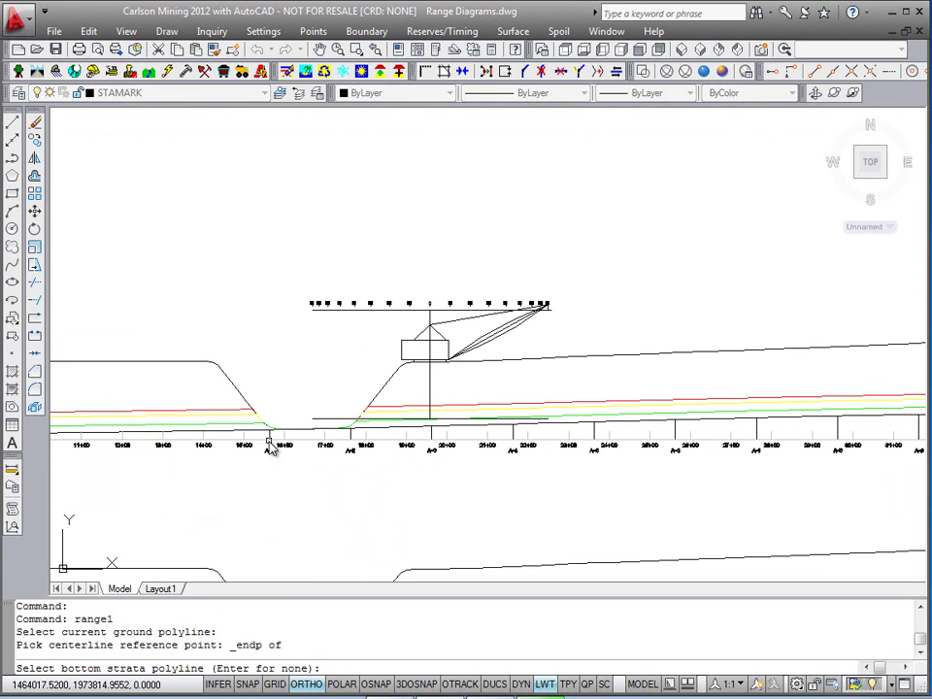
pyautogui.click(399, 406)
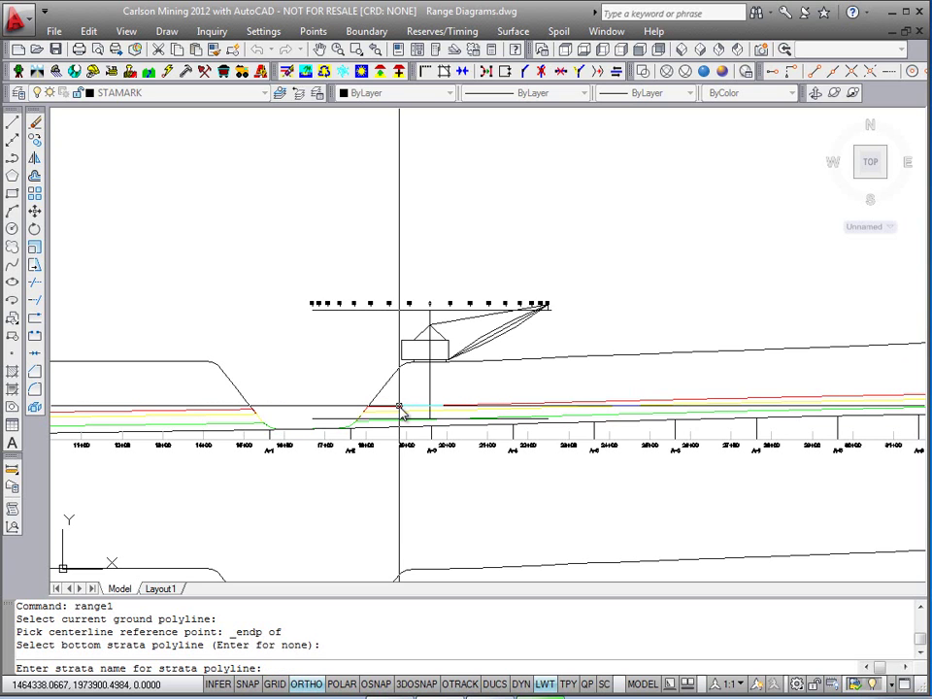
pyautogui.write('tocl')
pyautogui.press('Return')
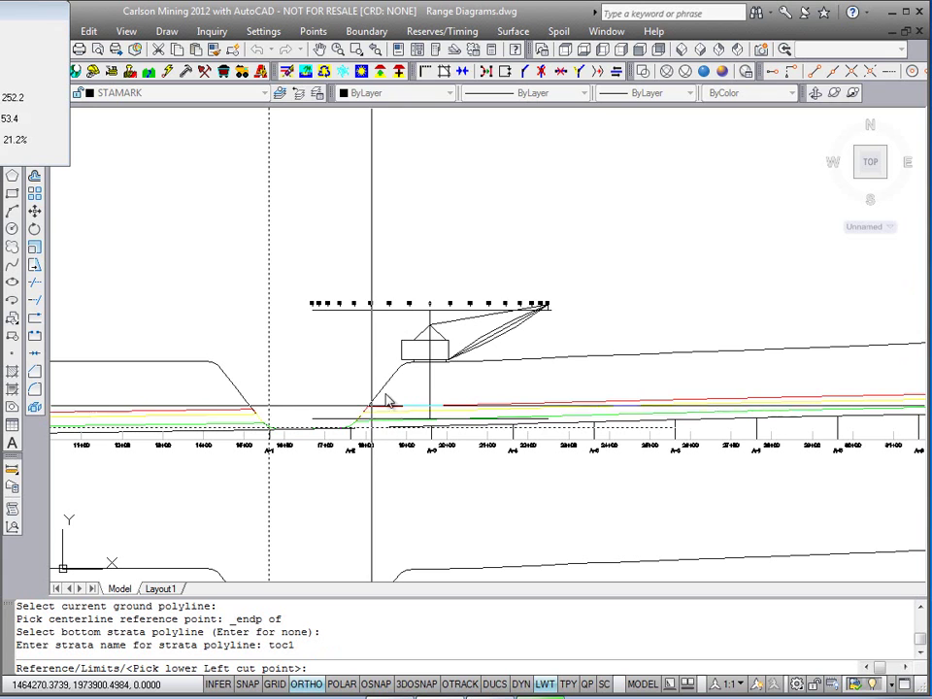
# Set the lower left cut point at the endpoint where the red seam line meets the highwall, without offset snapping.
pyautogui.click(816, 72)
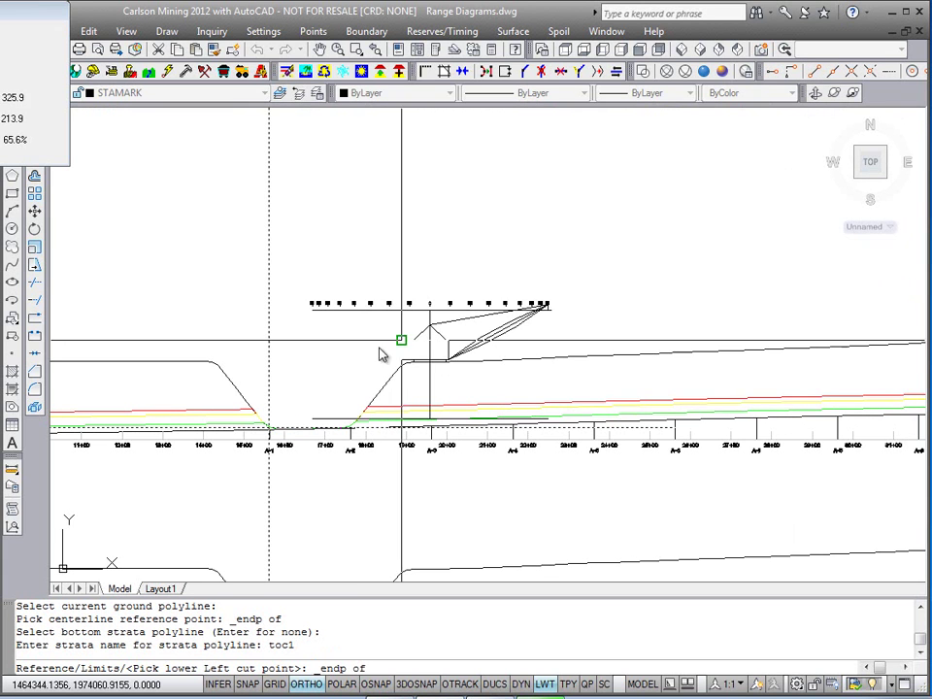
pyautogui.click(368, 405)
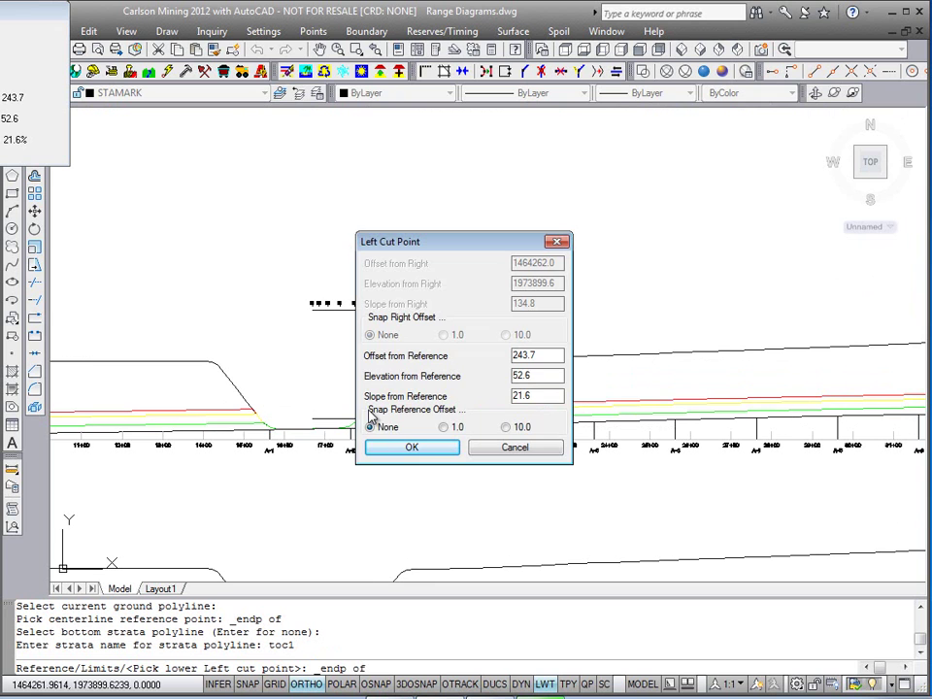
pyautogui.click(412, 449)
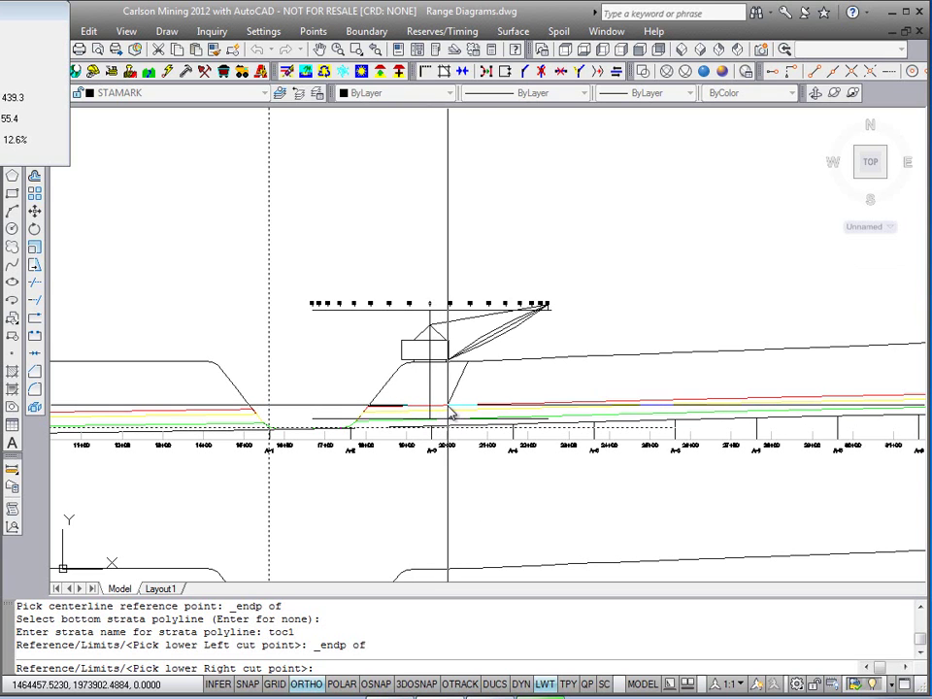
# Place the lower right cut point on the red seam line with an offset of 200 from the left cut point.
pyautogui.click(450, 412)
pyautogui.moveTo(540, 263); pyautogui.dragTo(489, 265)
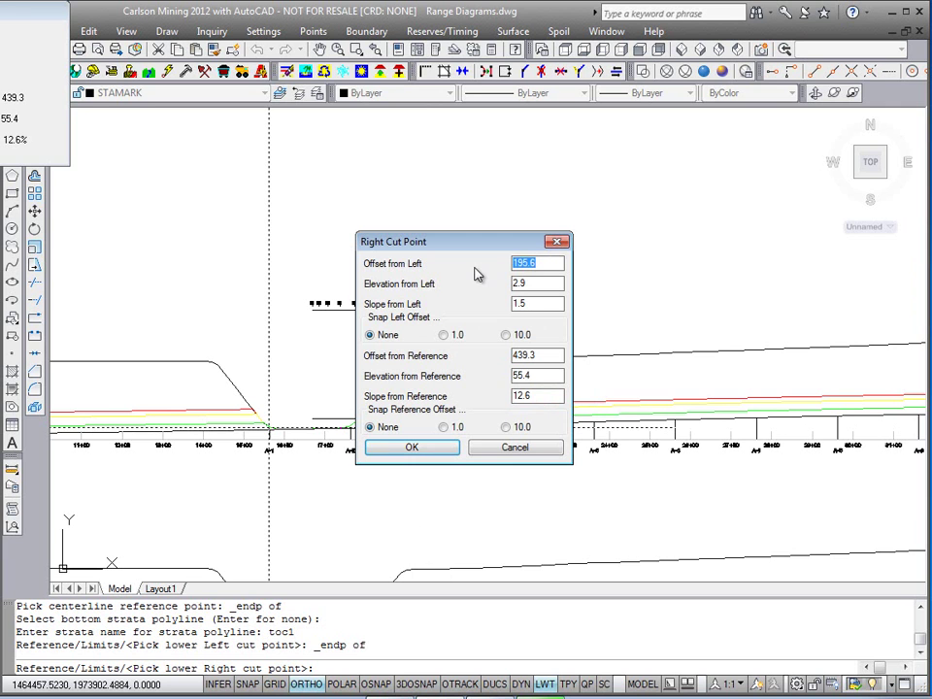
pyautogui.write('200')
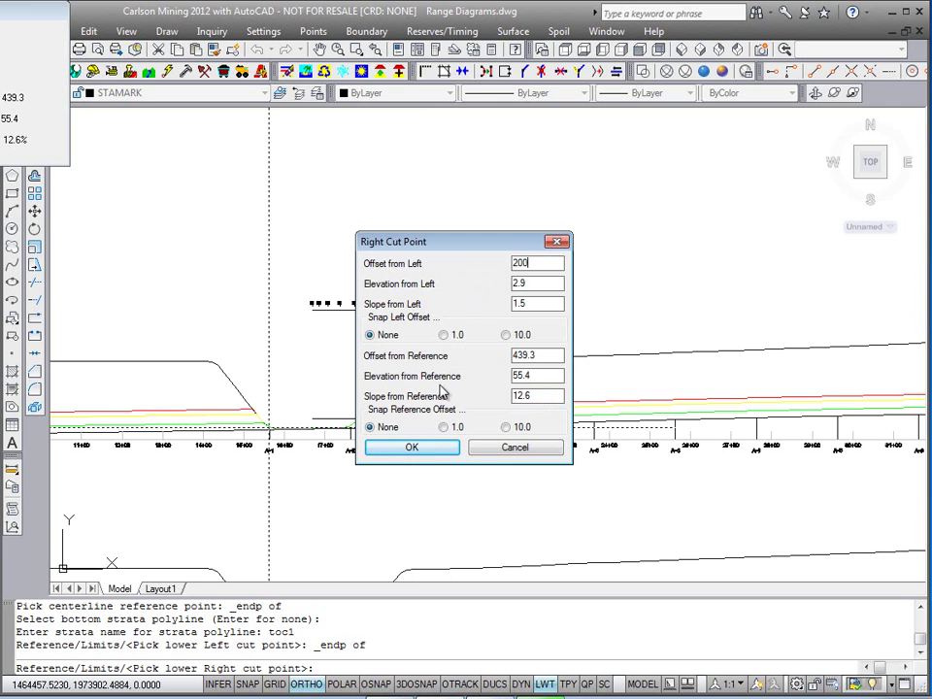
pyautogui.click(412, 446)
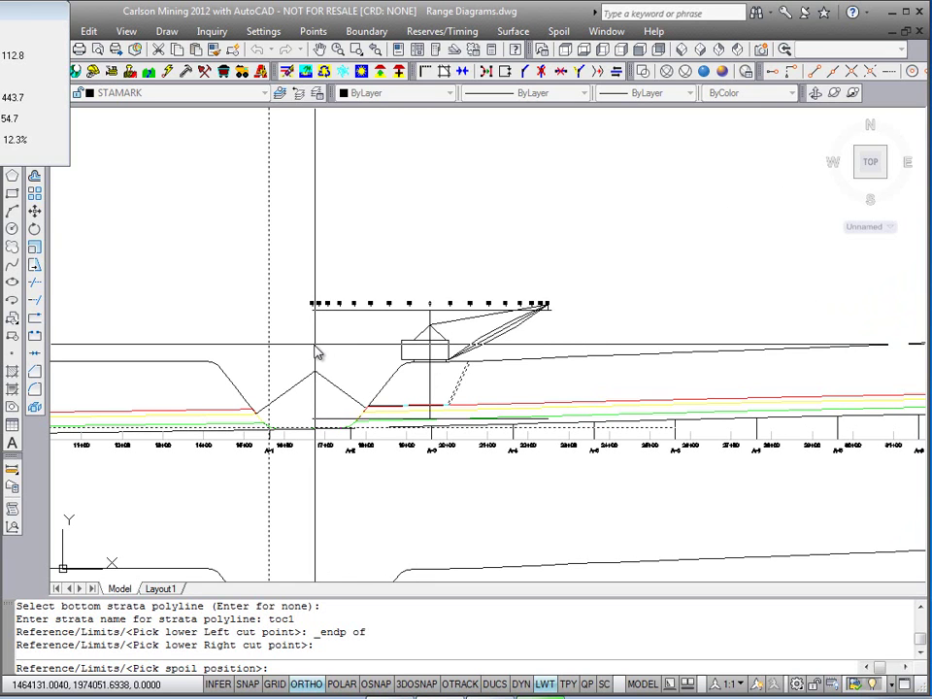
# Place the spoil in the open pit at offset -132.9 from the cut, without offset snapping.
pyautogui.click(314, 346)
pyautogui.moveTo(0, 12); pyautogui.dragTo(167, 110)
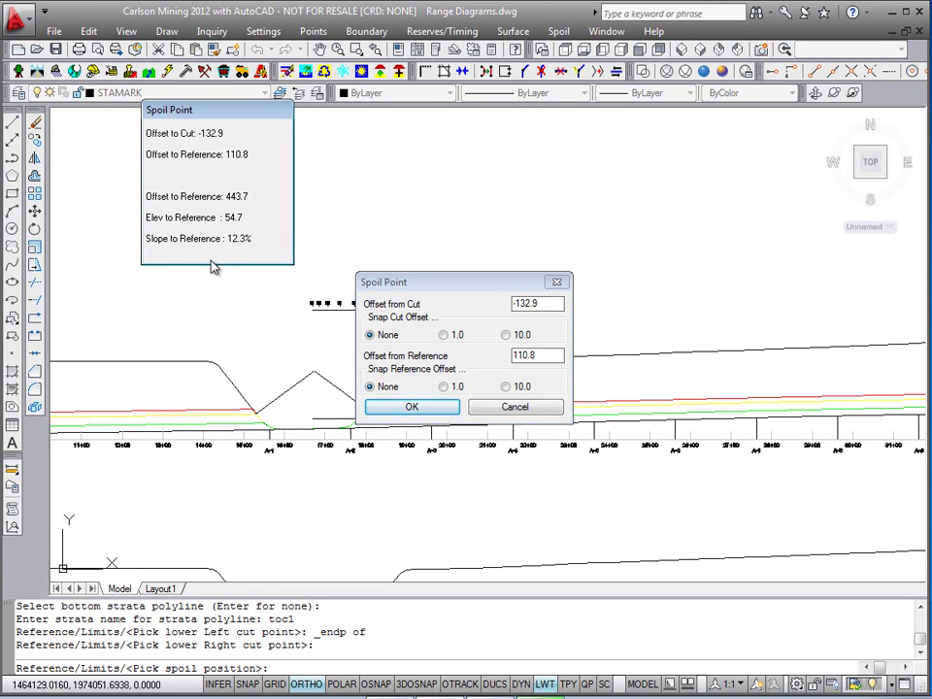
pyautogui.click(416, 407)
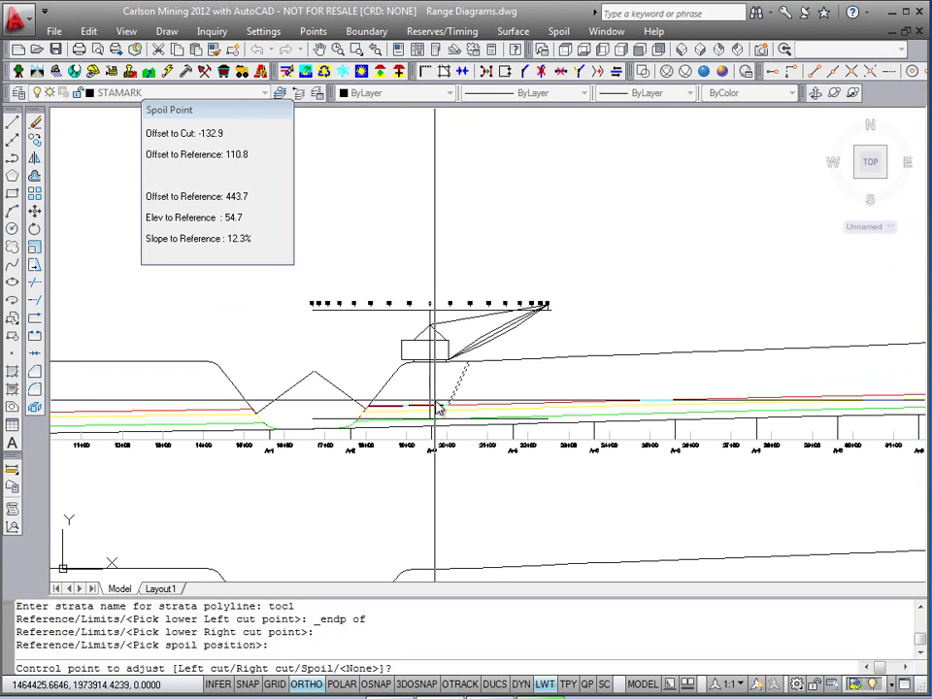
# Readjust the right cut point to an offset of 200 from the left point and finish the cut and place.
pyautogui.write('r')
pyautogui.press('Return')
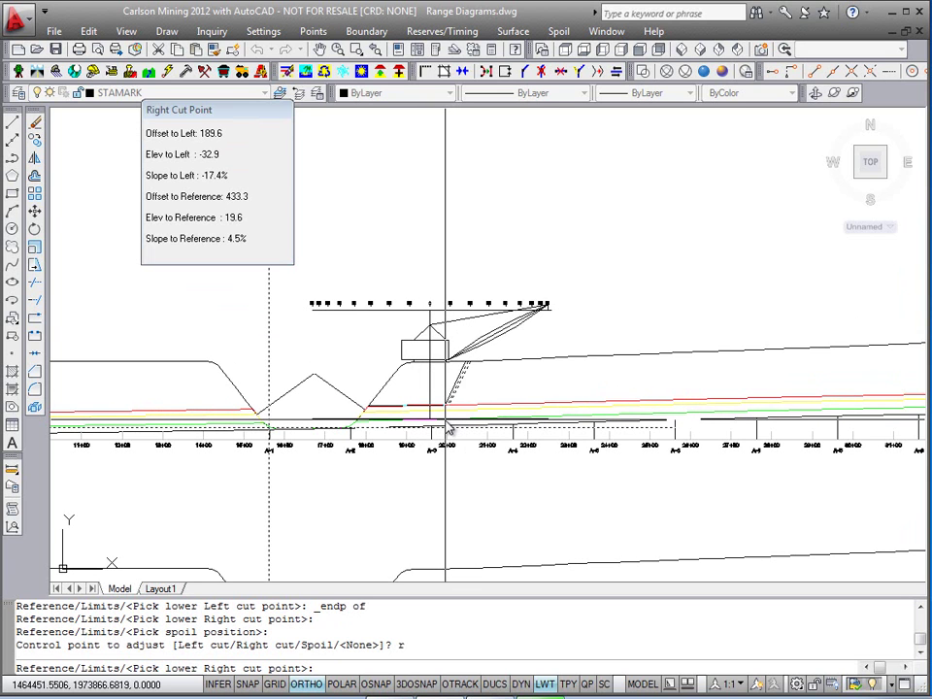
pyautogui.click(447, 425)
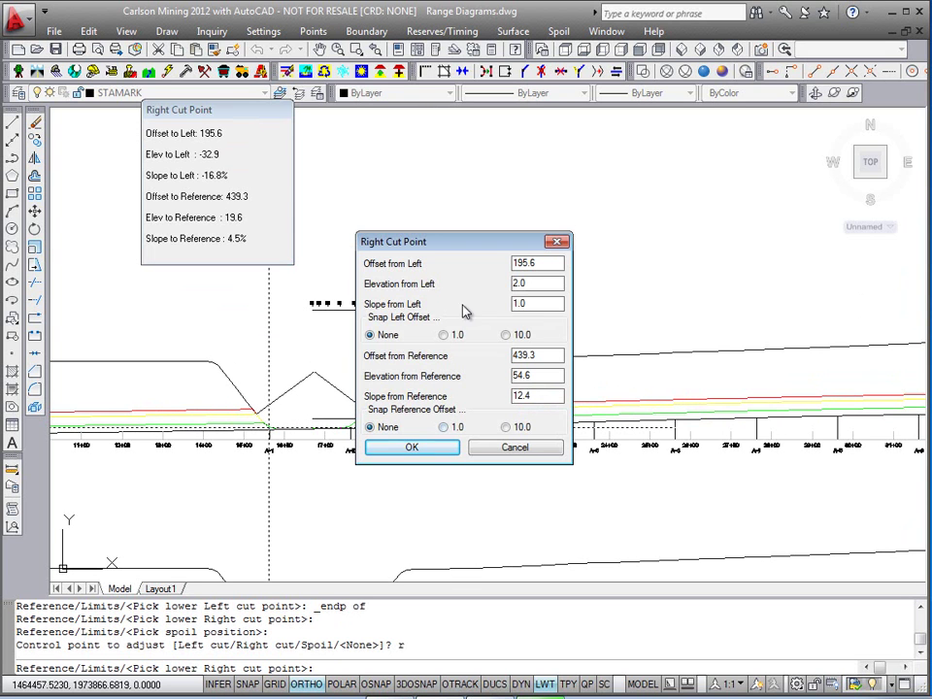
pyautogui.moveTo(562, 263); pyautogui.dragTo(475, 278)
pyautogui.write('200')
pyautogui.click(415, 448)
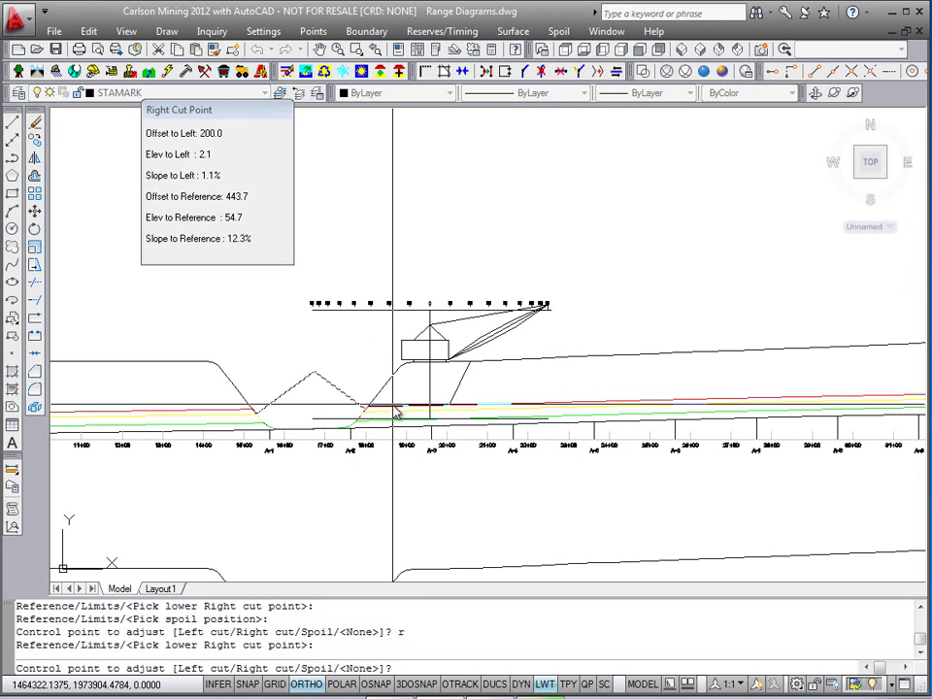
pyautogui.press('Return')
# Start Cut Only (Prestrip or Coal Removal) for coal and accept the points-based settings, appending the step as sequence number 2.
pyautogui.scroll(3, 394, 411)
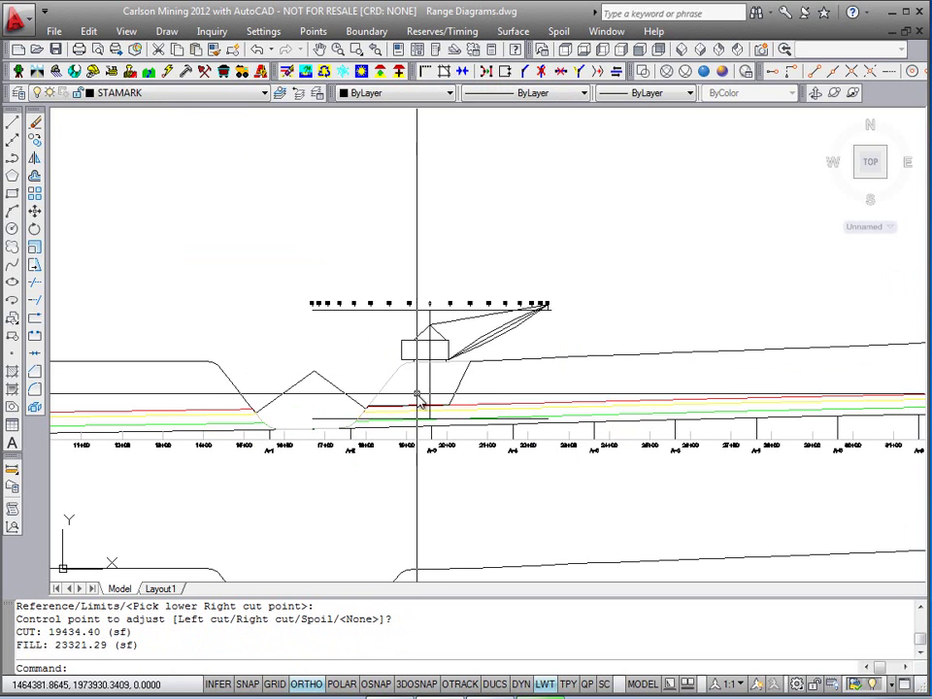
pyautogui.moveTo(419, 407); pyautogui.dragTo(443, 390, button='middle')
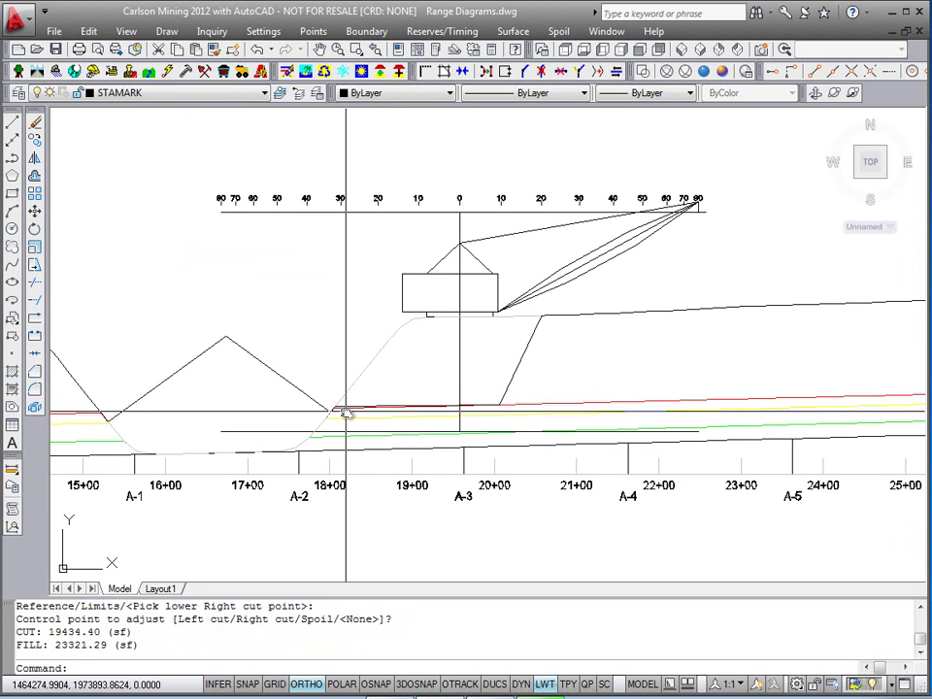
pyautogui.click(513, 31)
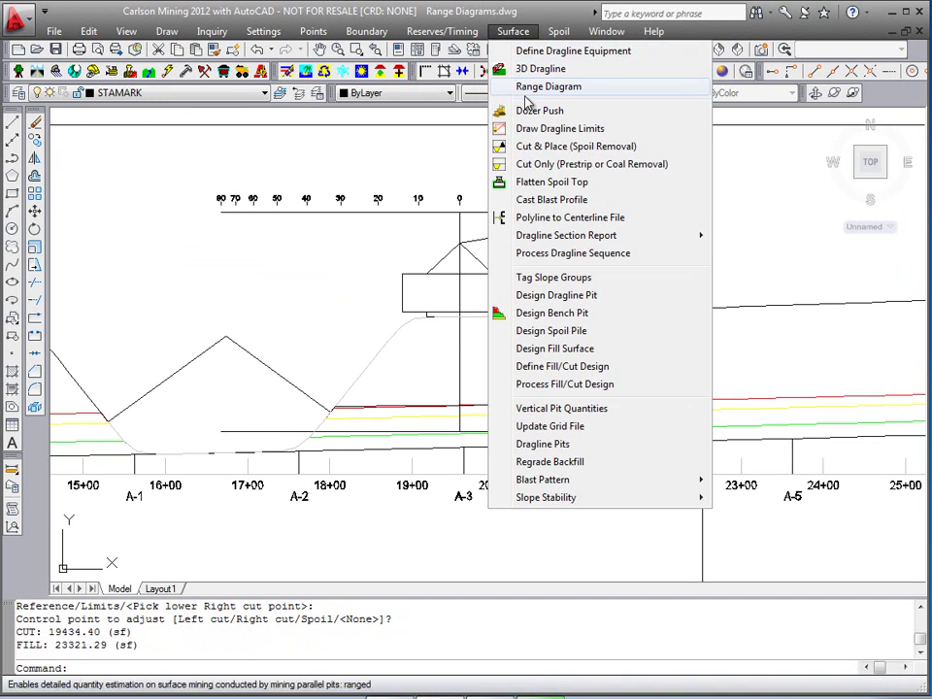
pyautogui.click(641, 175)
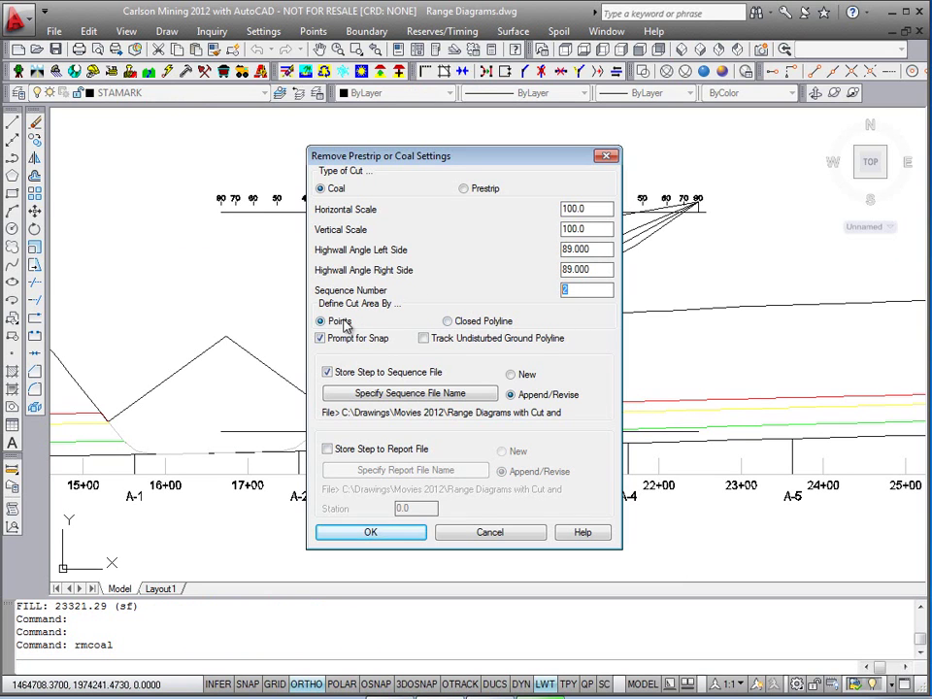
pyautogui.click(388, 535)
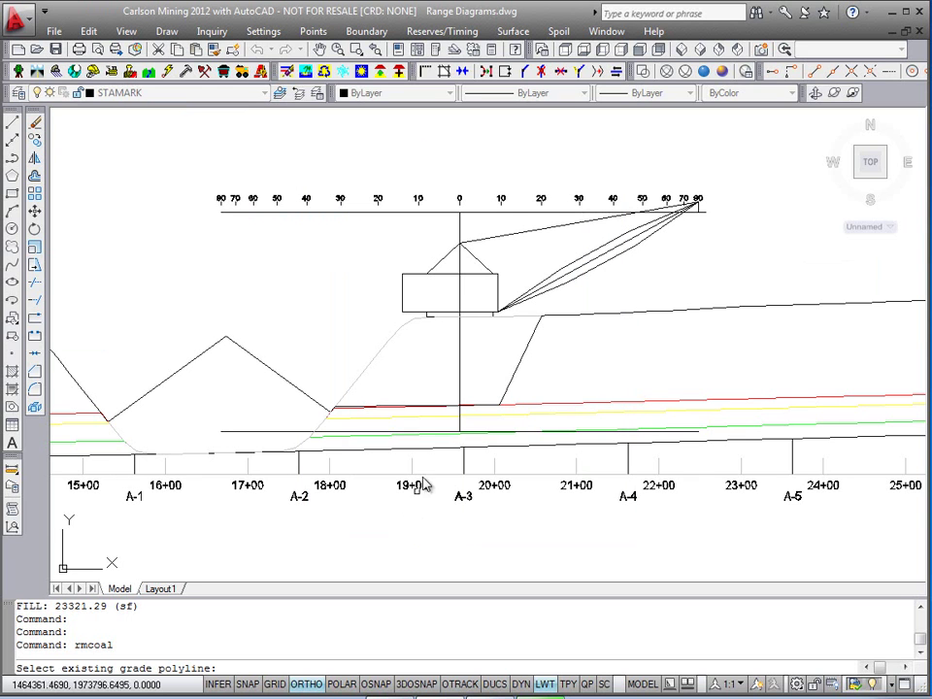
# Select the new grade polyline, keep the default centerline reference, and pick the yellow seam line as strata named boc1.
pyautogui.click(519, 375)
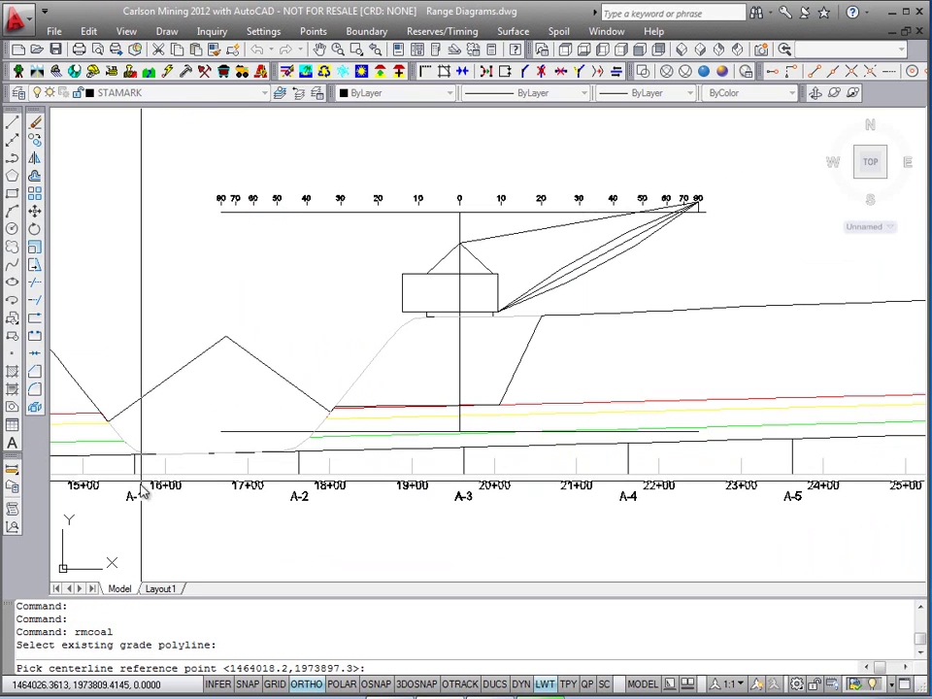
pyautogui.click(577, 466)
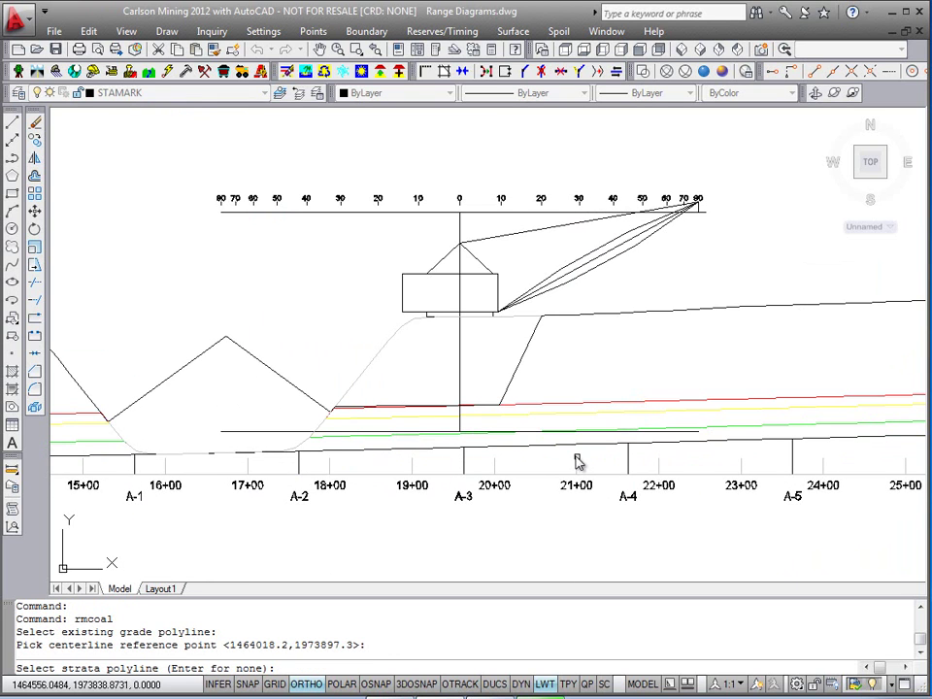
pyautogui.click(428, 419)
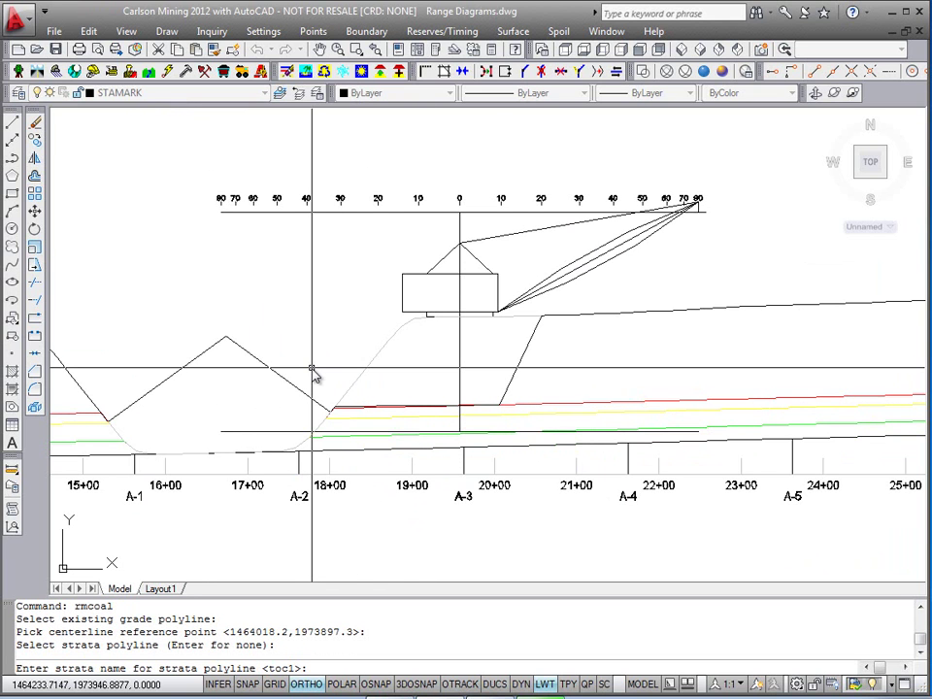
pyautogui.press('Return')
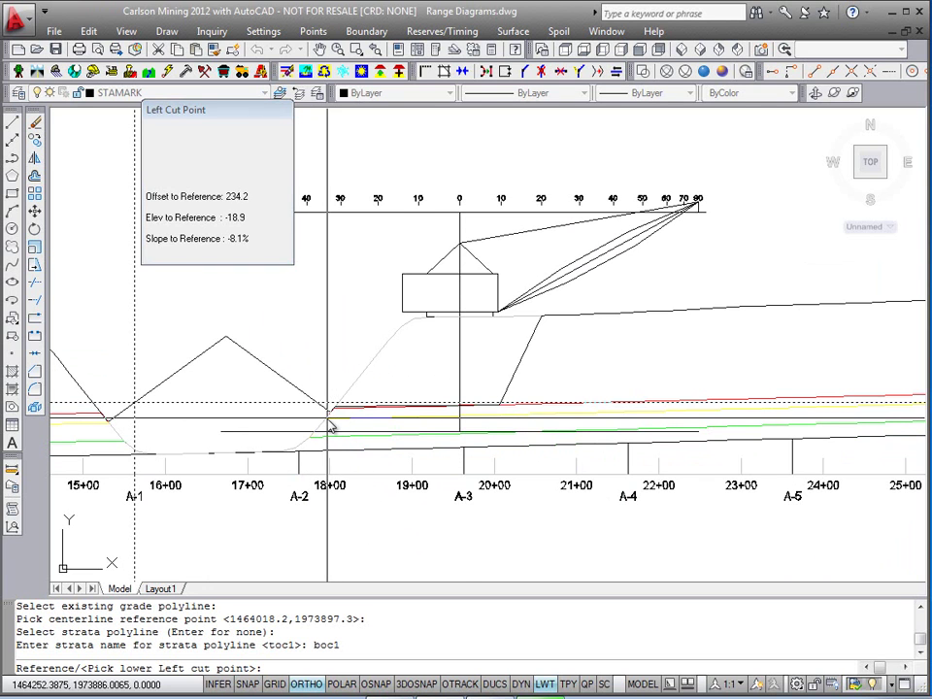
# Set the left cut point at the yellow line's highwall endpoint and the right cut point at offset 200, completing the coal cut.
pyautogui.click(815, 71)
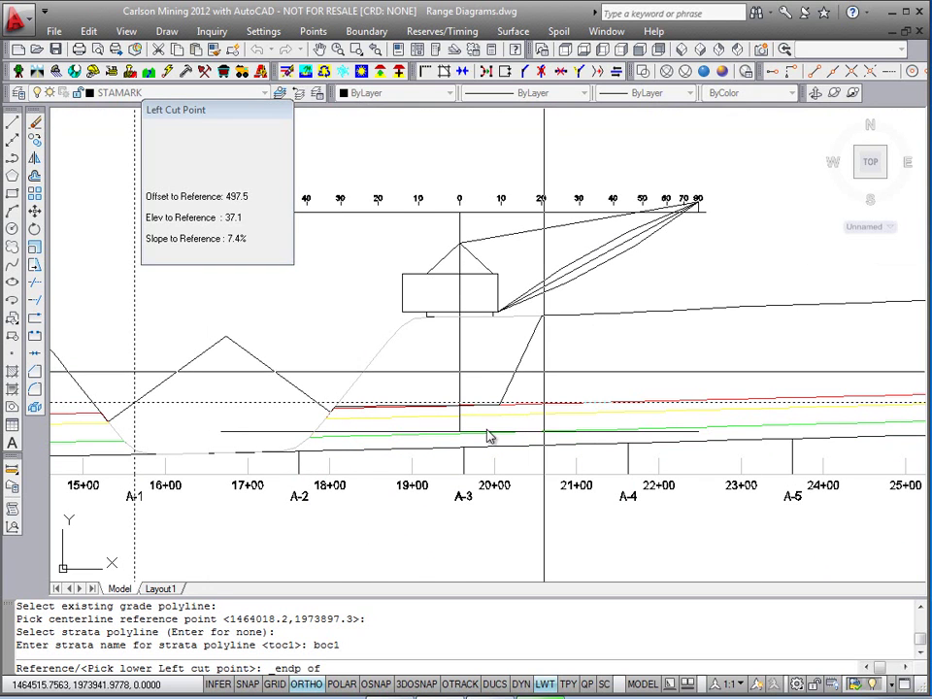
pyautogui.click(330, 427)
pyautogui.click(408, 447)
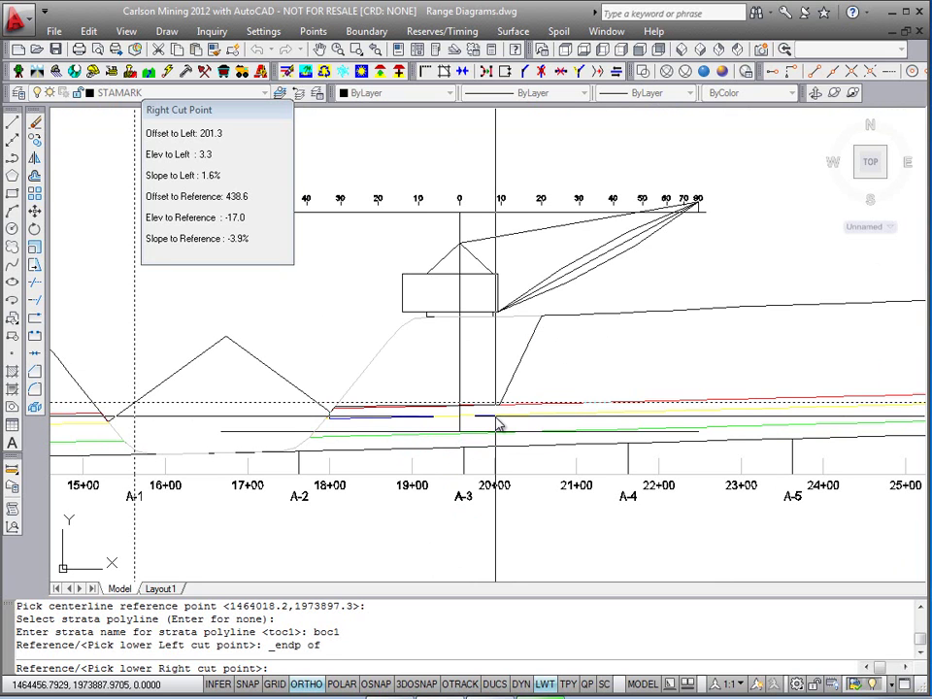
pyautogui.click(496, 423)
pyautogui.write('0')
pyautogui.click(411, 446)
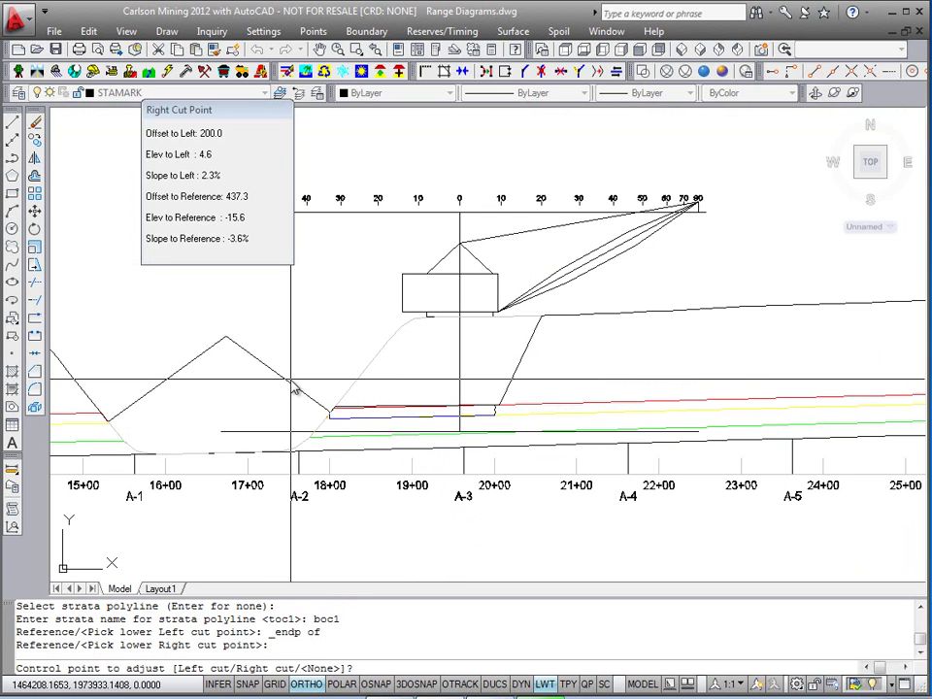
pyautogui.press('Return')
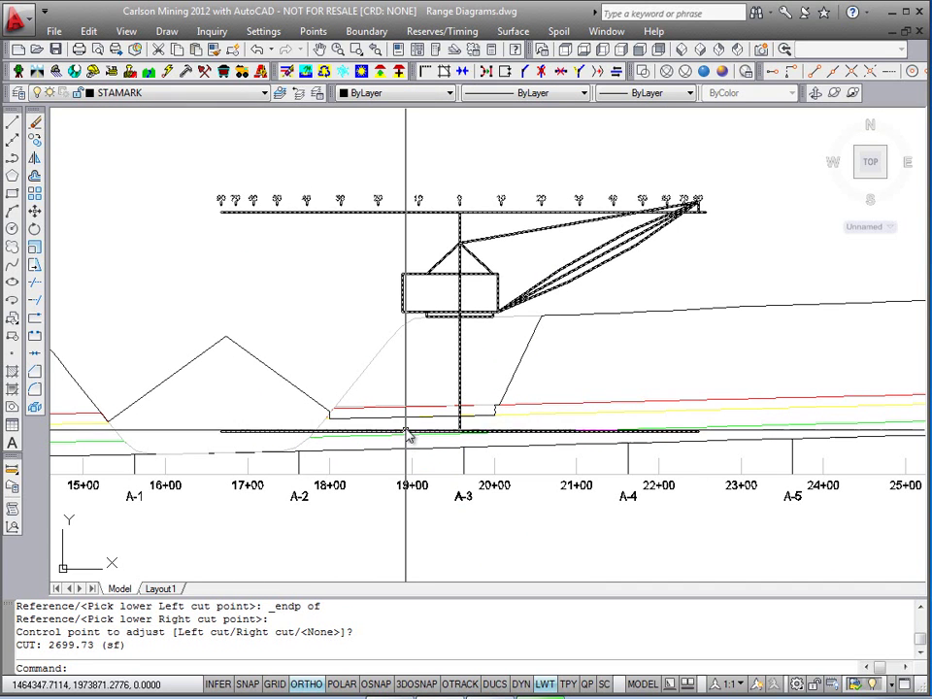
# Flatten the top of the new spoil pile to the left with a flatten distance of 200, keeping the default centerline reference.
pyautogui.moveTo(524, 388); pyautogui.dragTo(548, 371, button='middle')
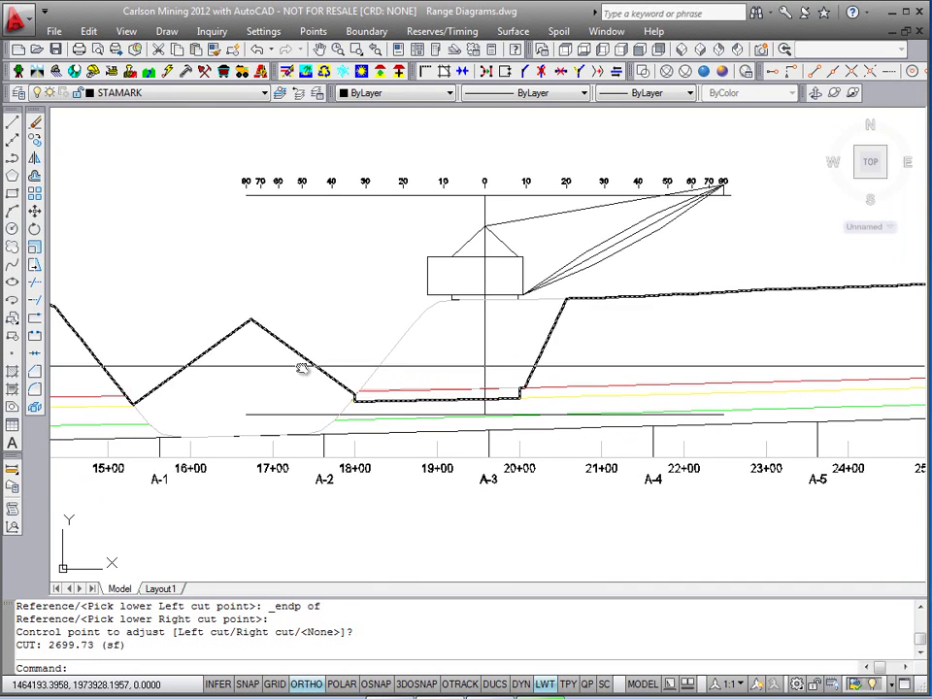
pyautogui.click(511, 32)
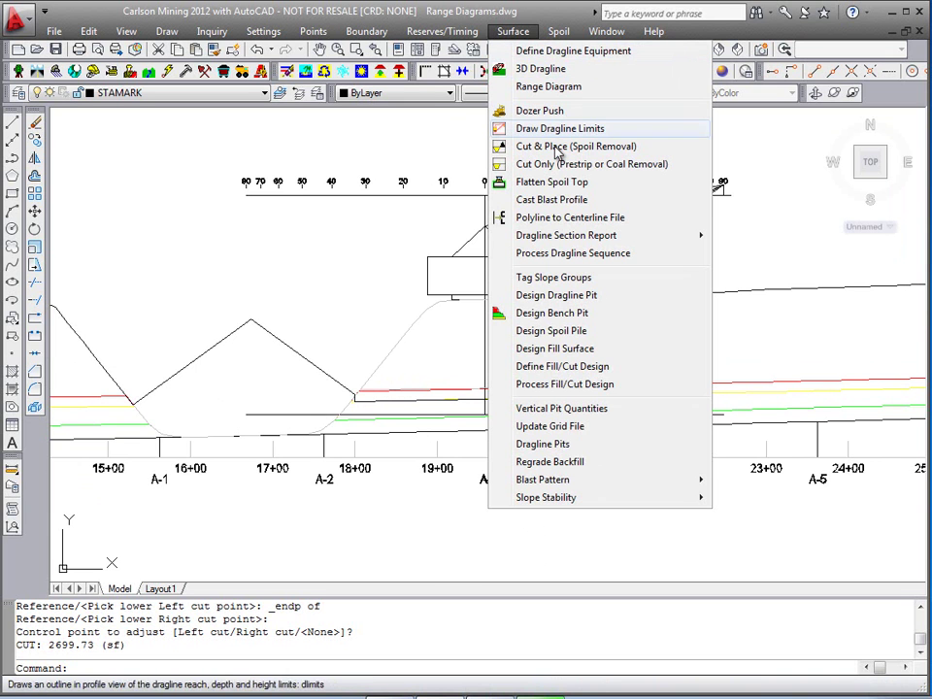
pyautogui.click(572, 185)
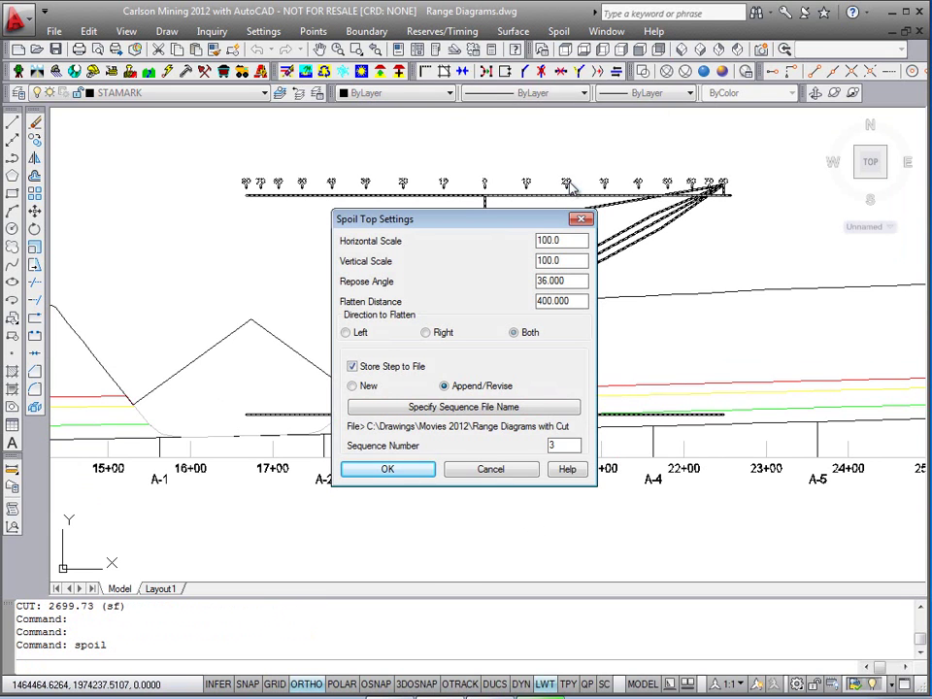
pyautogui.moveTo(537, 223); pyautogui.dragTo(545, 200)
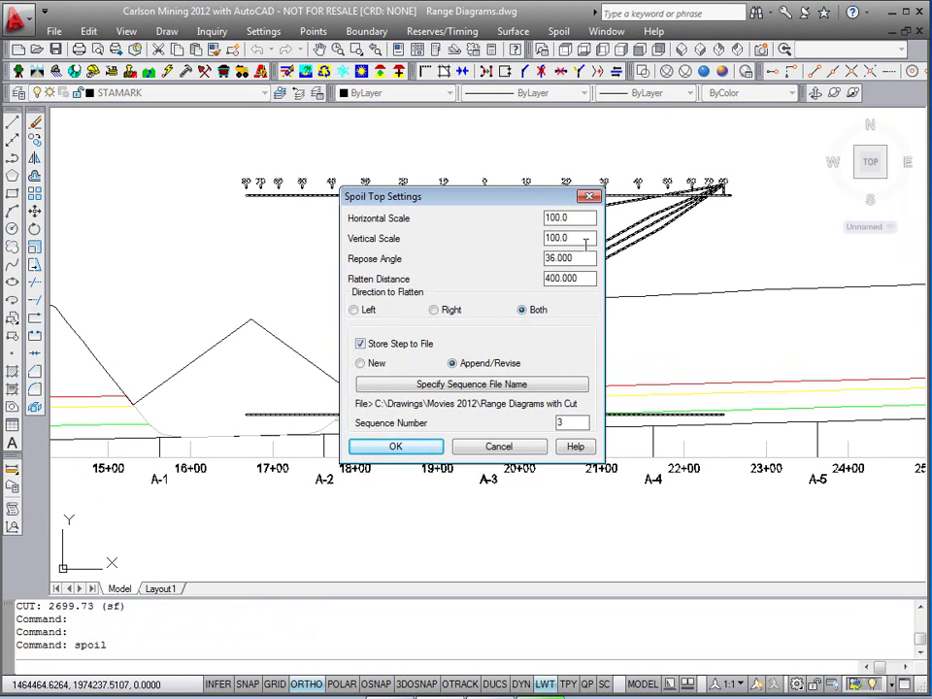
pyautogui.click(369, 309)
pyautogui.click(566, 279)
pyautogui.click(557, 278)
pyautogui.moveTo(493, 200)
pyautogui.mouseDown()
pyautogui.moveTo(740, 95)
pyautogui.moveTo(822, 97)
pyautogui.moveTo(806, 107)
pyautogui.moveTo(499, 148)
pyautogui.mouseUp()
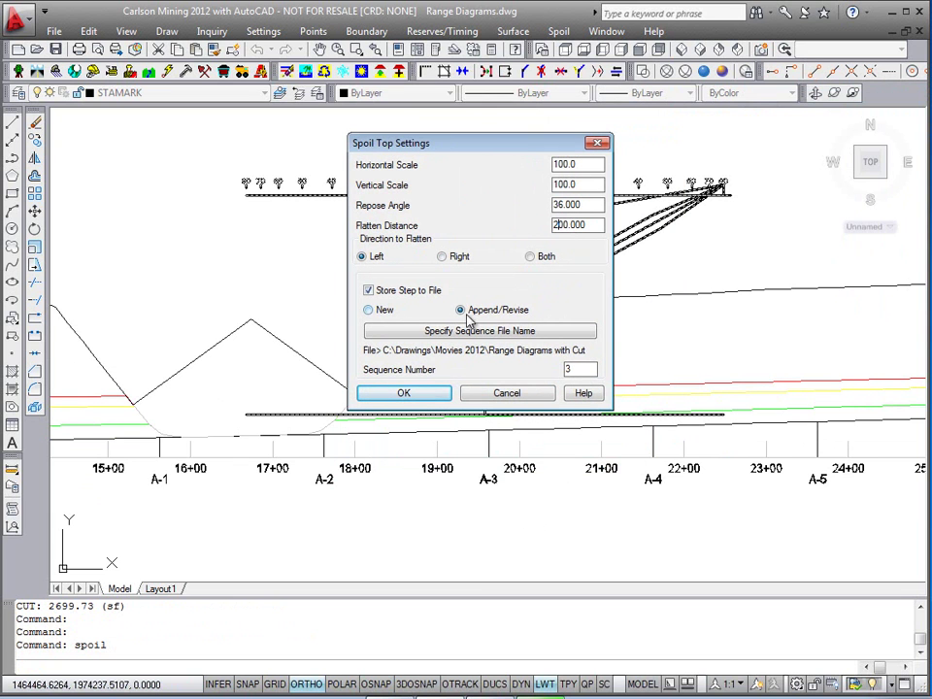
pyautogui.click(403, 391)
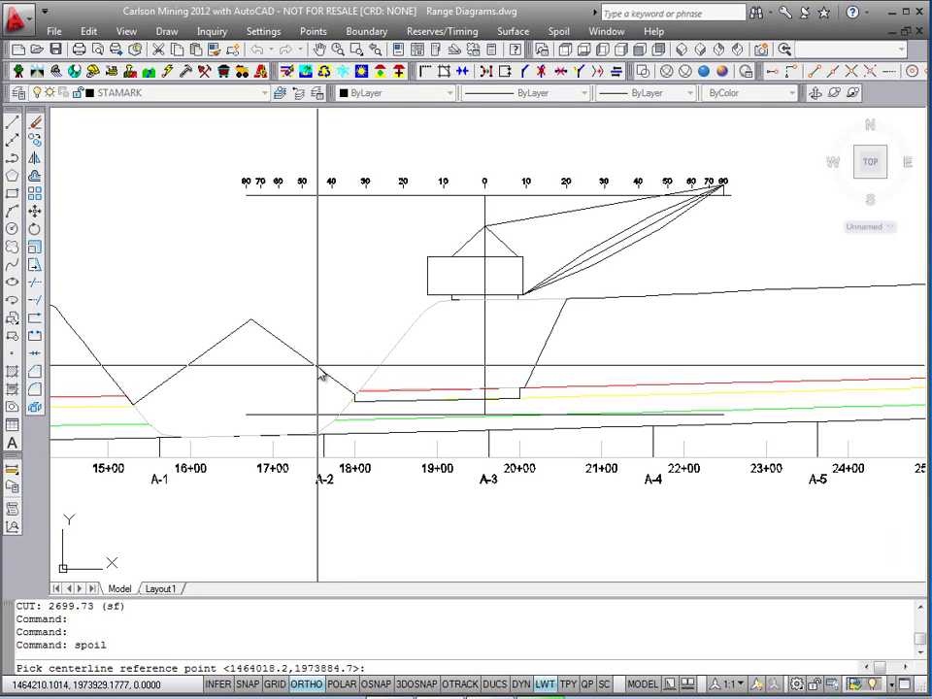
pyautogui.click(317, 367)
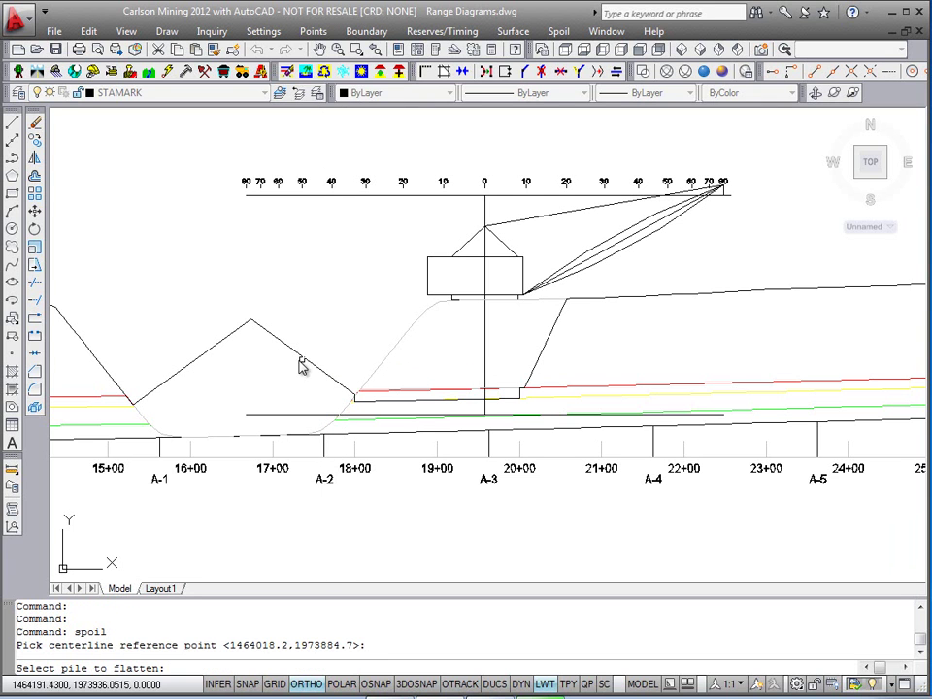
pyautogui.click(300, 353)
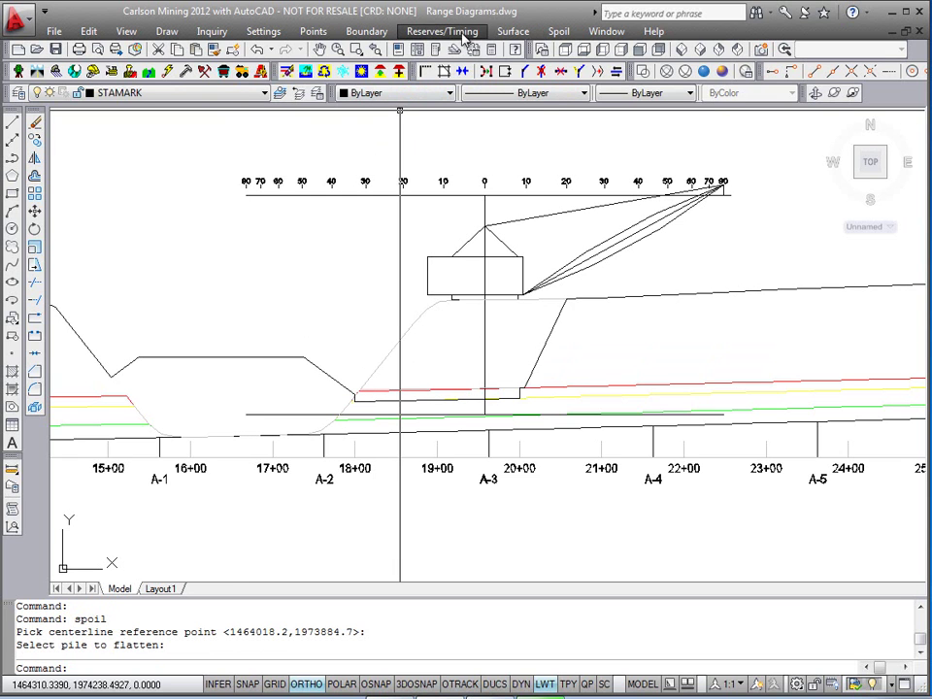
# Start Draw Dragline Limits with the existing 2570 @ BE AT SOMERVILLE settings and erase the old dragline limit polylines.
pyautogui.click(512, 31)
pyautogui.click(518, 128)
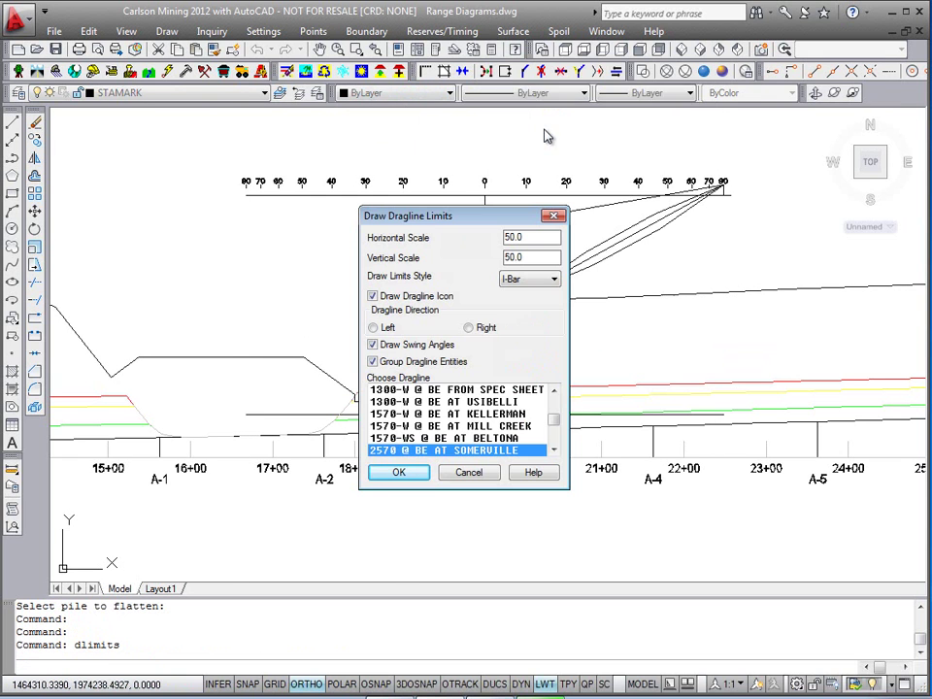
pyautogui.click(401, 473)
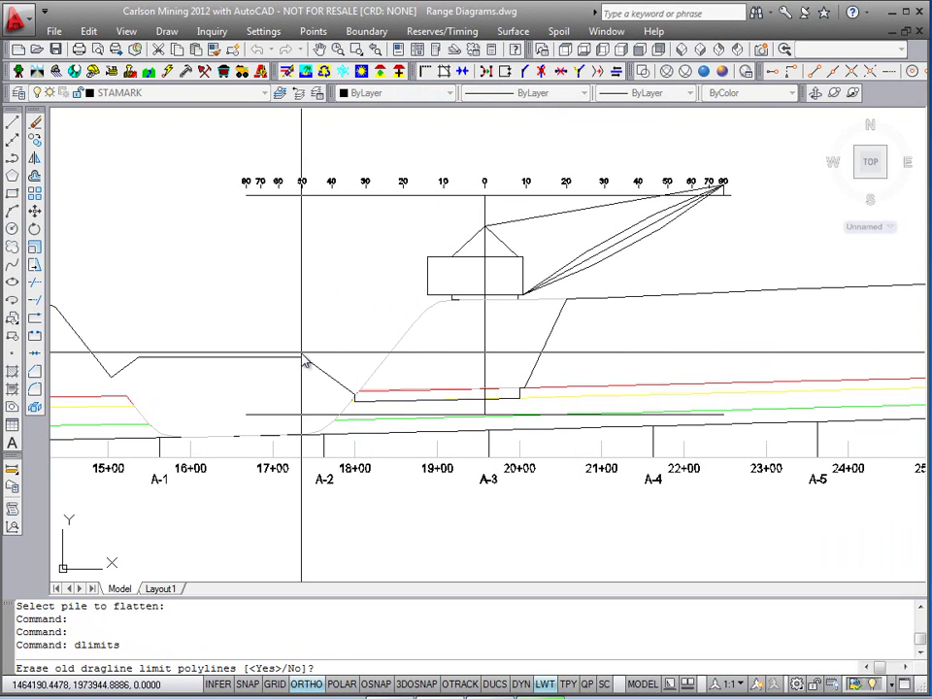
pyautogui.write('y')
pyautogui.press('Return')
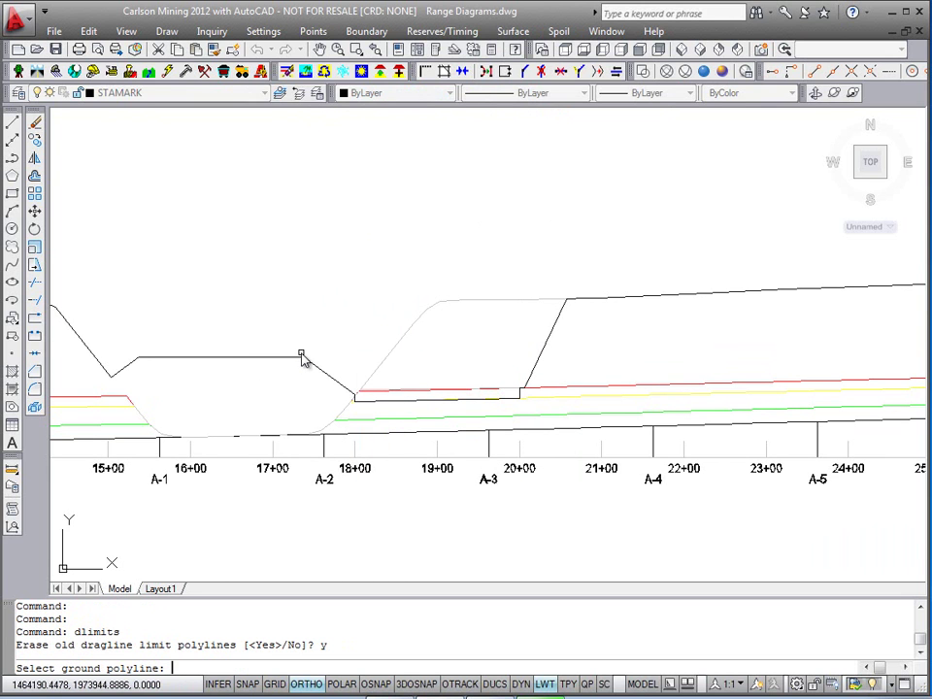
# Position the dragline on the flattened spoil polyline at distance -55 from the endpoint of its pit-side crest.
pyautogui.click(225, 361)
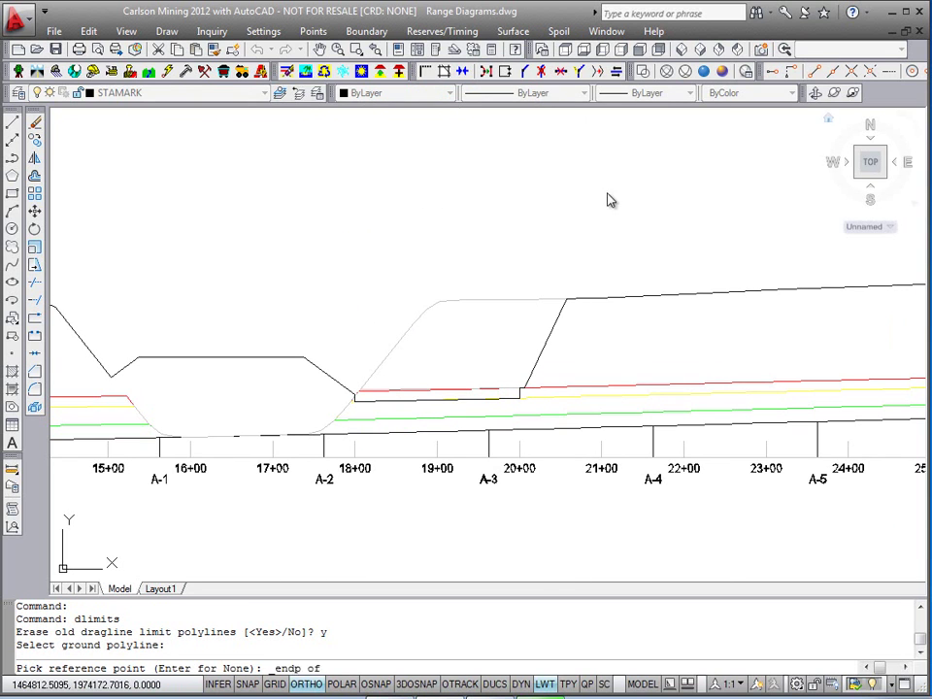
pyautogui.click(813, 72)
pyautogui.click(304, 358)
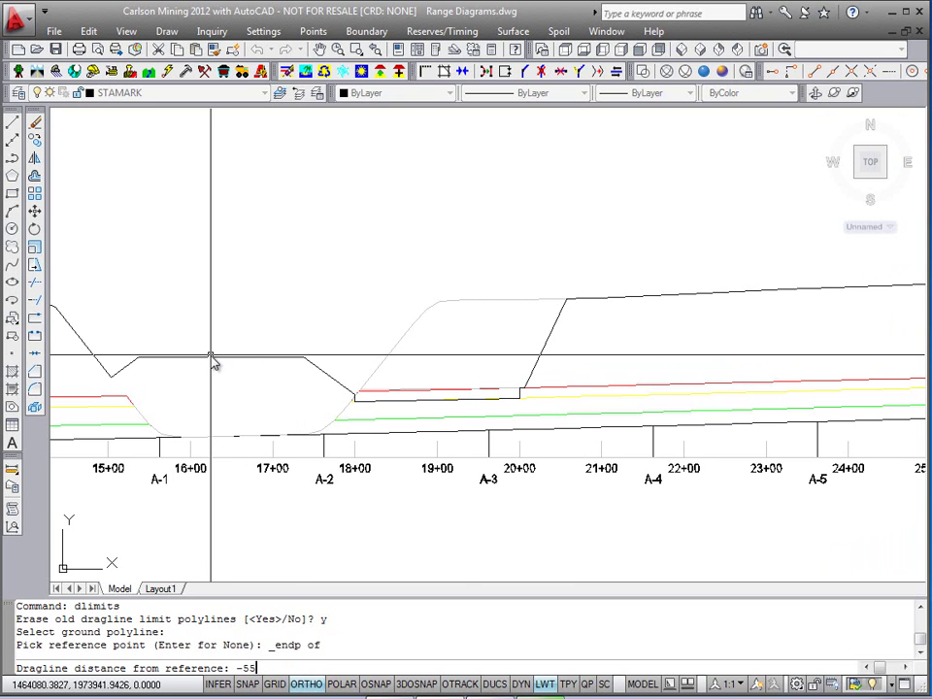
pyautogui.press('Return')
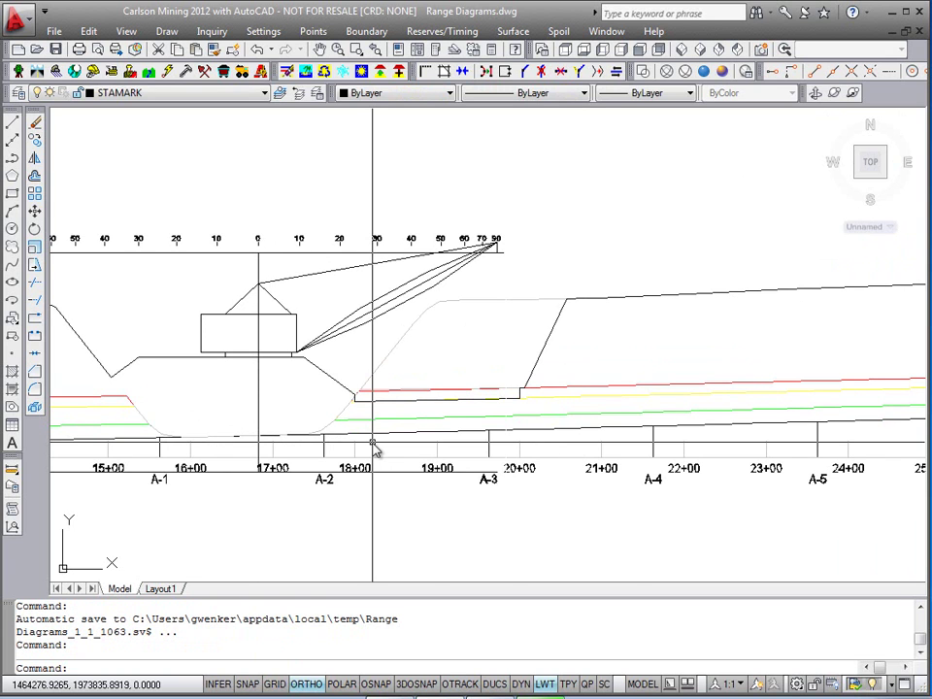
# Start Cut & Place for spoil removal with a left highwall angle of 36, sequence number 3 and spoil placed by top of pile.
pyautogui.click(502, 37)
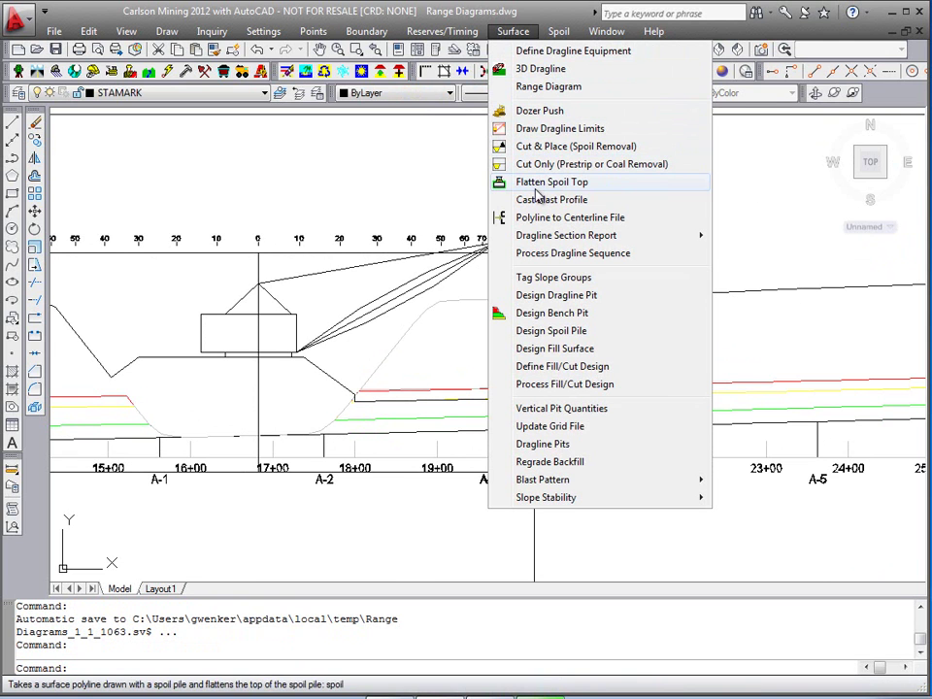
pyautogui.click(574, 147)
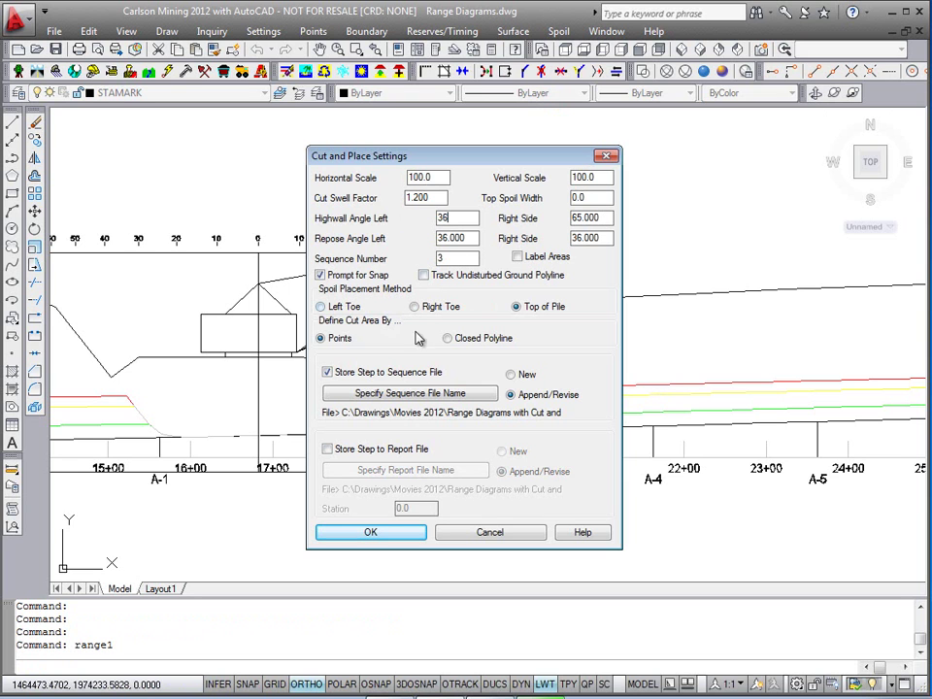
pyautogui.click(389, 535)
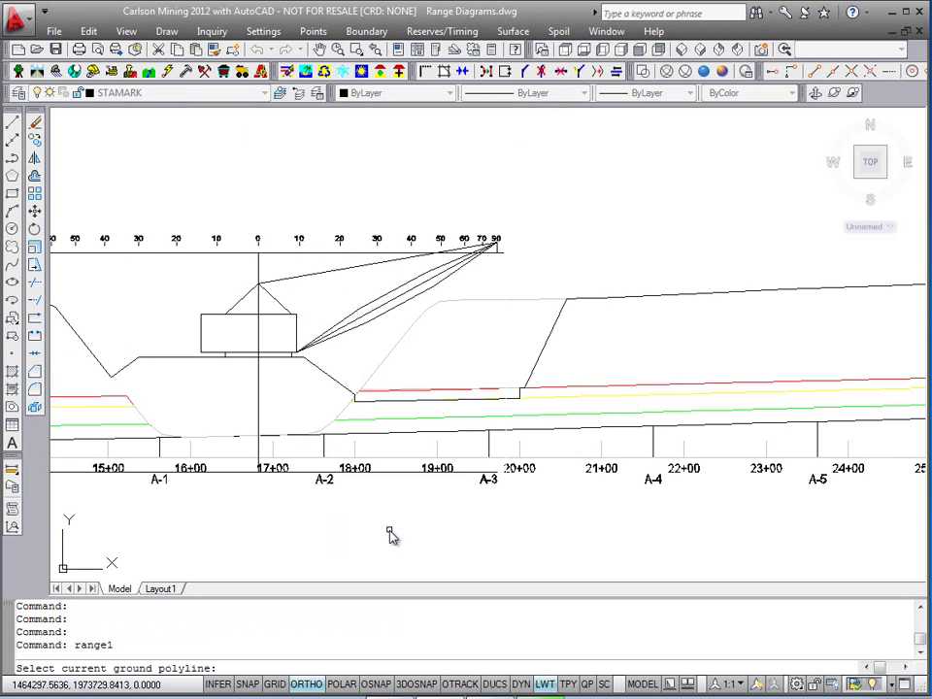
# Use the current spoil surface as ground polyline, keep the default centerline reference, and name the green bottom strata polyline toc2.
pyautogui.click(331, 384)
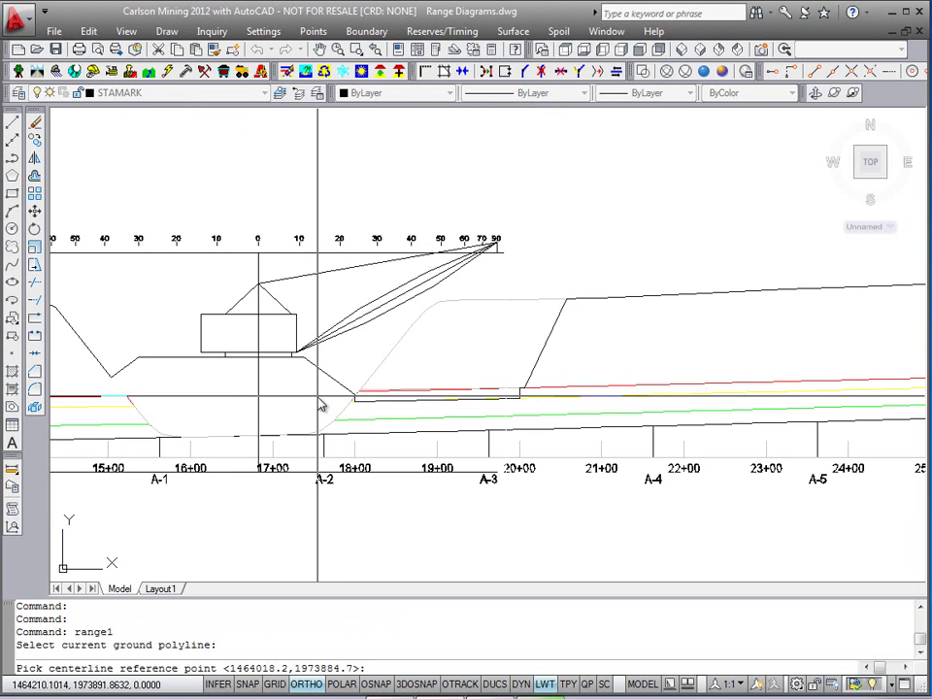
pyautogui.click(317, 398)
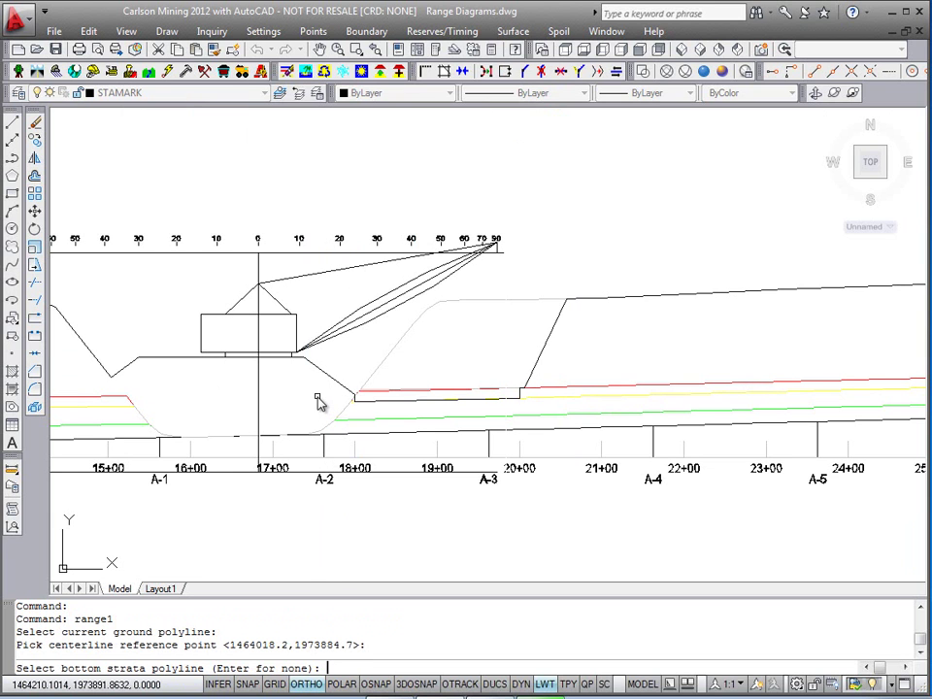
pyautogui.click(408, 420)
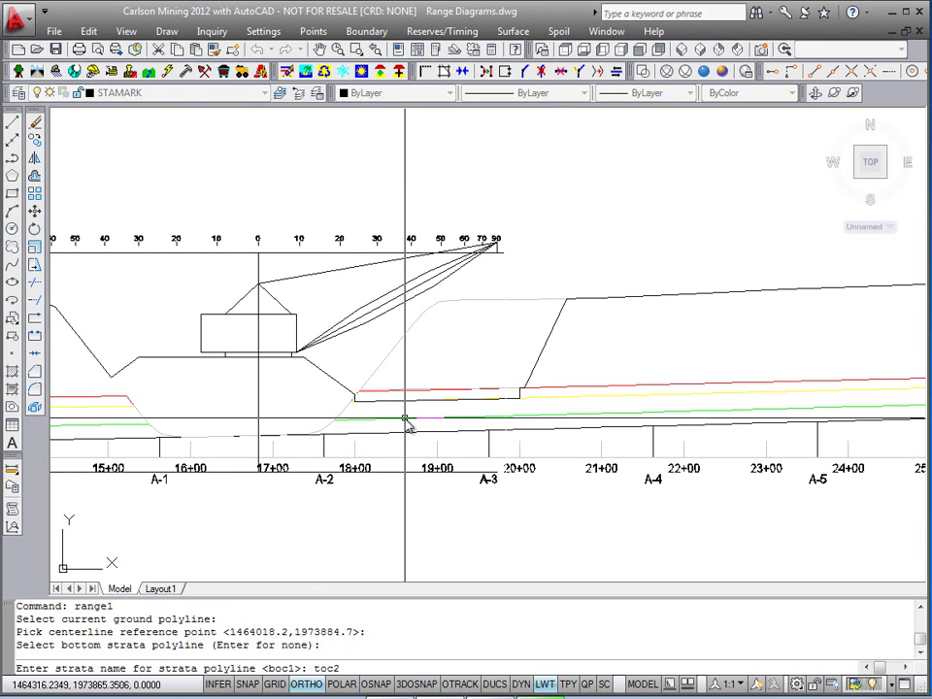
pyautogui.press('Return')
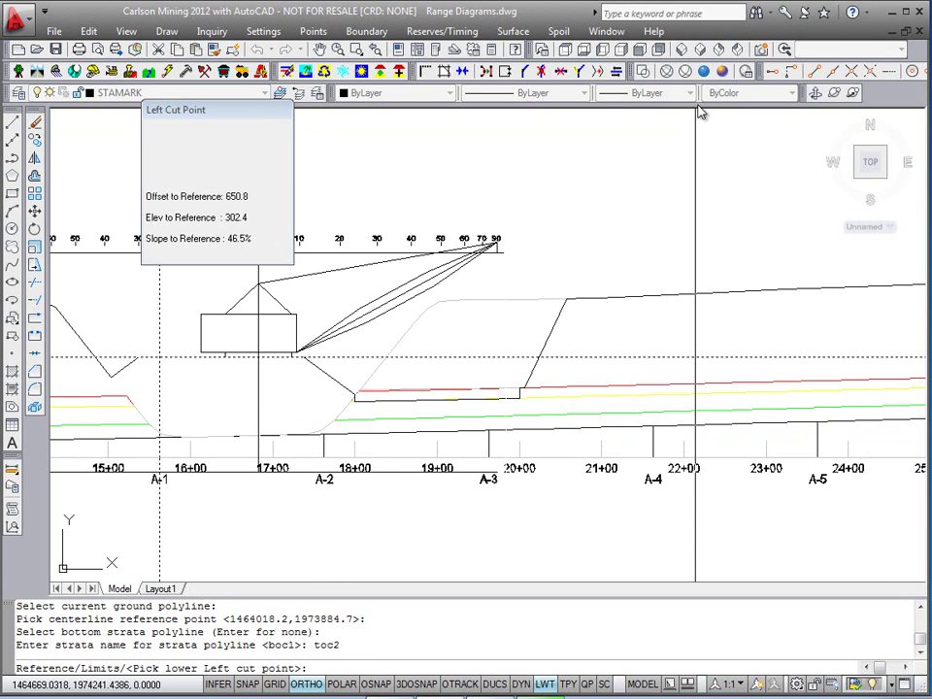
# Set the left cut point at the green line's pit-side endpoint and the right cut point at offset 200.
pyautogui.click(608, 54)
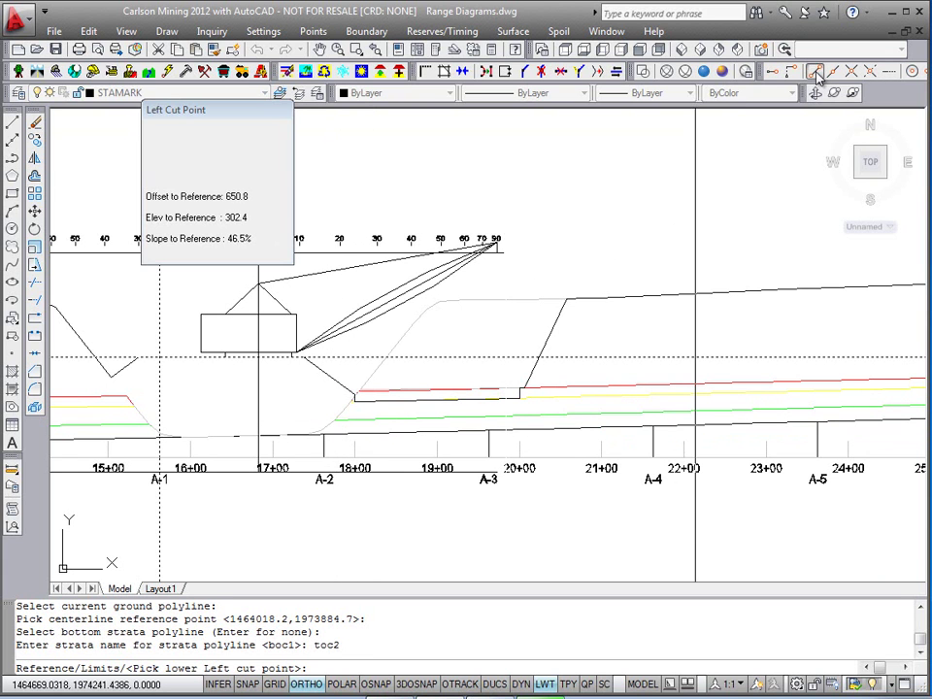
pyautogui.click(333, 423)
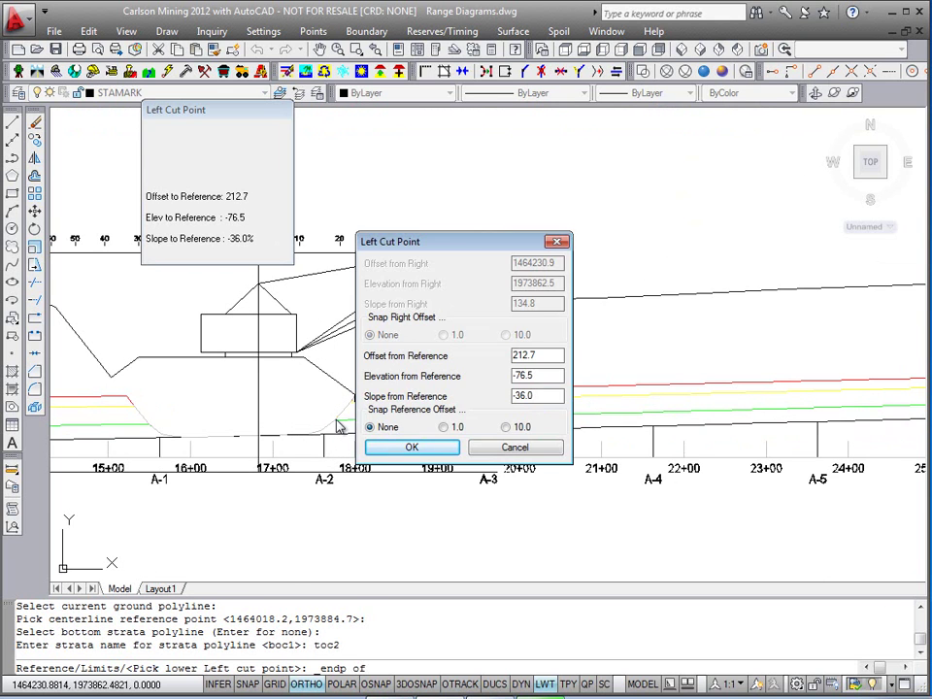
pyautogui.click(412, 447)
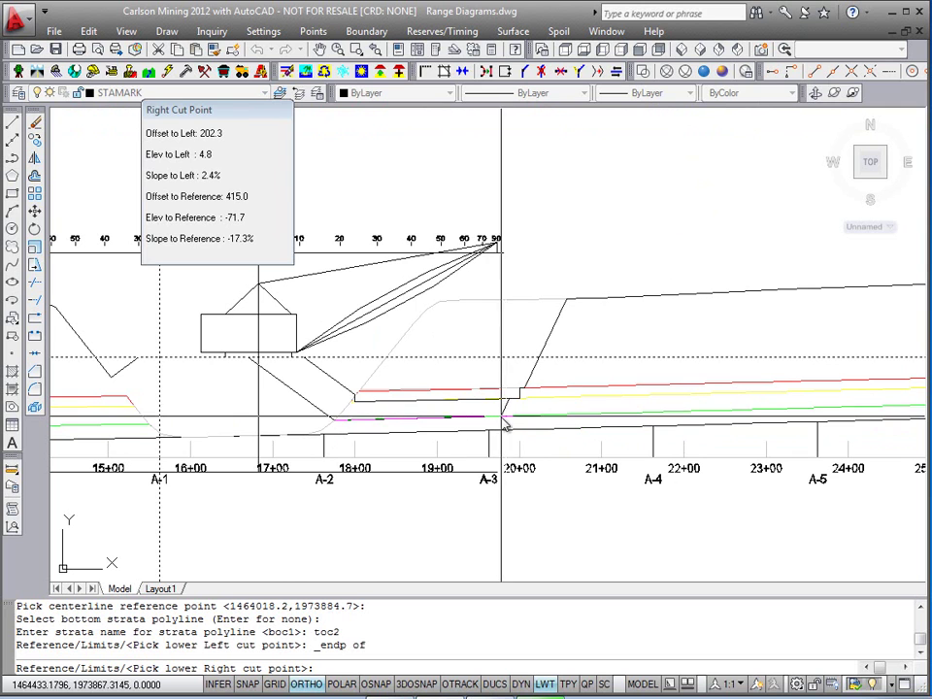
pyautogui.click(498, 423)
pyautogui.write('200')
pyautogui.click(412, 446)
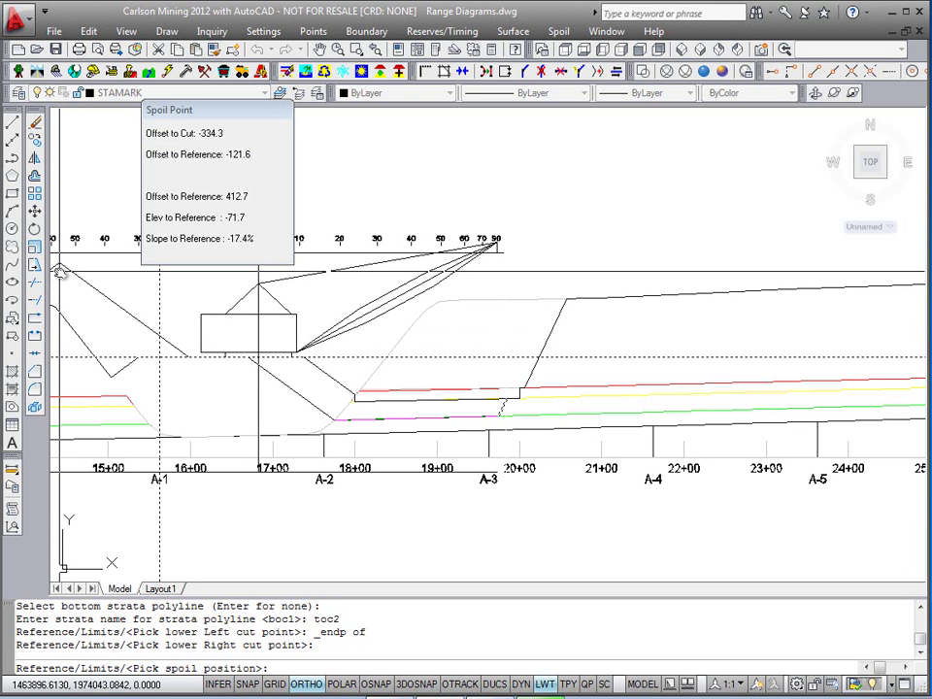
# Place the spoil pile peak left of the dragline at offset -334.3 from the cut and complete the cut without adjusting control points.
pyautogui.click(58, 271)
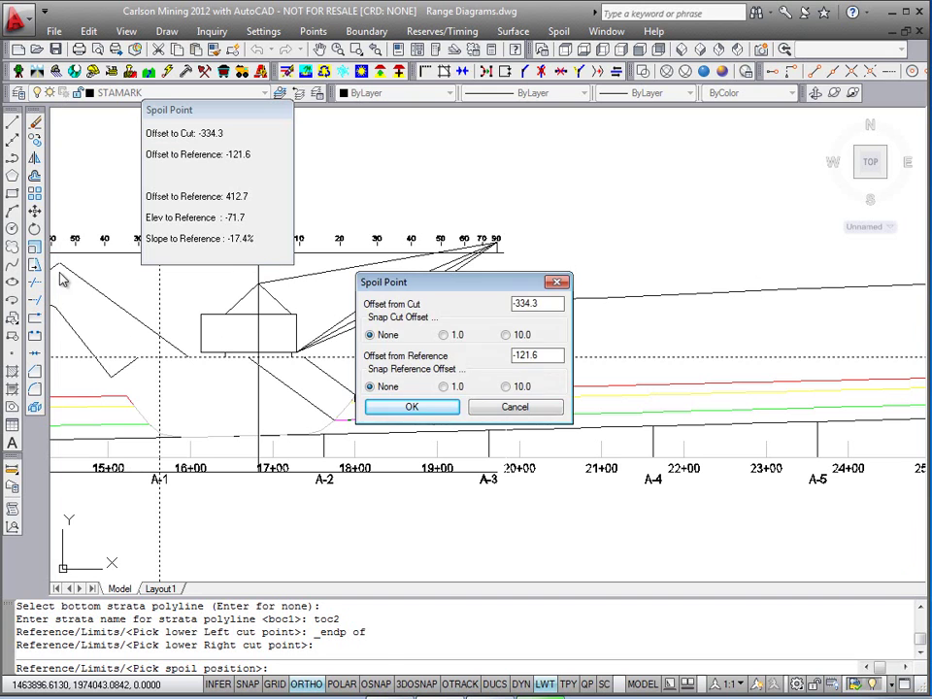
pyautogui.click(384, 408)
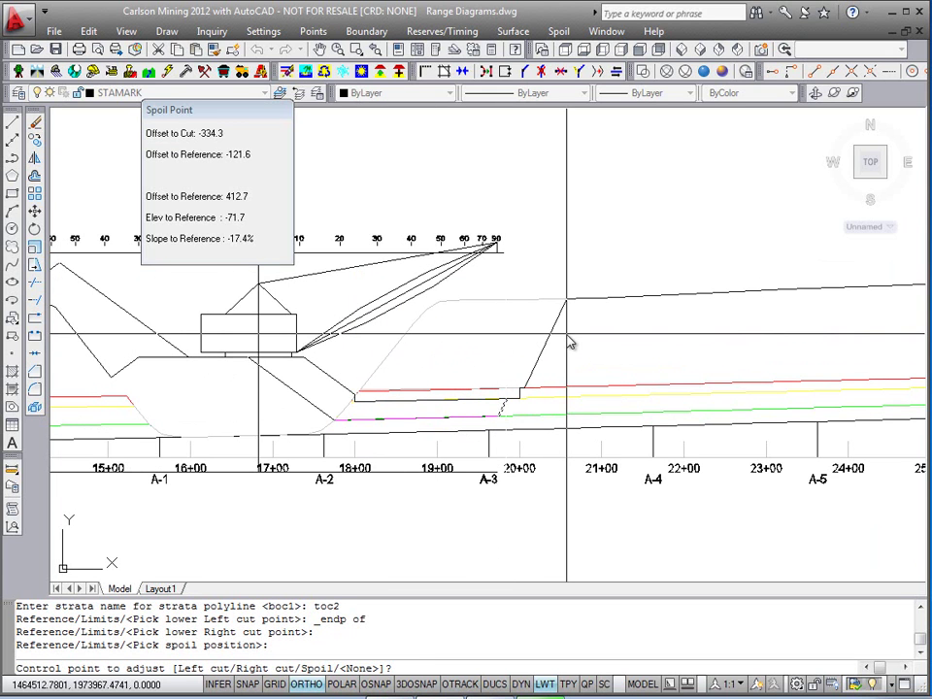
pyautogui.press('Return')
pyautogui.moveTo(525, 307); pyautogui.dragTo(647, 134)
pyautogui.moveTo(543, 131); pyautogui.dragTo(526, 112)
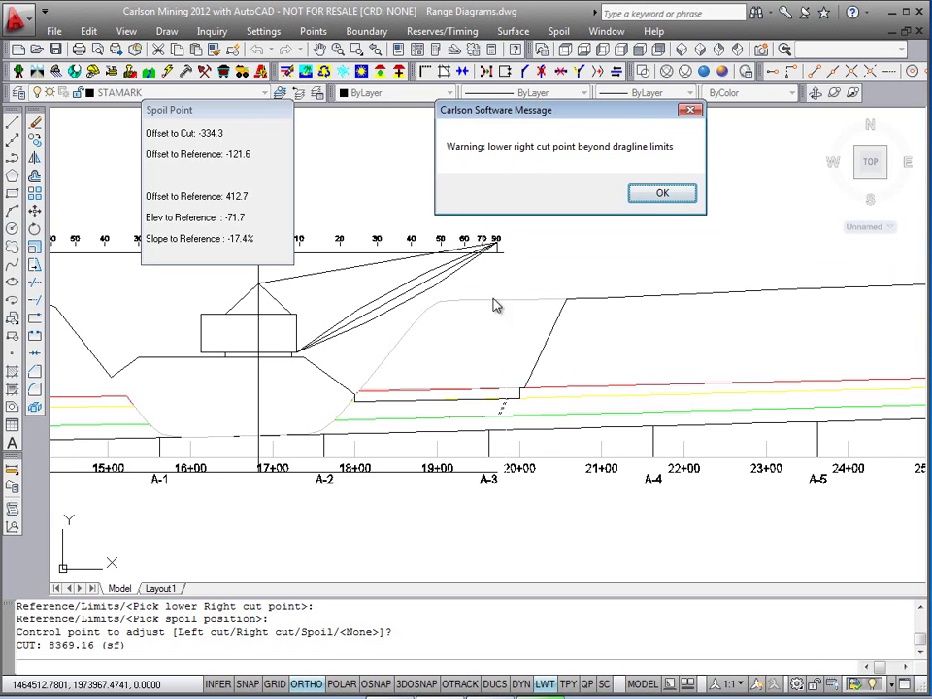
pyautogui.click(655, 194)
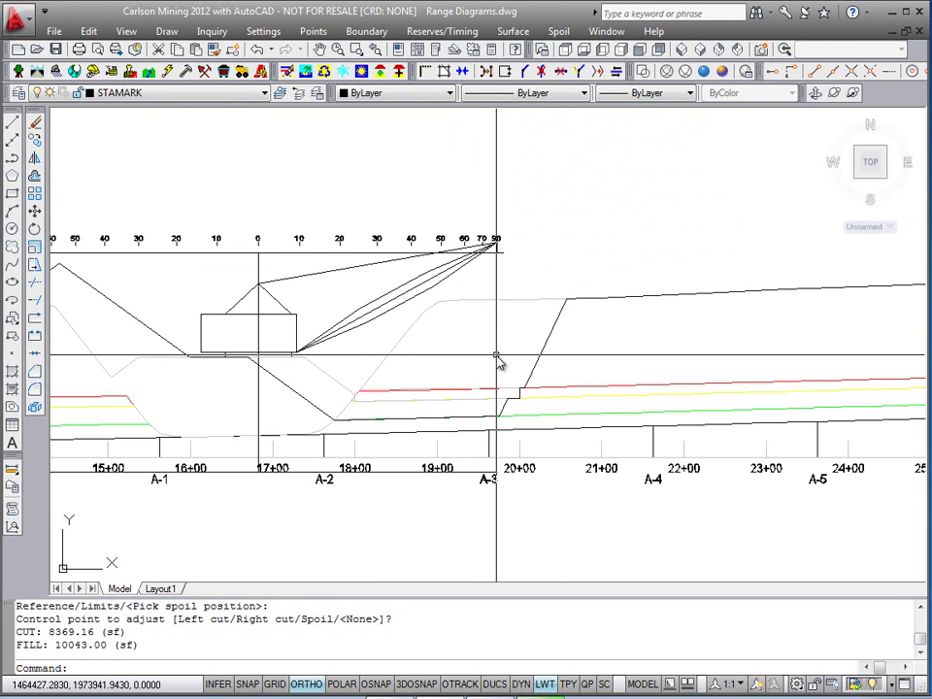
# Start a coal cut with 89-degree highwalls on the current grade polyline, keeping the default reference and naming the lowest strata polyline boc2.
pyautogui.click(513, 31)
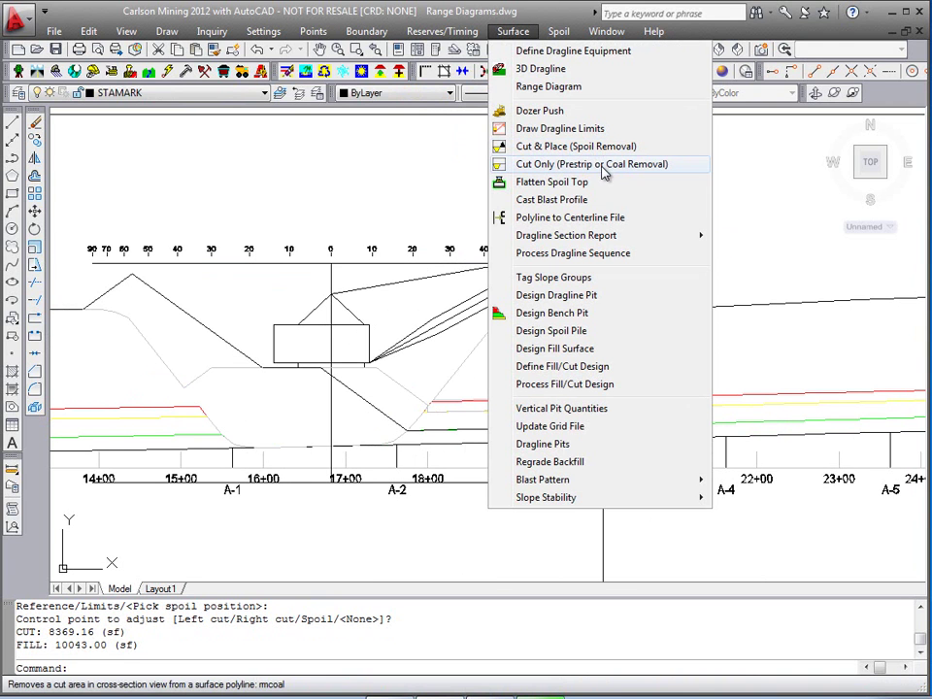
pyautogui.click(603, 170)
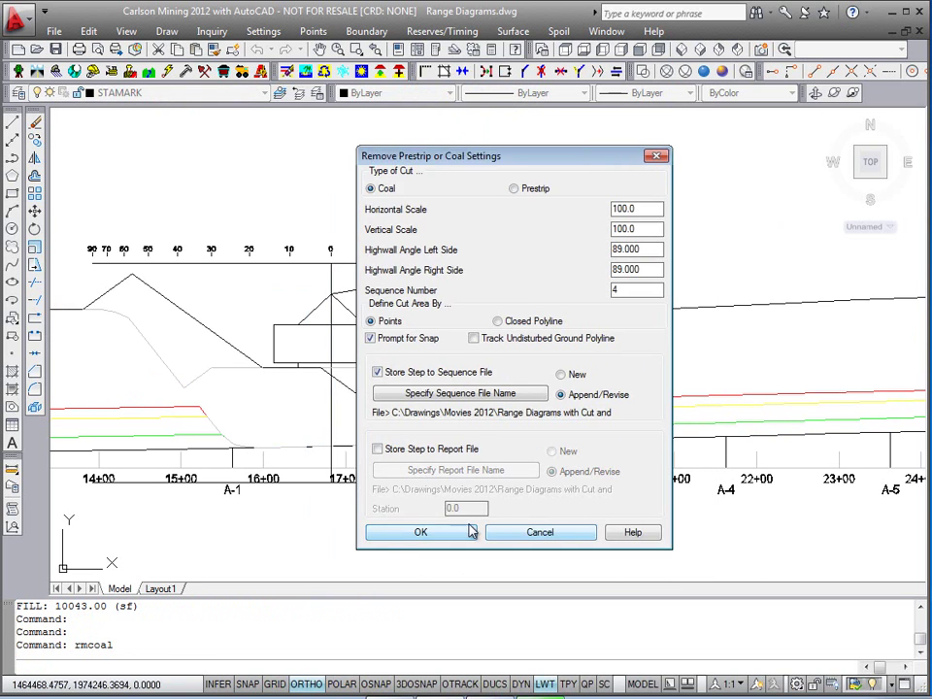
pyautogui.click(467, 529)
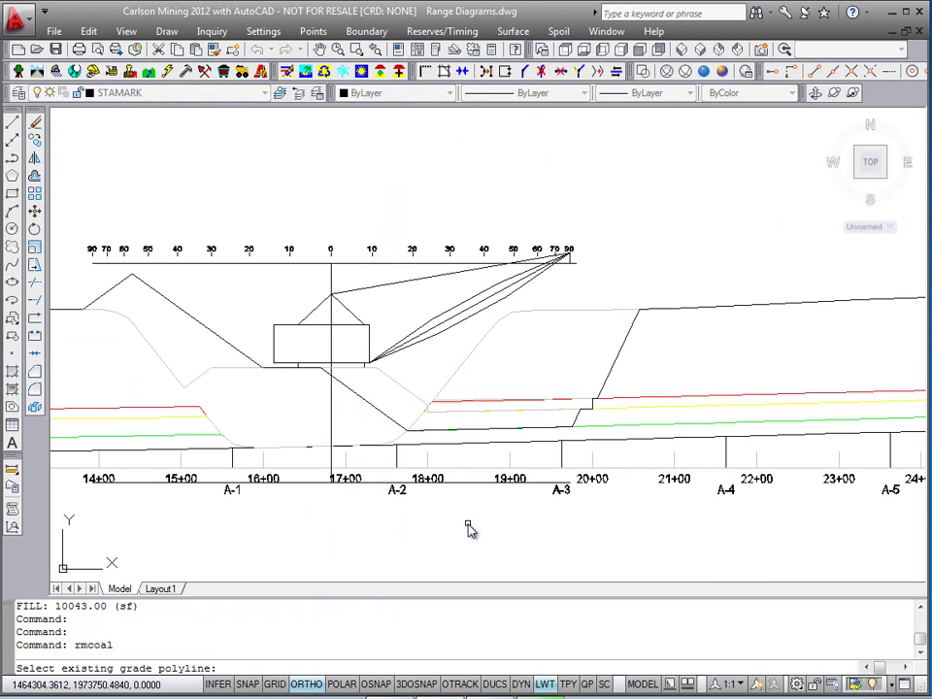
pyautogui.click(613, 374)
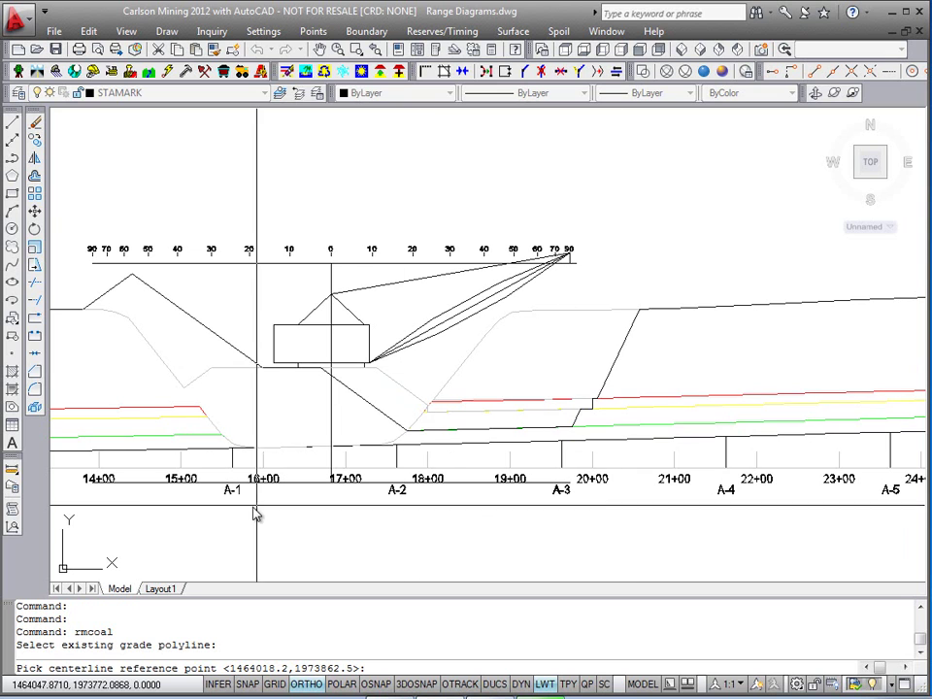
pyautogui.press('Return')
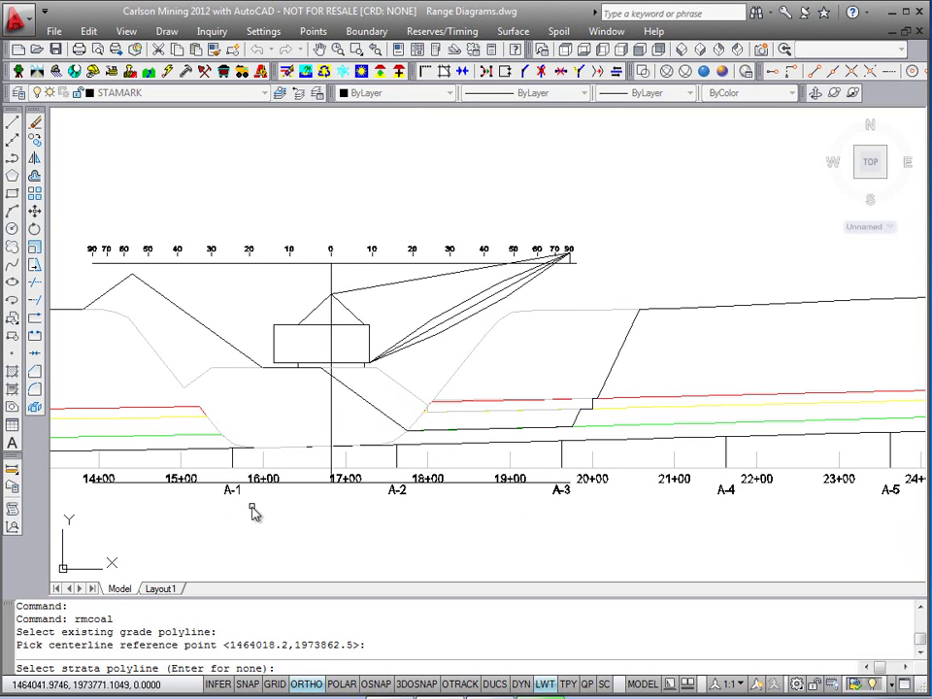
pyautogui.click(589, 445)
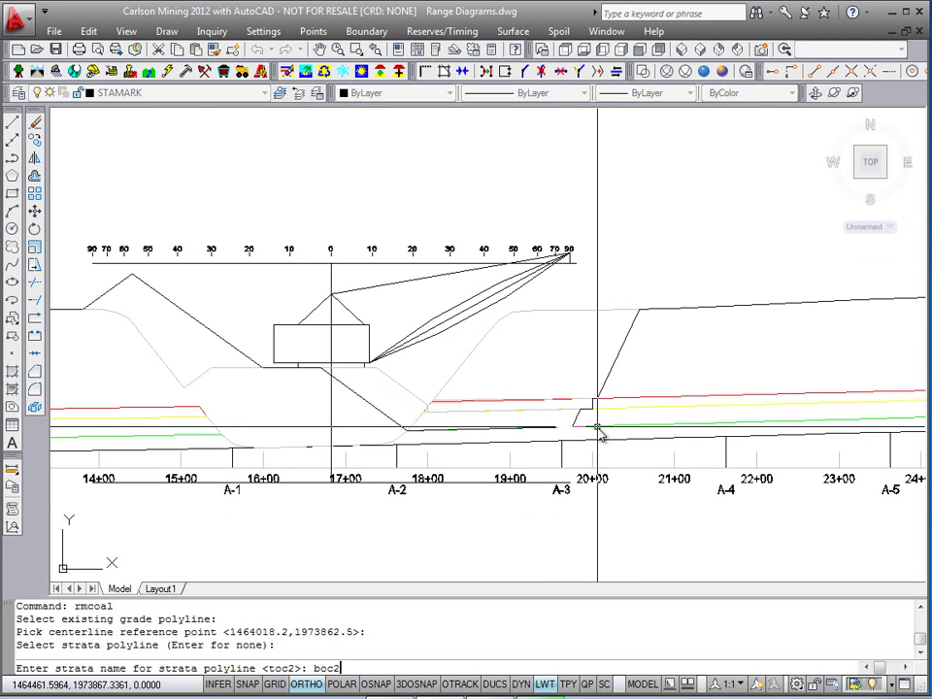
pyautogui.press('Return')
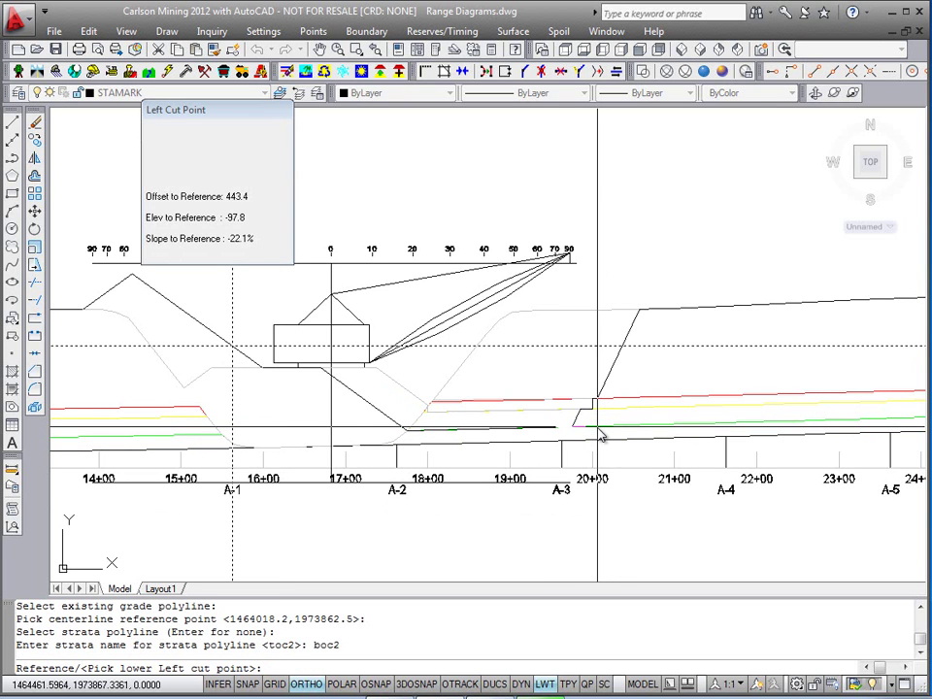
# Place the left cut point on the lowest strata line just left of A-2, and snap the right cut point to the A-3 intersection.
pyautogui.click(391, 453)
pyautogui.click(409, 446)
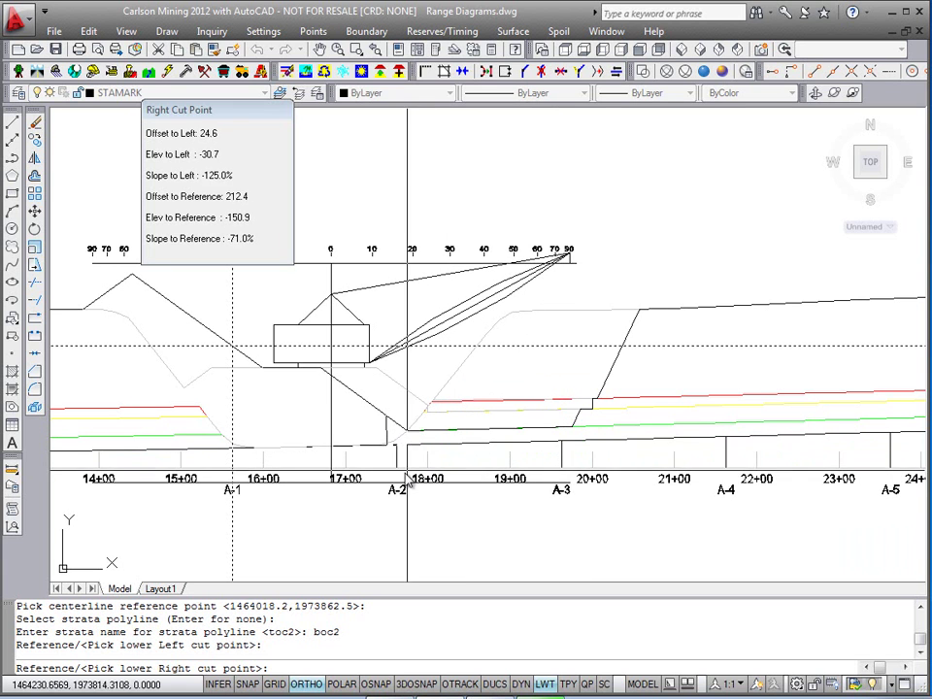
pyautogui.click(851, 74)
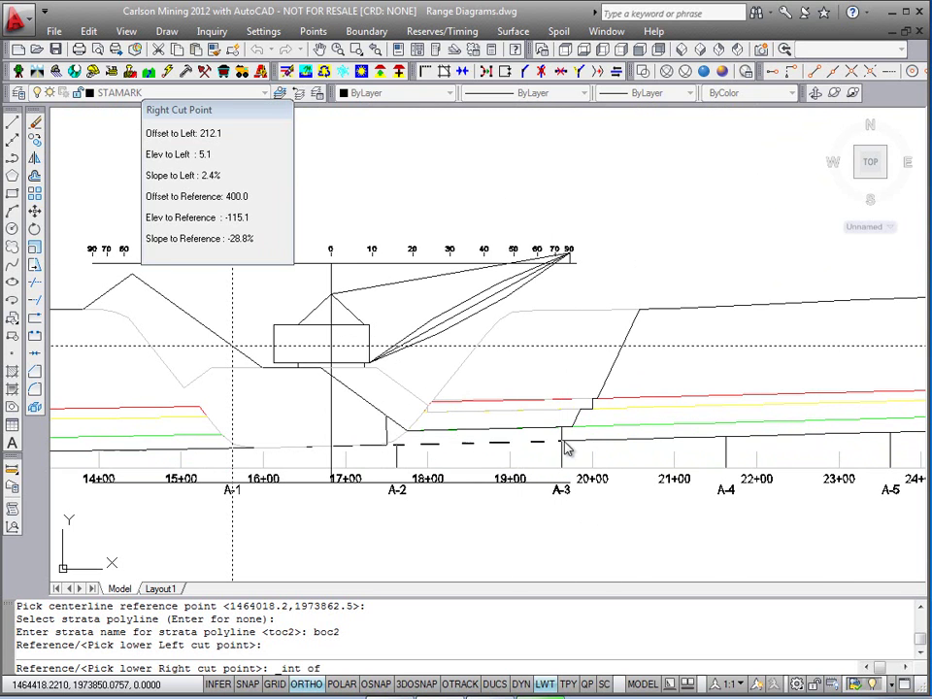
pyautogui.click(562, 443)
pyautogui.click(415, 447)
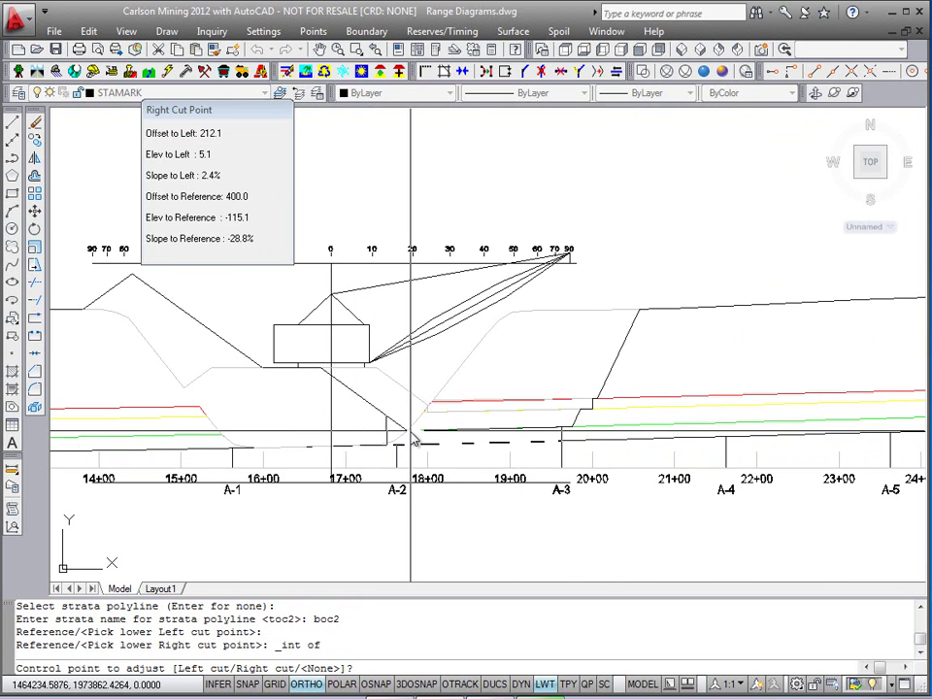
# Adjust the left cut point to the intersection of the A-2 line with the lowest strata line and complete the coal cut.
pyautogui.write('l')
pyautogui.press('Return')
pyautogui.click(851, 73)
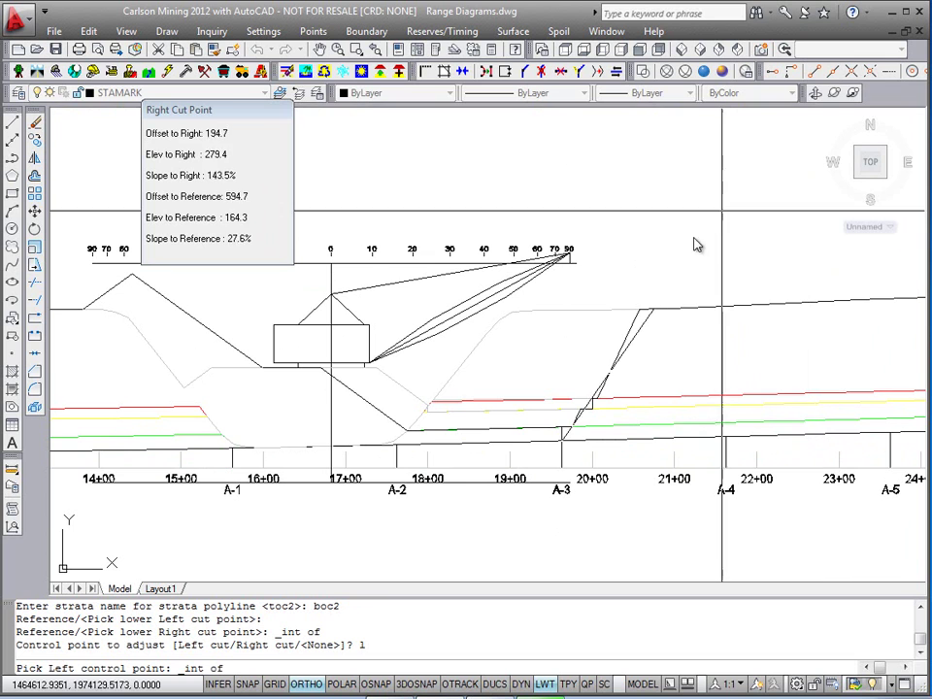
pyautogui.click(396, 446)
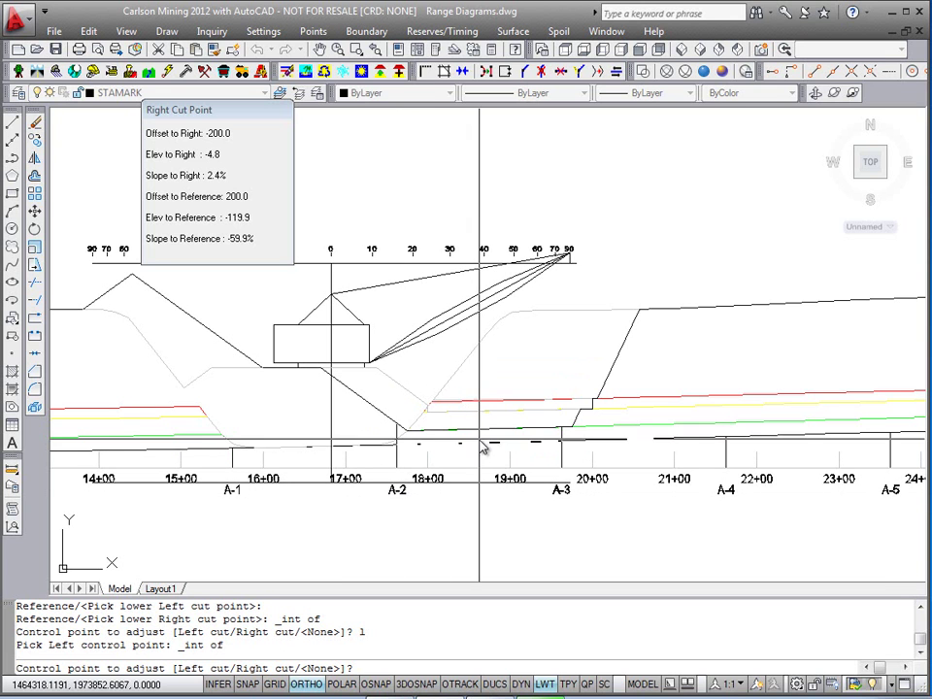
pyautogui.press('Return')
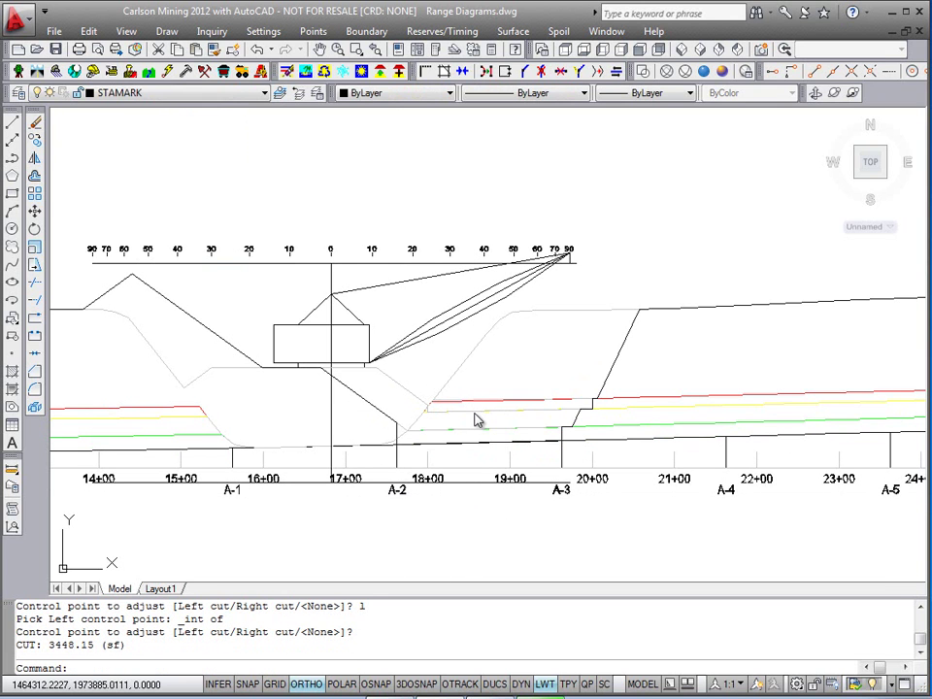
# Set the lineweight of the final pit and spoil surface polyline to 0.30 mm and deselect it.
pyautogui.moveTo(548, 399); pyautogui.dragTo(582, 384, button='middle')
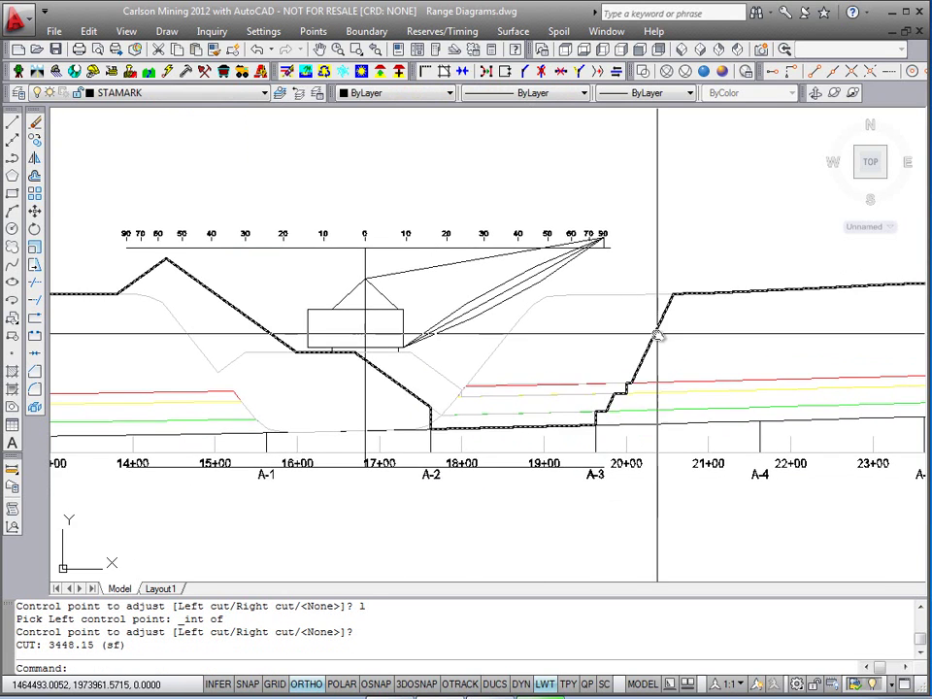
pyautogui.click(653, 336)
pyautogui.click(647, 92)
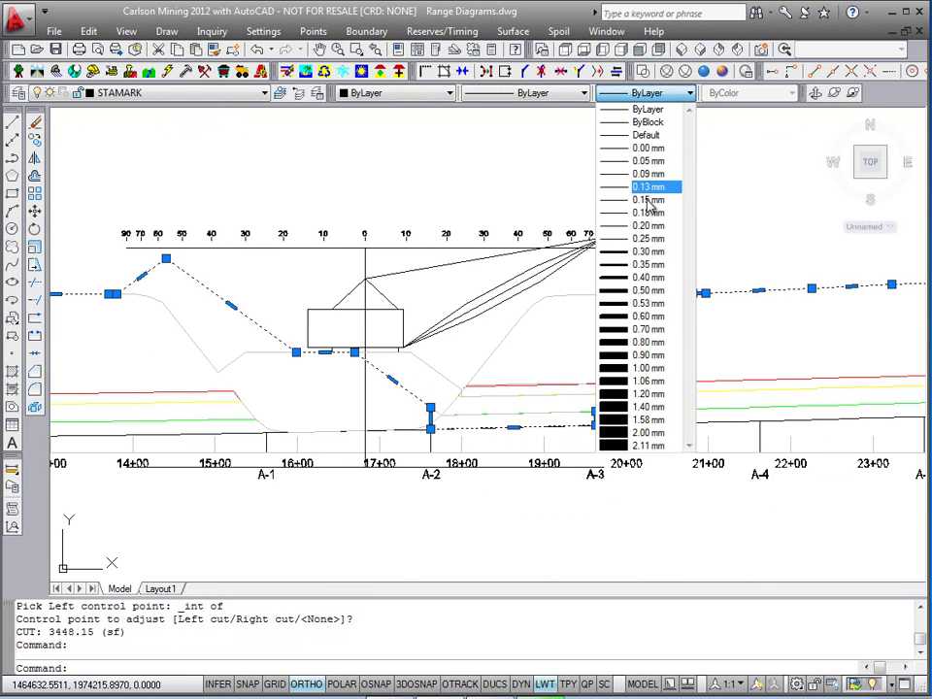
pyautogui.click(648, 253)
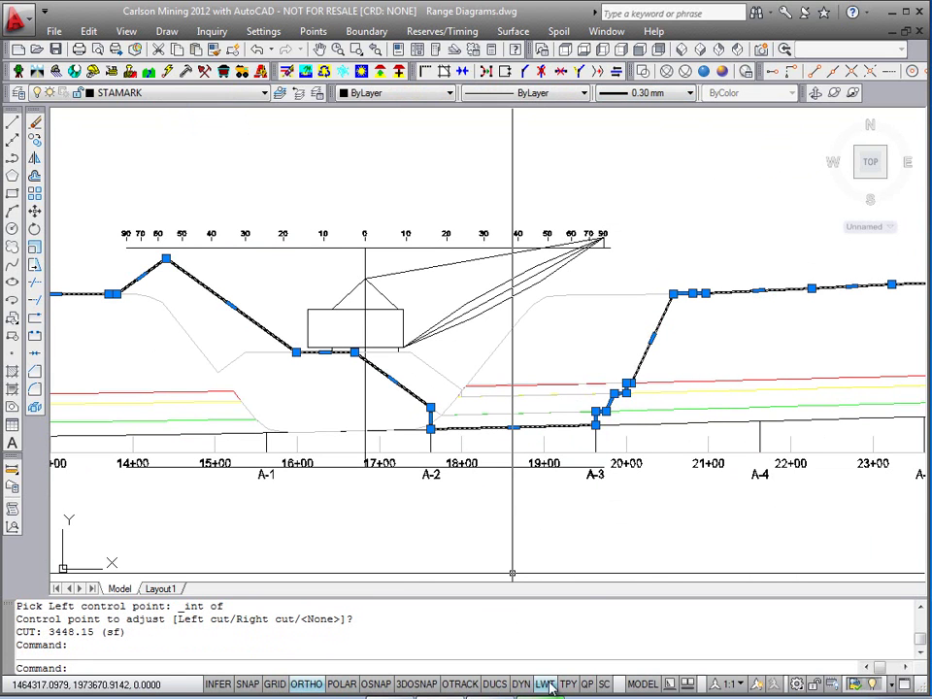
pyautogui.press('Escape')
pyautogui.press('Escape')
# Start writing a centerline file from a polyline, naming it centerline and replacing the existing file.
pyautogui.scroll(-3, 687, 521)
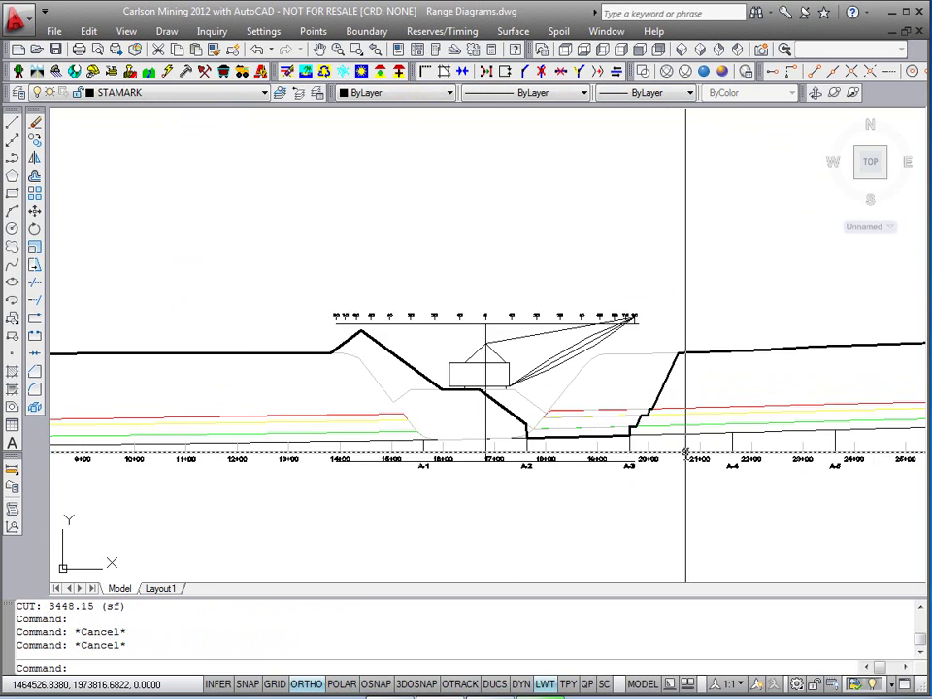
pyautogui.moveTo(583, 451); pyautogui.dragTo(564, 451, button='middle')
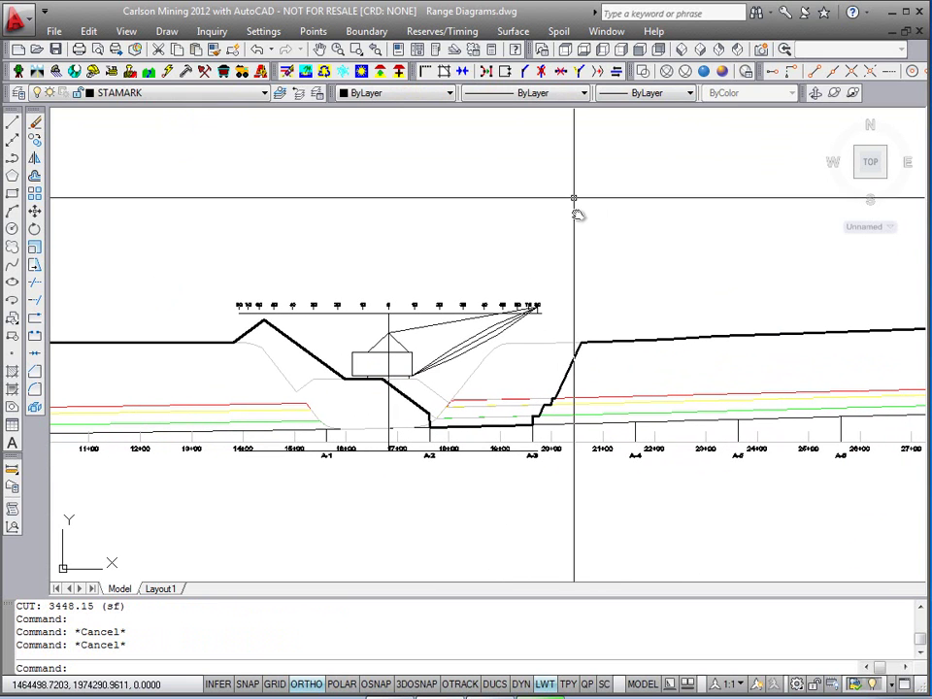
pyautogui.click(511, 32)
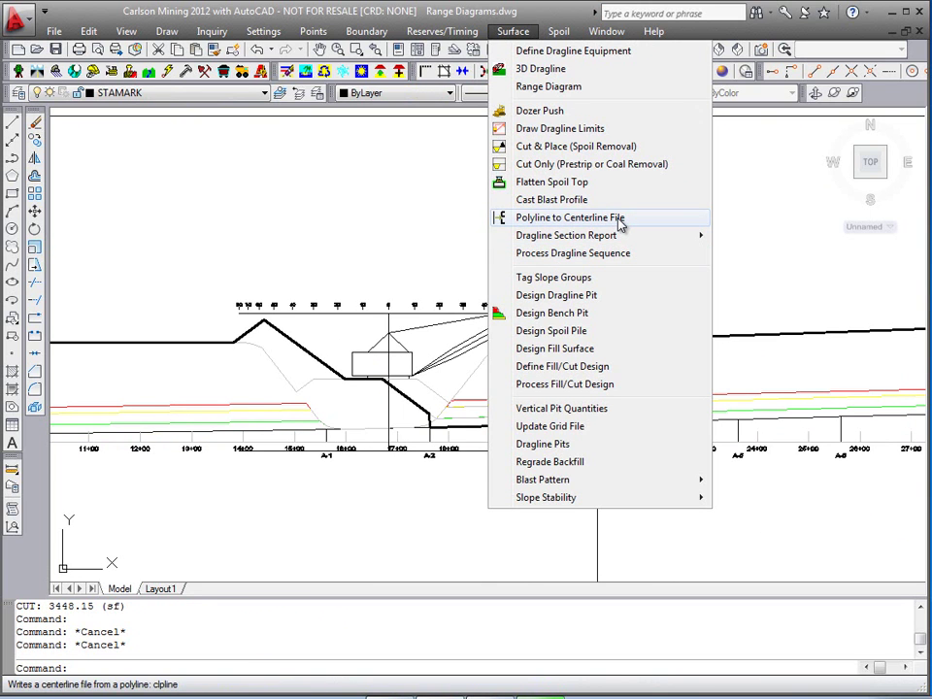
pyautogui.click(563, 219)
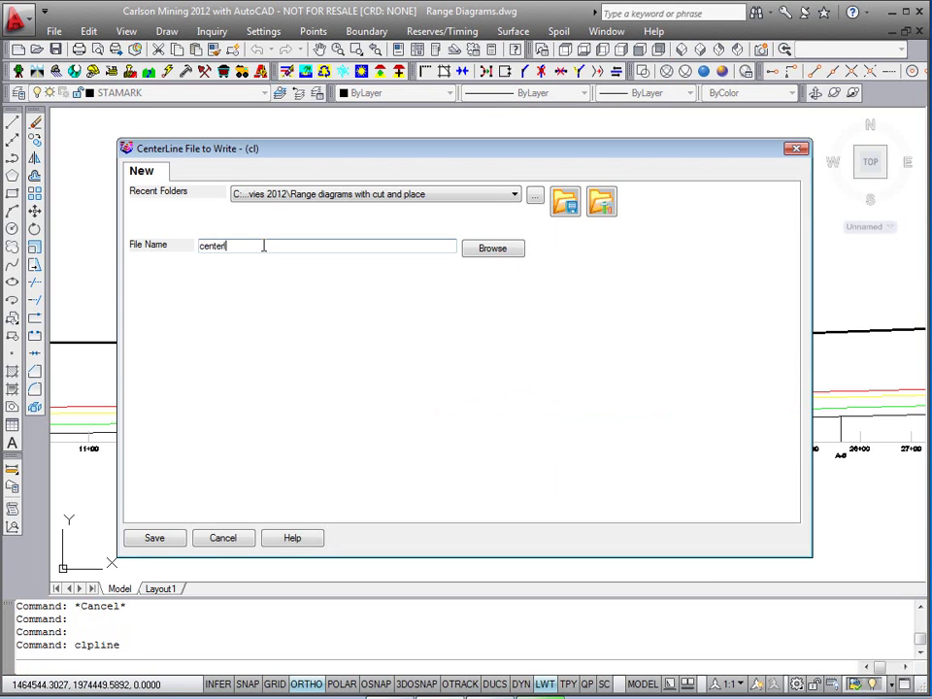
pyautogui.press('Return')
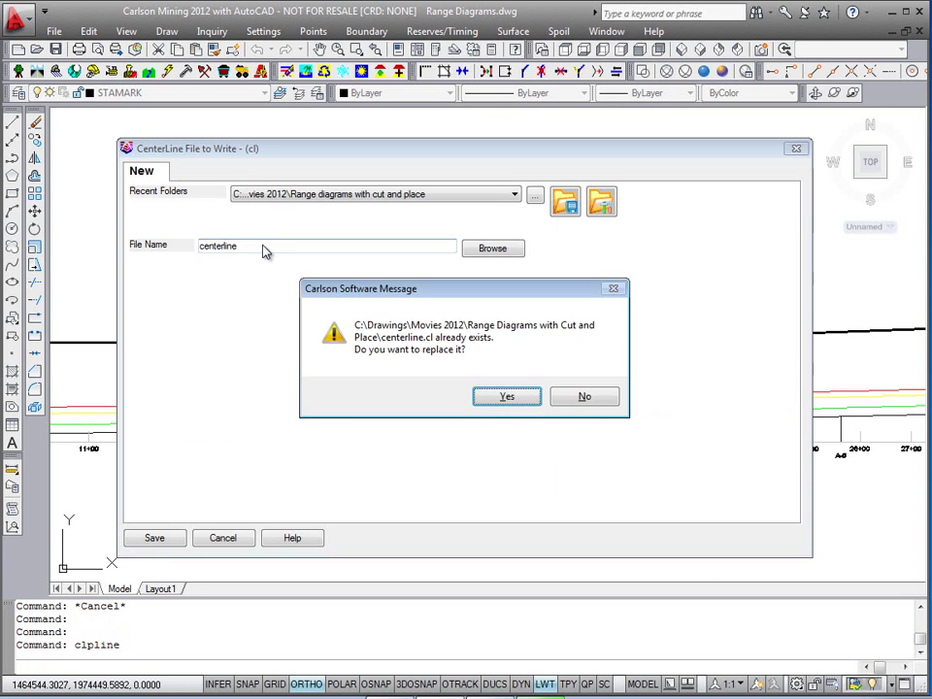
pyautogui.click(507, 403)
# Pick the lengthwise polyline along the pit's southwest side on the contour map as the centerline, keeping beginning station 0+00.
pyautogui.scroll(-6, 401, 386)
pyautogui.moveTo(379, 405); pyautogui.dragTo(621, 380, button='middle')
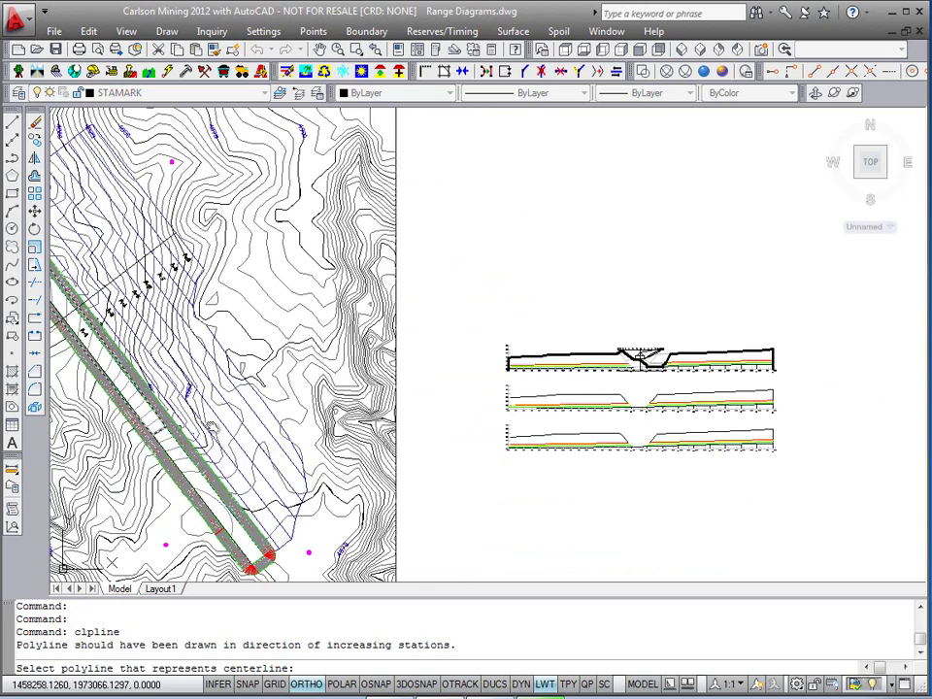
pyautogui.moveTo(167, 400); pyautogui.dragTo(325, 412, button='middle')
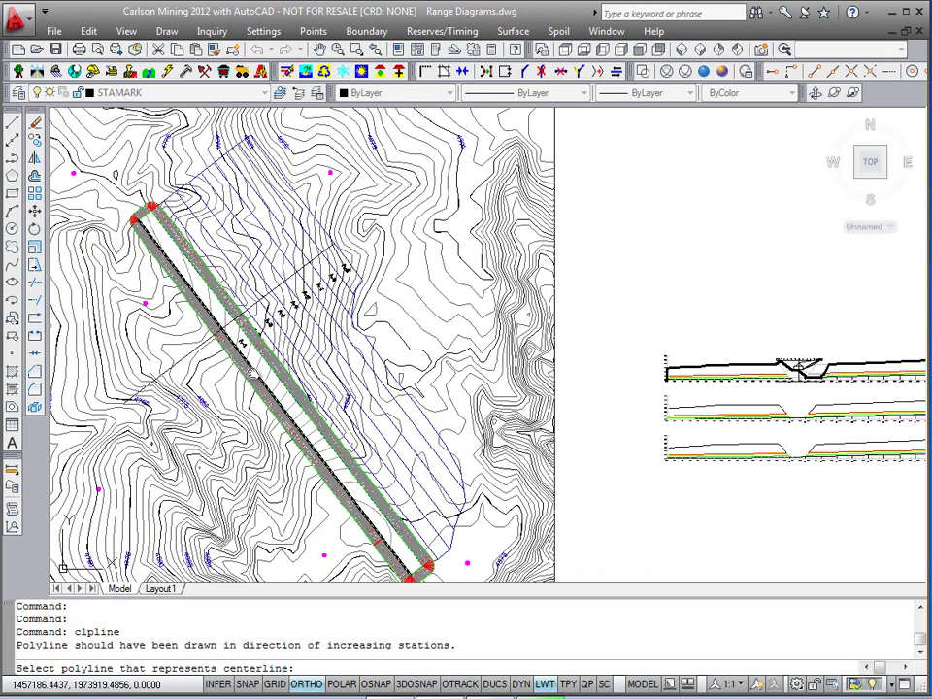
pyautogui.click(252, 374)
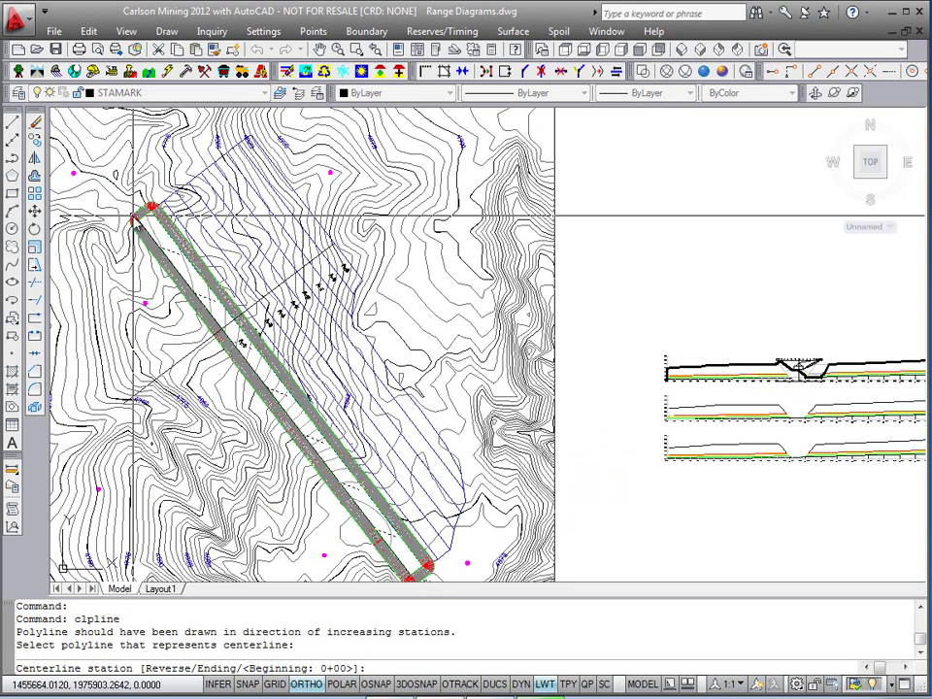
pyautogui.moveTo(385, 561); pyautogui.dragTo(387, 536, button='middle')
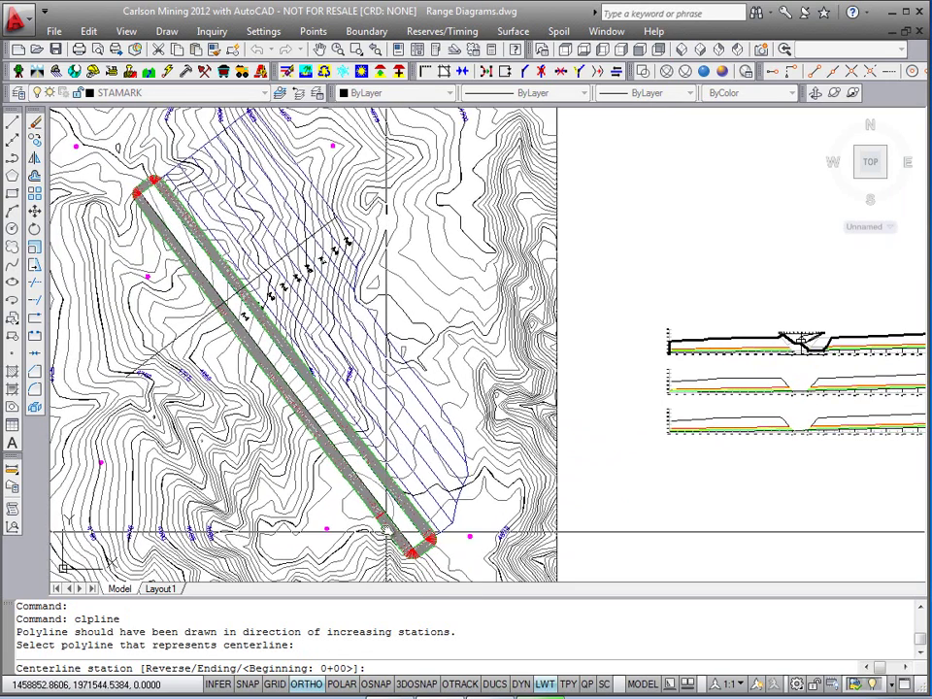
pyautogui.press('Return')
pyautogui.press('Return')
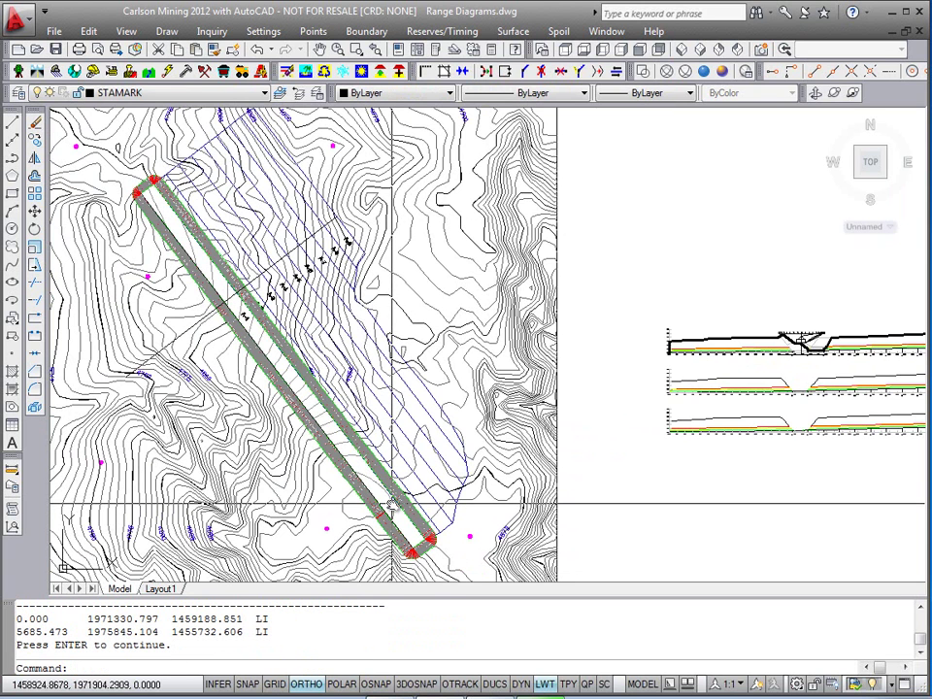
# Start processing the dragline sequence at multiple sections along the centerline, using Movie1.seq for the sequence steps and the saved centerline file.
pyautogui.click(513, 31)
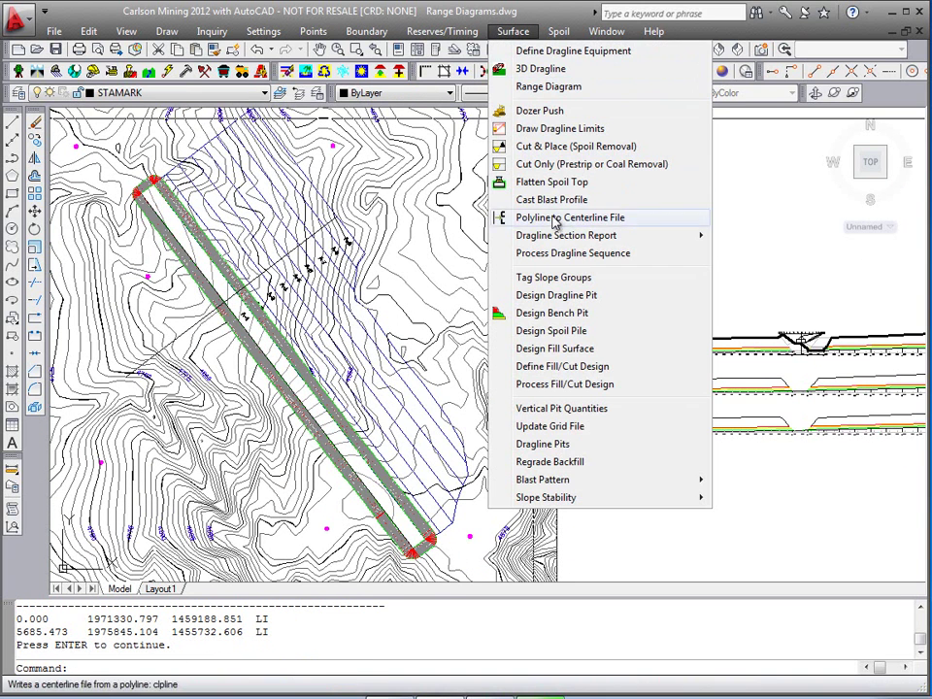
pyautogui.click(573, 253)
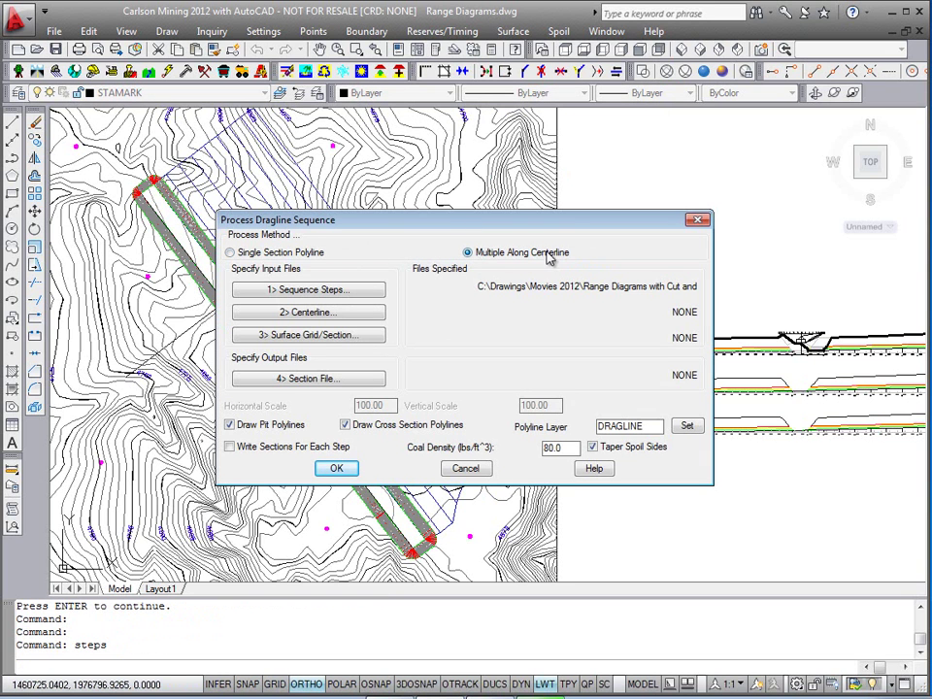
pyautogui.click(310, 290)
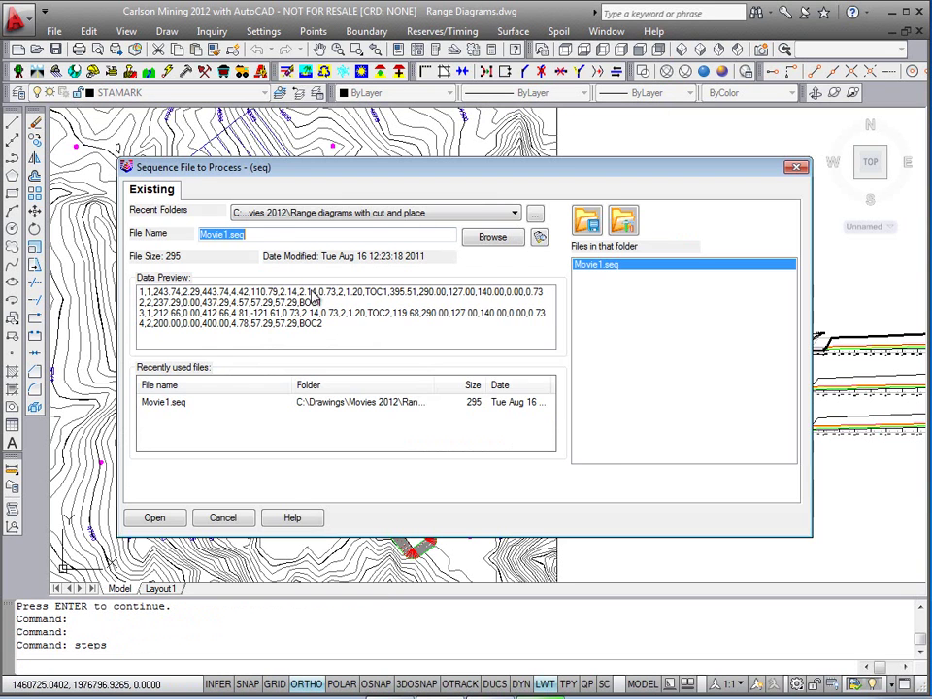
pyautogui.click(603, 270)
pyautogui.doubleClick(603, 270)
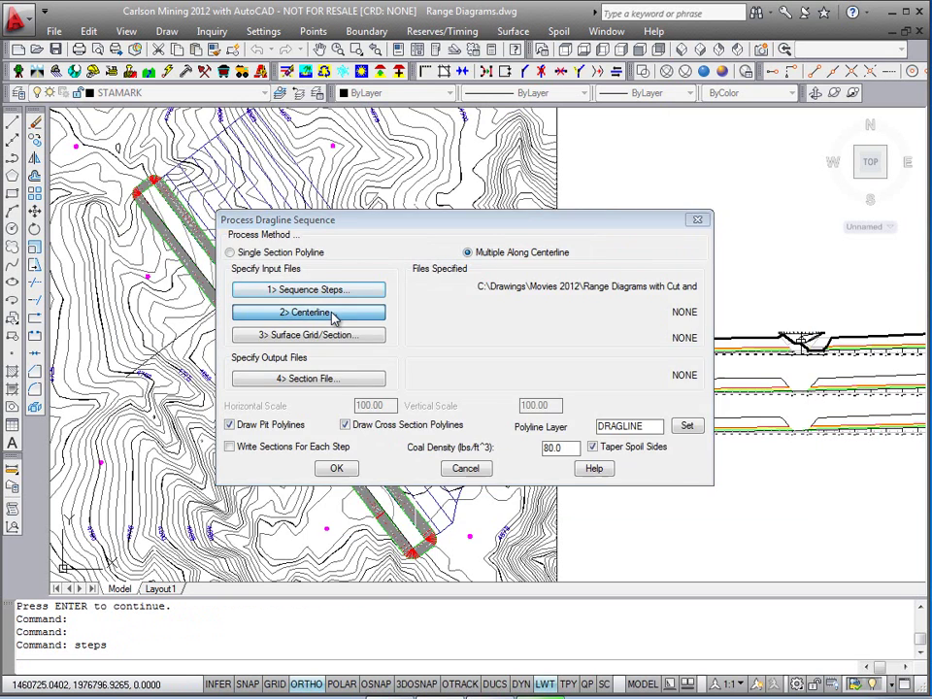
pyautogui.click(330, 316)
pyautogui.doubleClick(598, 245)
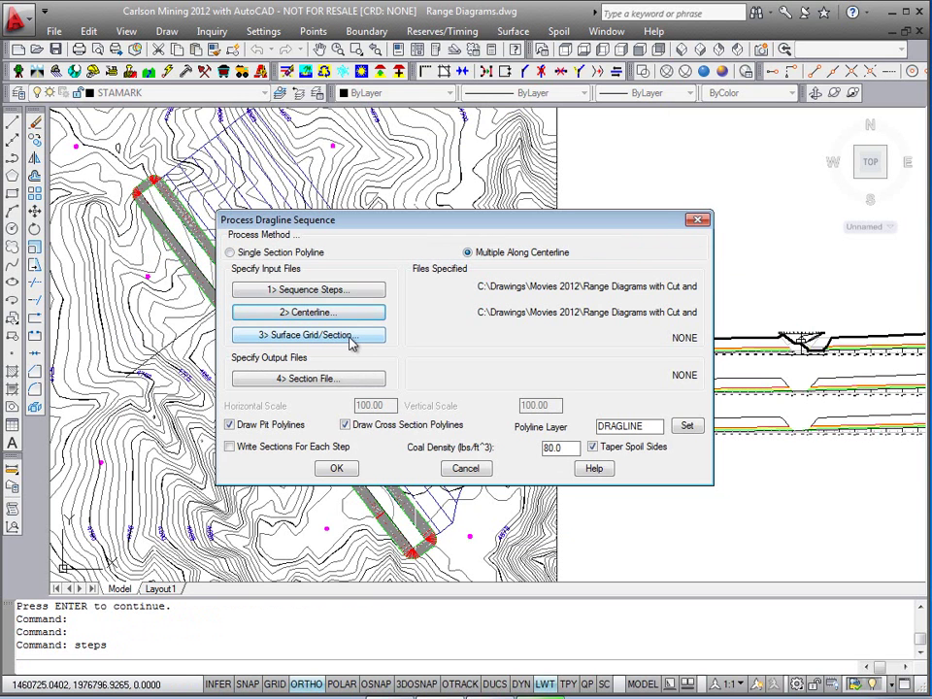
# Use Surface Topography with pit.grd as the surface, output sections to Range Diagrams.sct, turn off pit polylines and accept the settings.
pyautogui.click(352, 343)
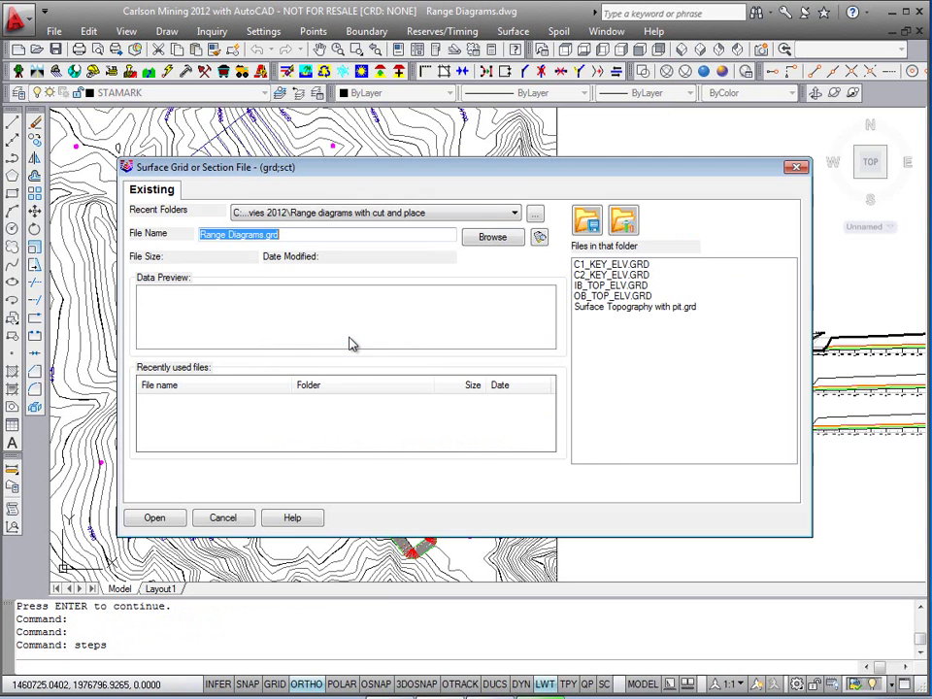
pyautogui.doubleClick(674, 309)
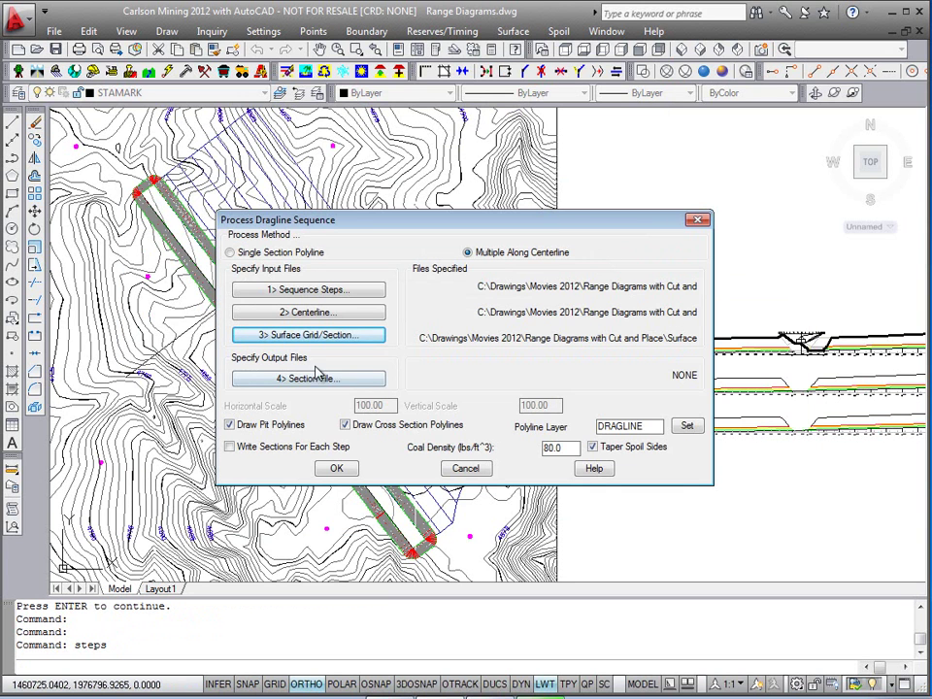
pyautogui.click(304, 385)
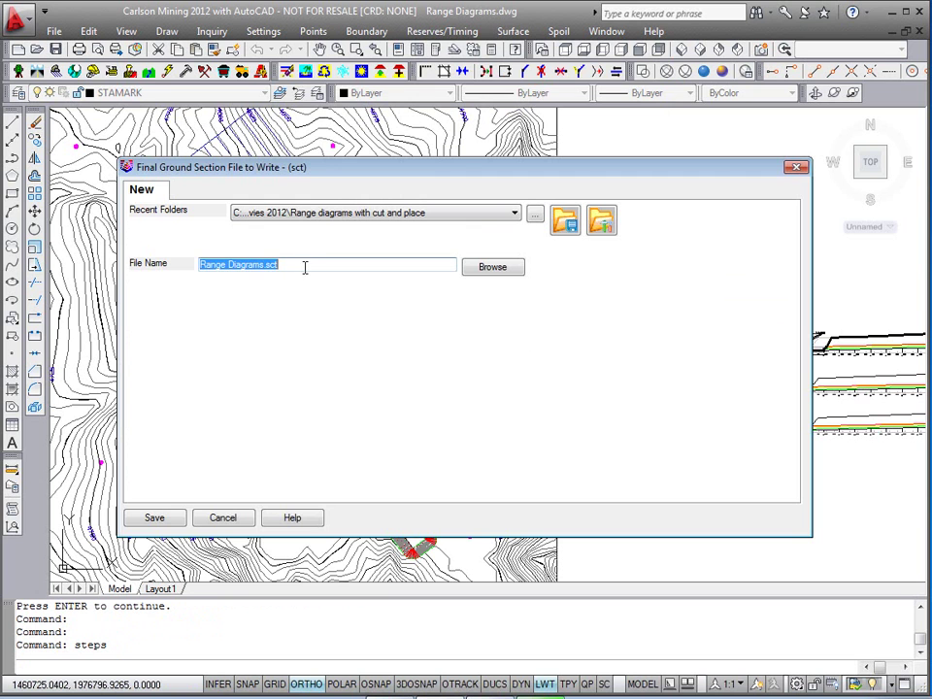
pyautogui.click(155, 518)
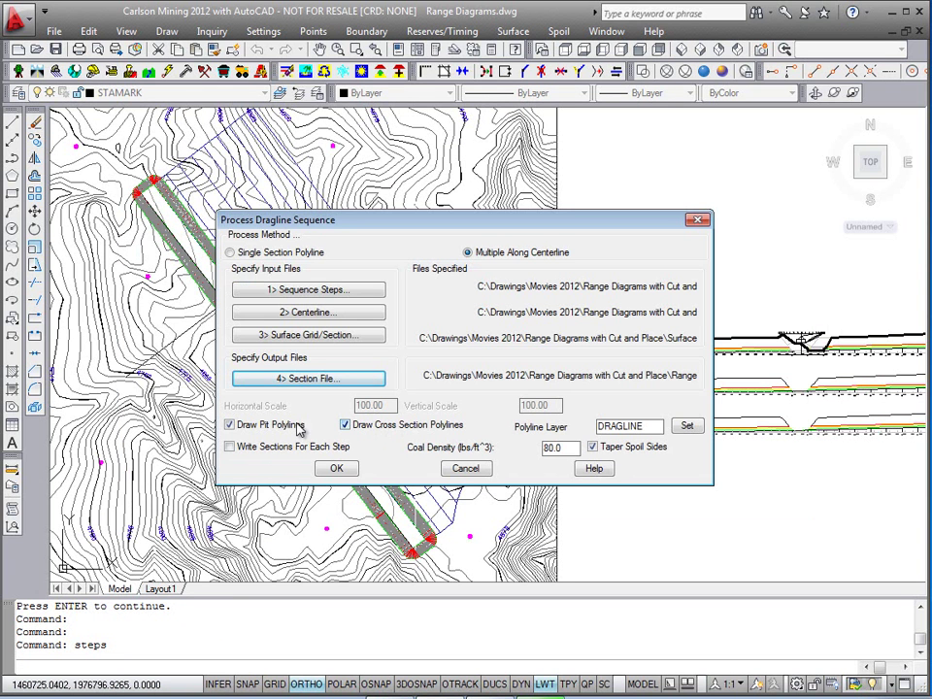
pyautogui.click(278, 427)
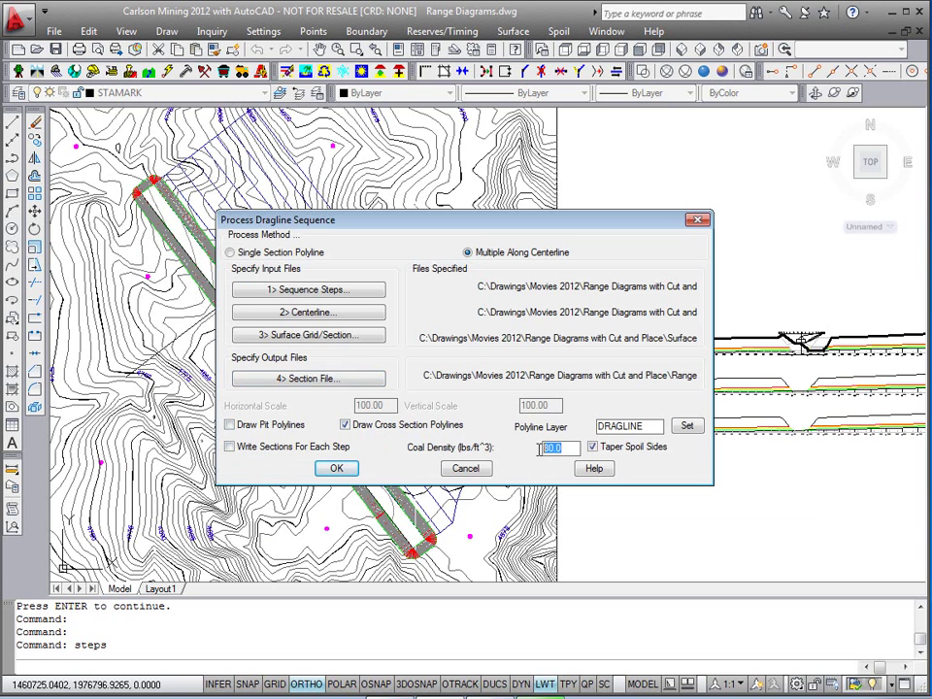
pyautogui.click(336, 469)
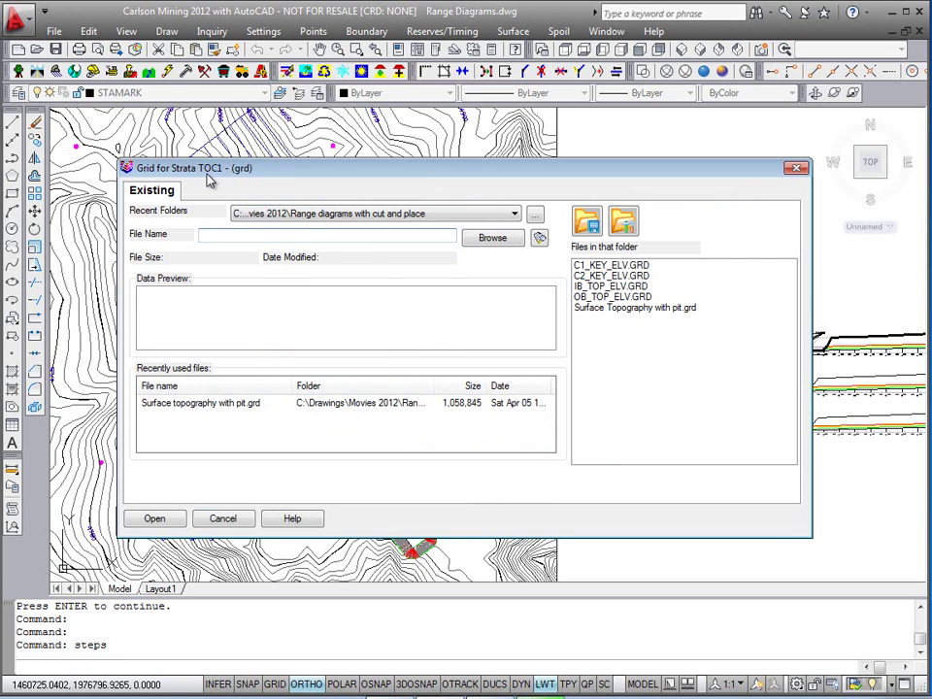
# Assign grids OB_TOP_ELV to TOC1, C1_KEY_ELV to BOC1, IB_TOP_ELV to TOC2 and C2_KEY_ELV to BOC2, keeping the 100.0 station interval and 2000.0 offset length.
pyautogui.doubleClick(622, 298)
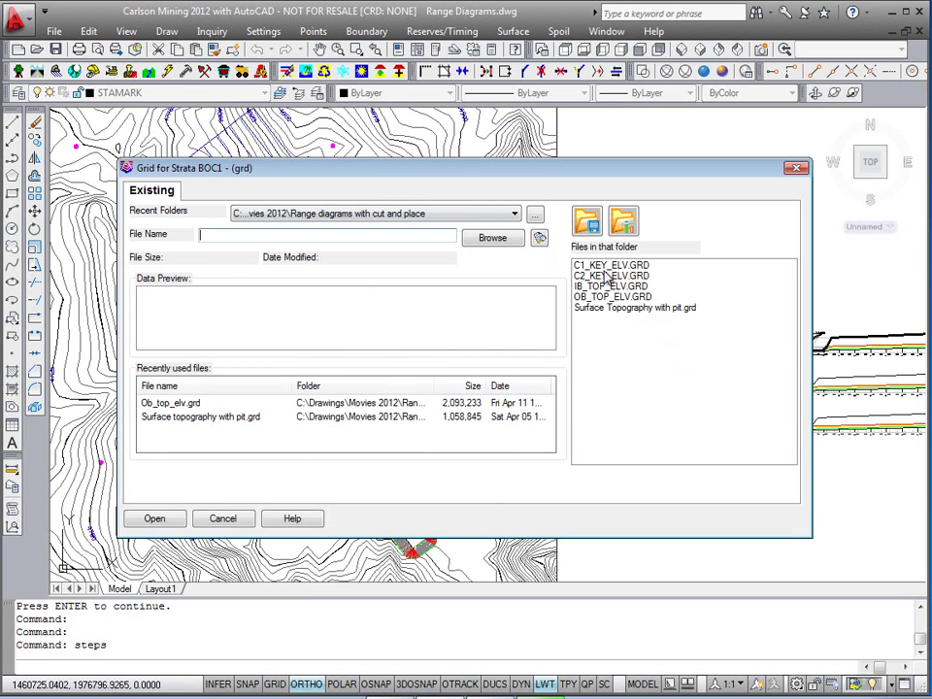
pyautogui.doubleClick(604, 267)
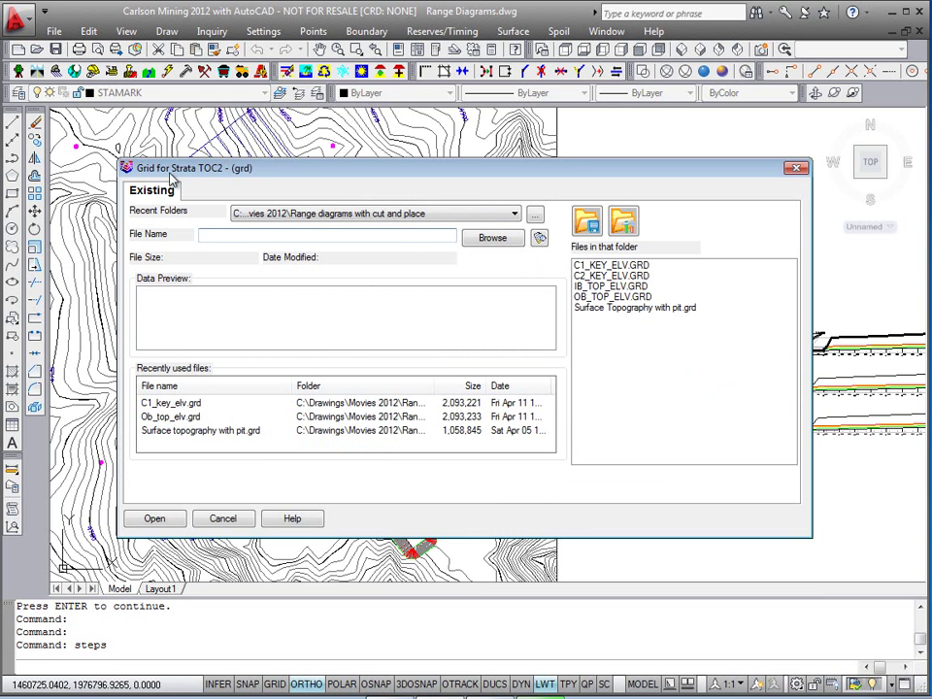
pyautogui.doubleClick(619, 288)
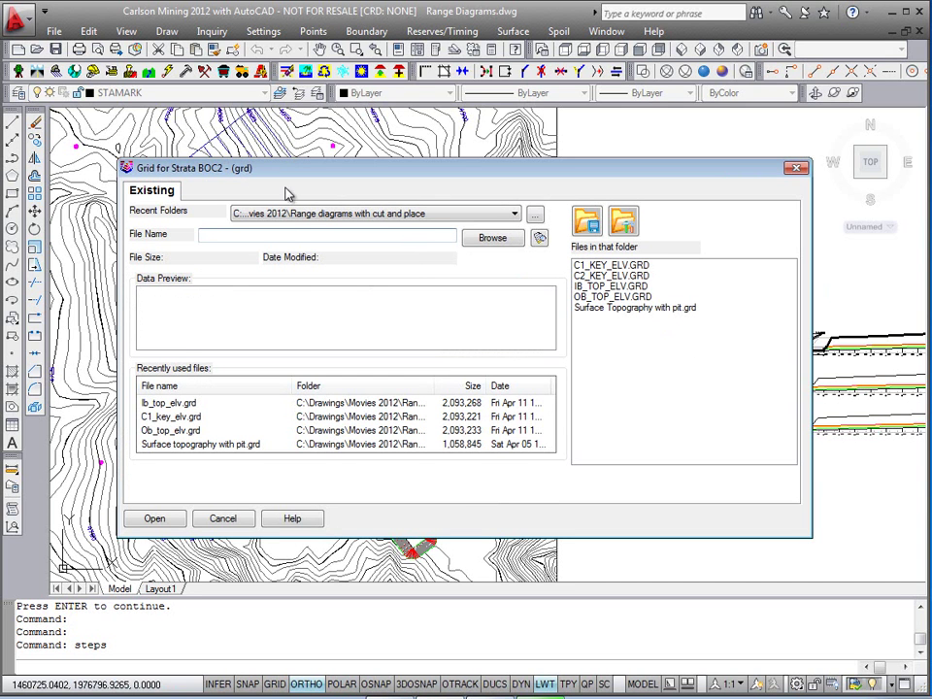
pyautogui.doubleClick(621, 276)
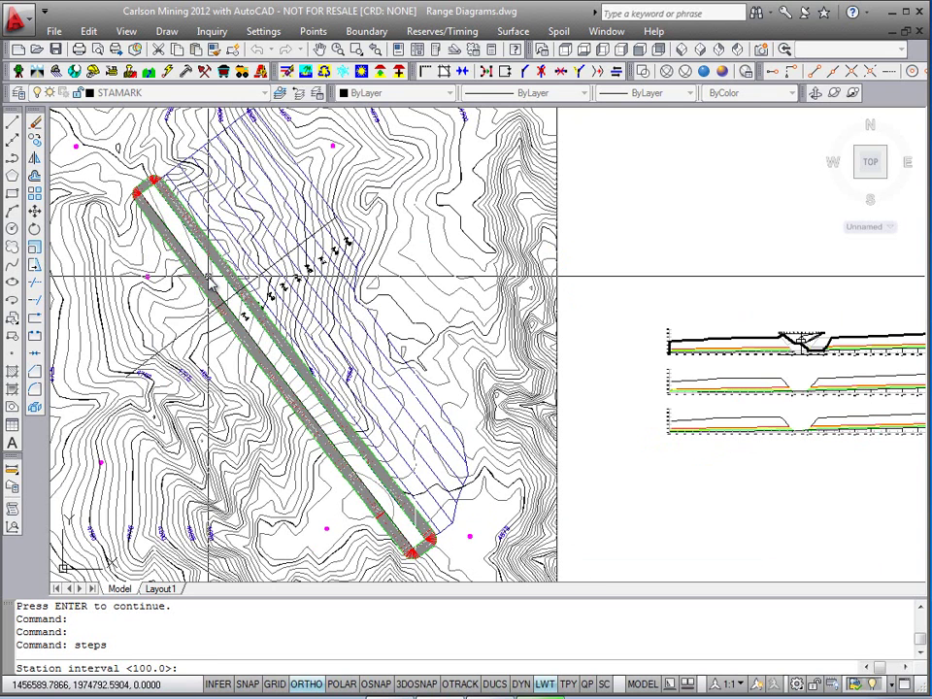
pyautogui.press('Return')
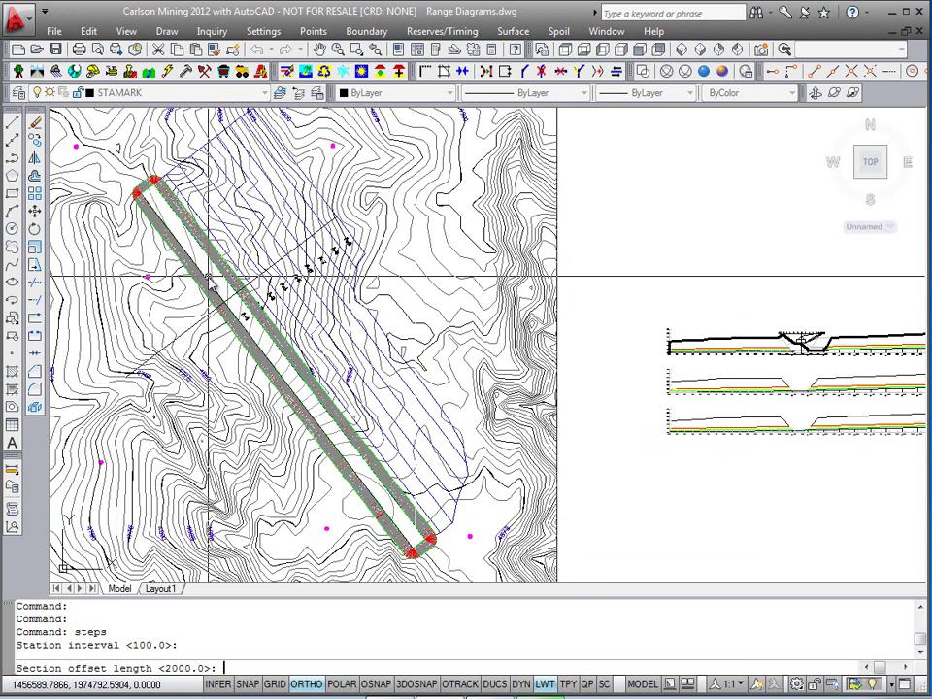
pyautogui.press('Return')
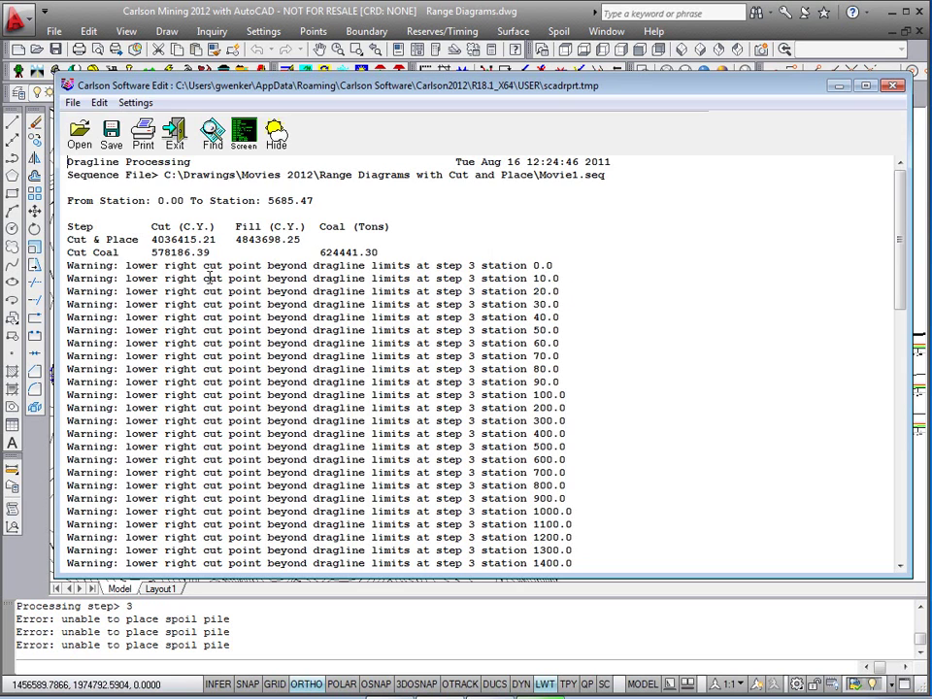
# Review the volumes and cut point warnings in the dragline processing report, and close it.
pyautogui.moveTo(123, 330); pyautogui.dragTo(307, 333)
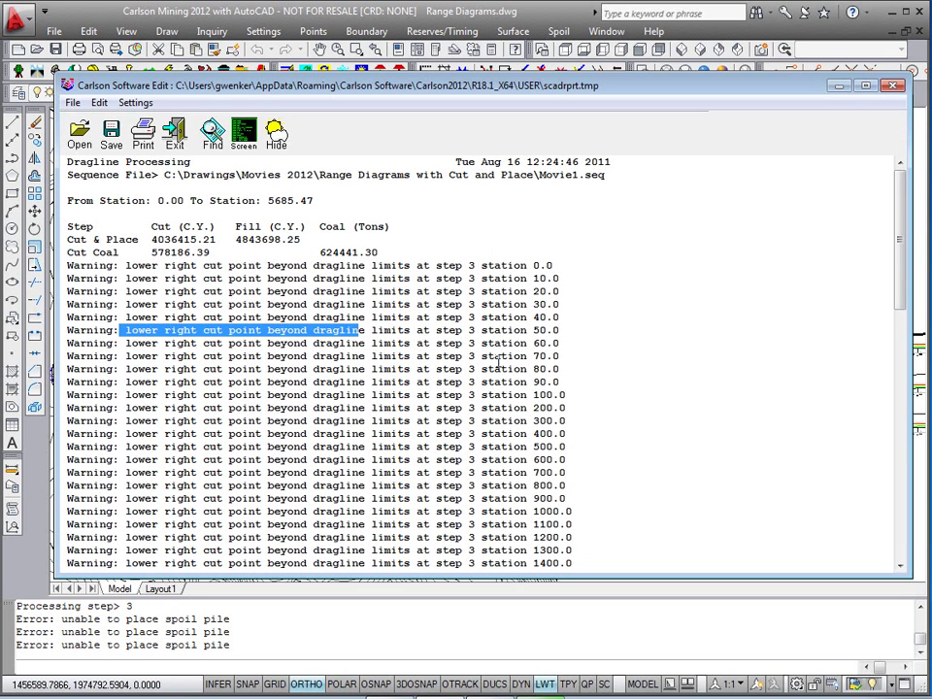
pyautogui.scroll(-18, 498, 362)
pyautogui.scroll(18, 498, 361)
pyautogui.click(177, 144)
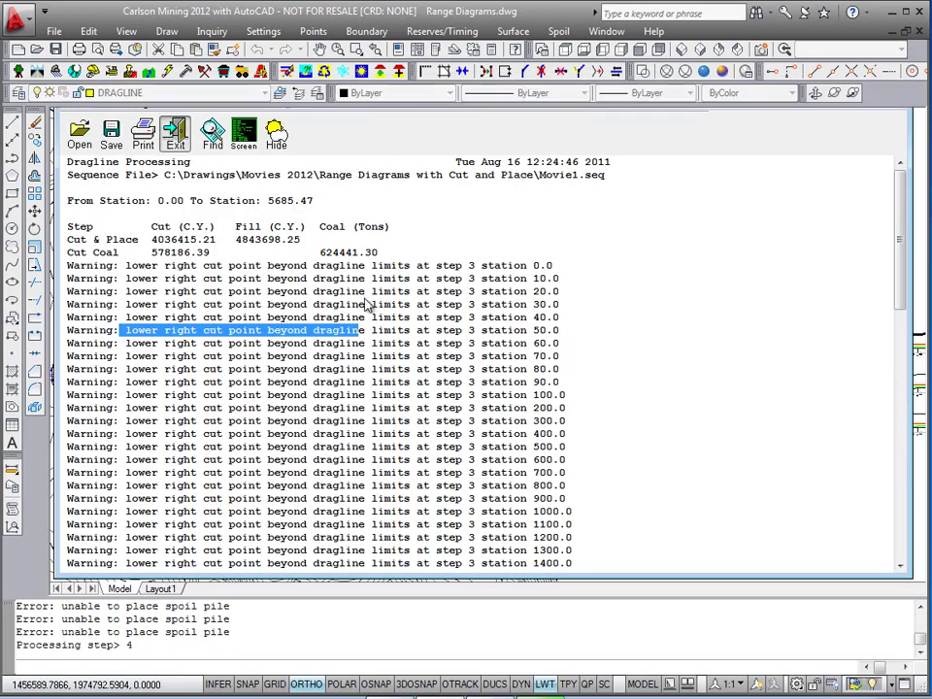
# Isolate the DRAGLINE layer by picking one of the yellow cross section polylines drawn over the contour map.
pyautogui.scroll(-3, 497, 337)
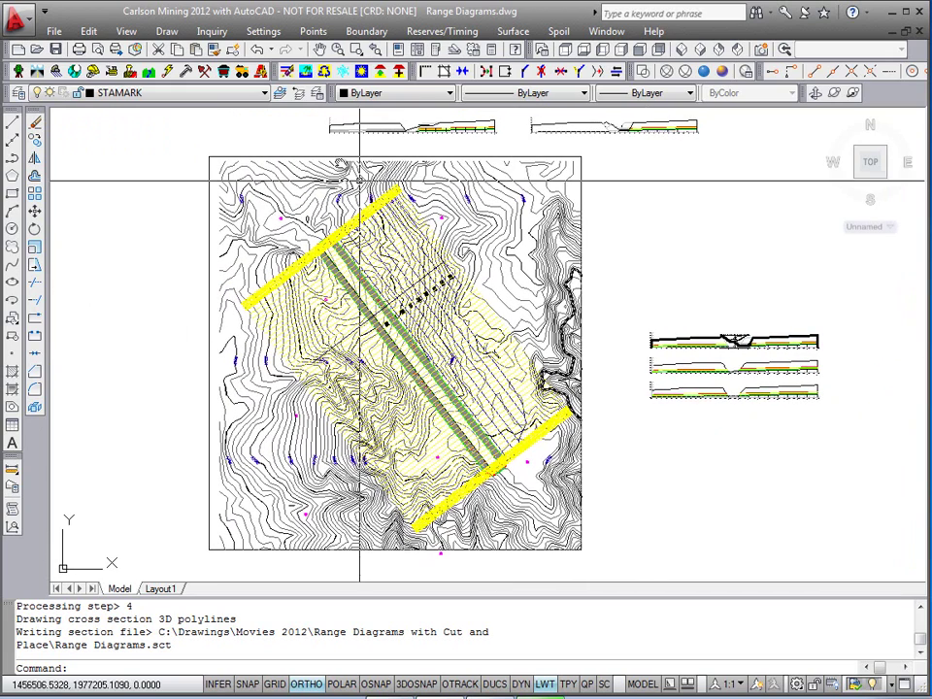
pyautogui.click(306, 73)
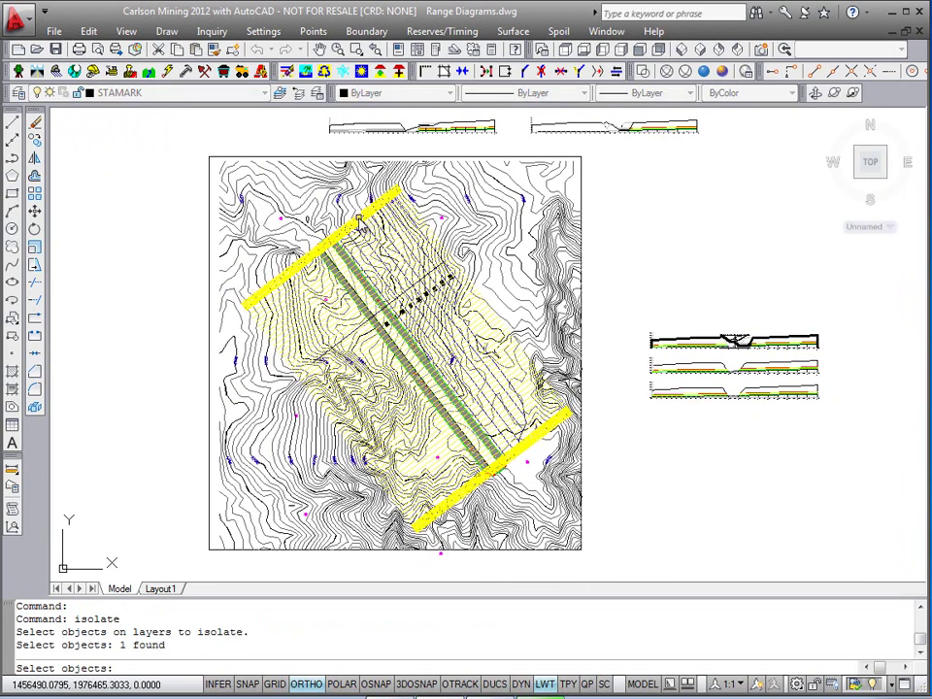
pyautogui.click(361, 217)
pyautogui.press('Return')
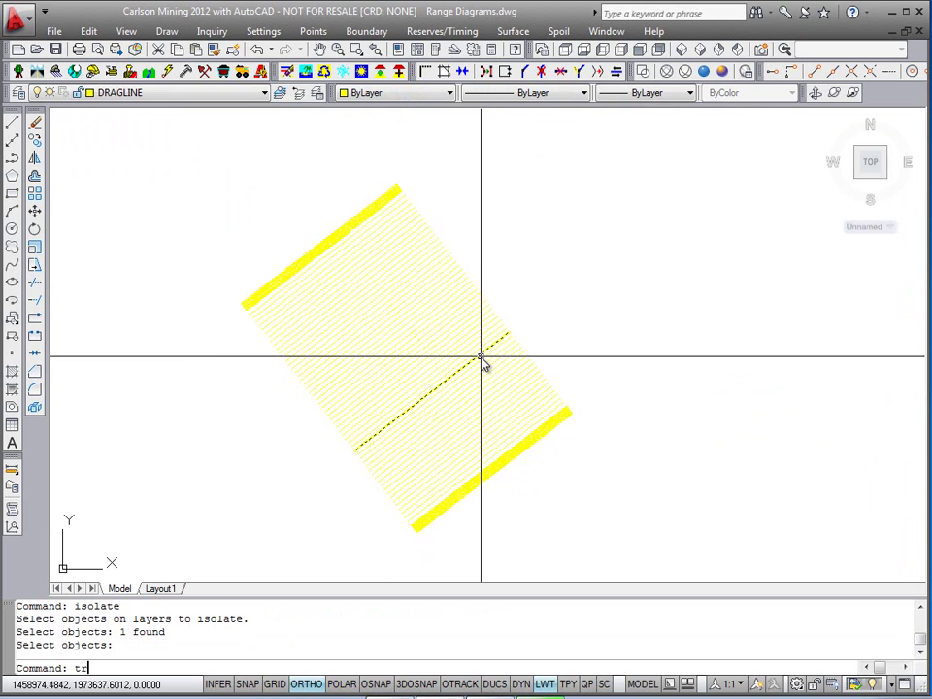
# Set Triangulate and Contour to draw triangulation faces on layer TRI_FACE2 without writing a triangulation file, and accept the settings.
pyautogui.write('tri')
pyautogui.press('Return')
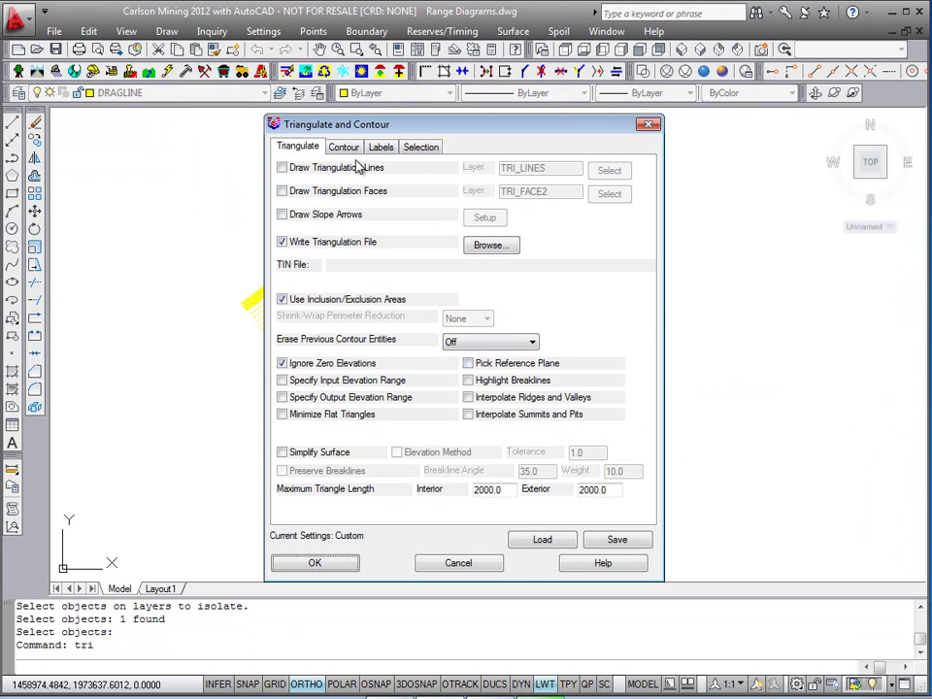
pyautogui.click(296, 244)
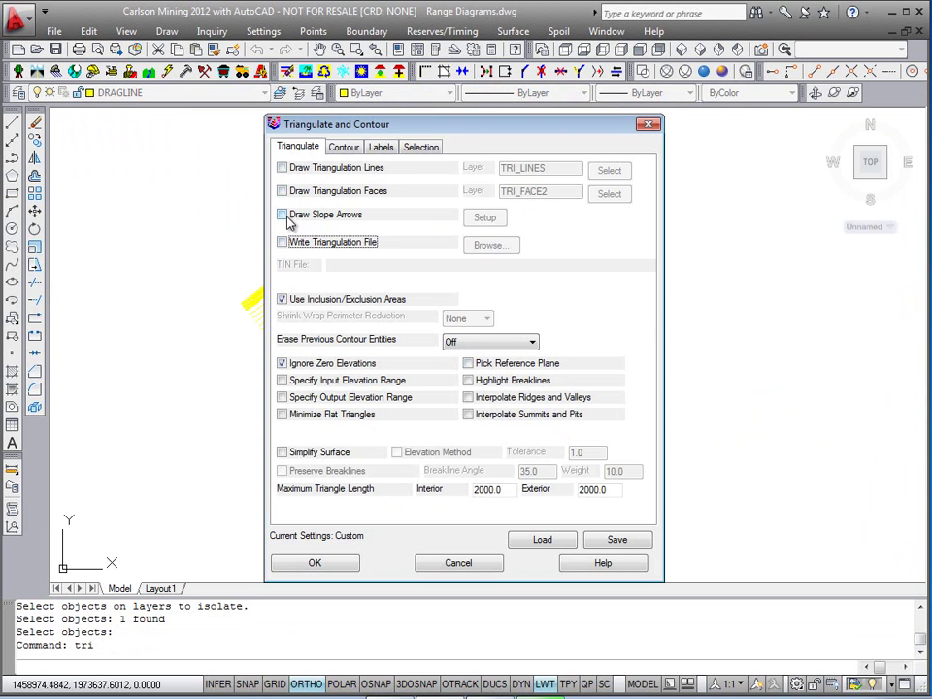
pyautogui.click(282, 192)
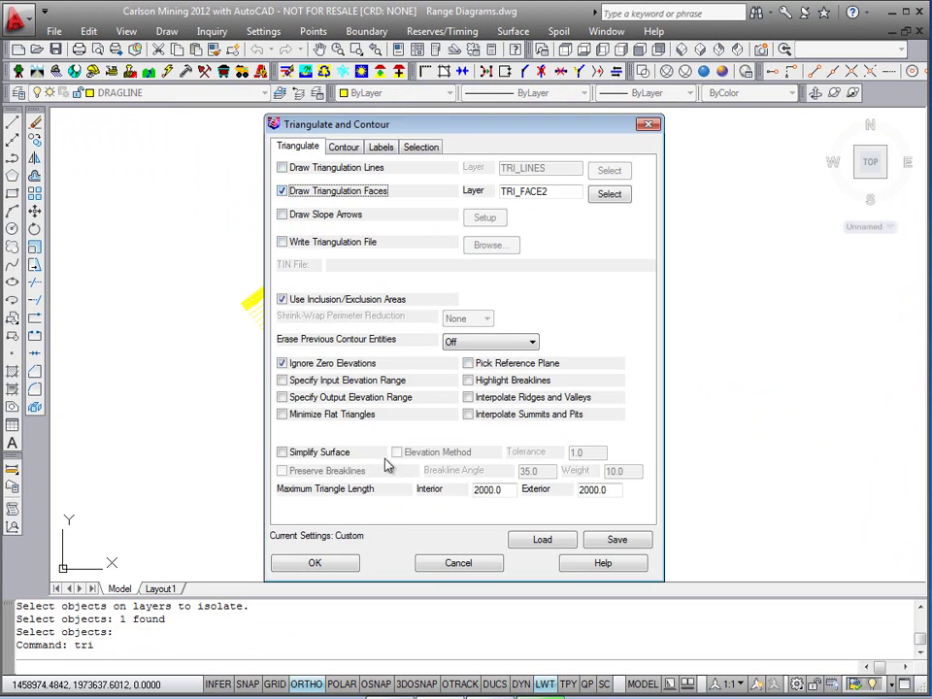
pyautogui.click(324, 566)
# Select the cross section polylines for the inclusion perimeter, skip exclusion perimeters, and triangulate all the dragline sections into 3D faces.
pyautogui.click(516, 500)
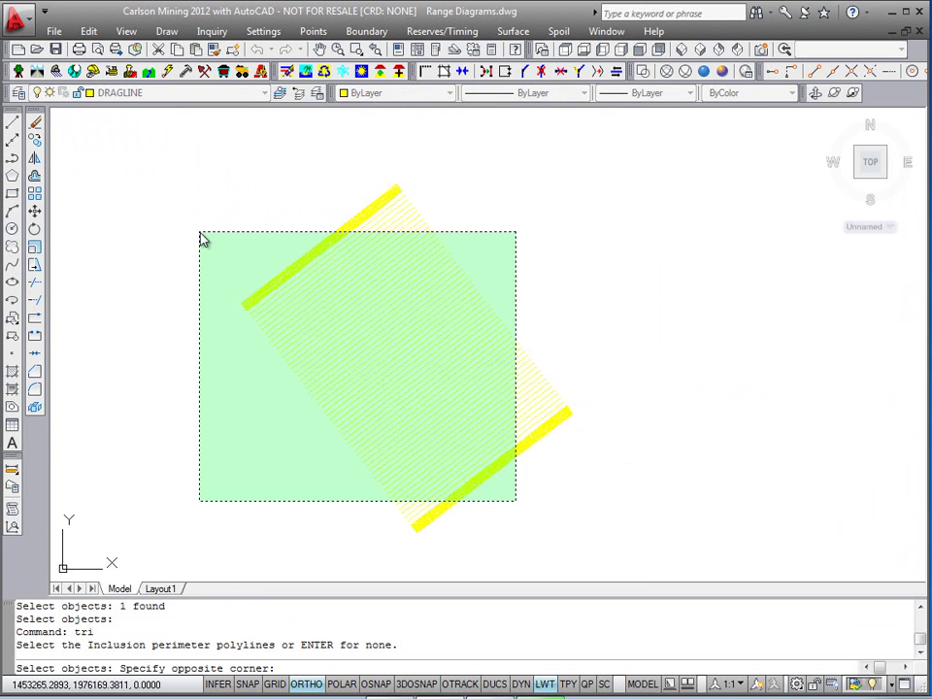
pyautogui.click(268, 222)
pyautogui.press('Return')
pyautogui.press('Return')
pyautogui.click(517, 497)
pyautogui.click(242, 157)
pyautogui.press('Return')
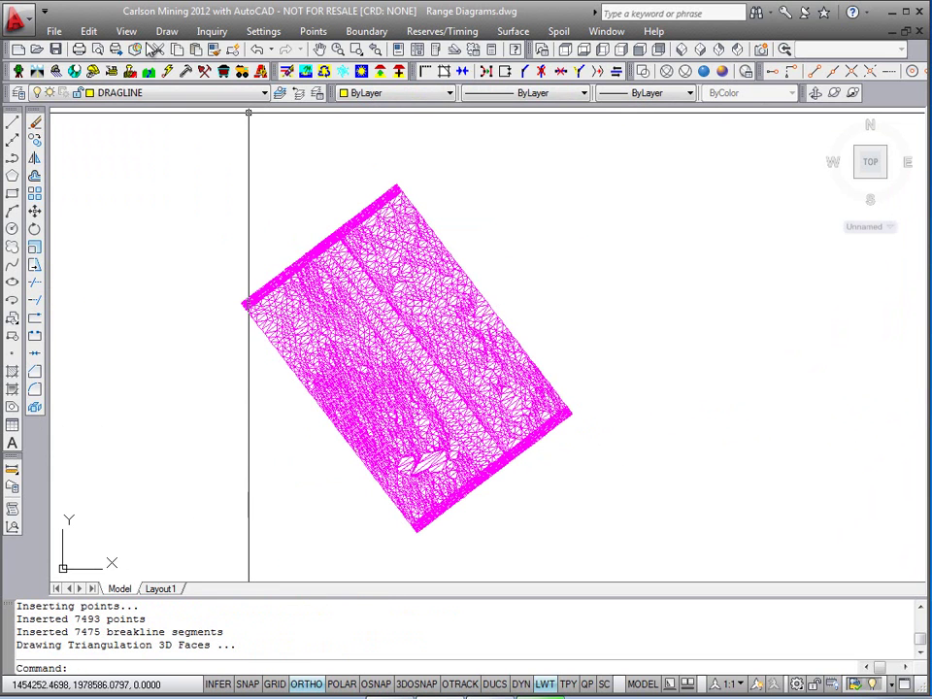
# Load all the triangulated faces and section polylines into the 3D Viewer Window.
pyautogui.click(126, 31)
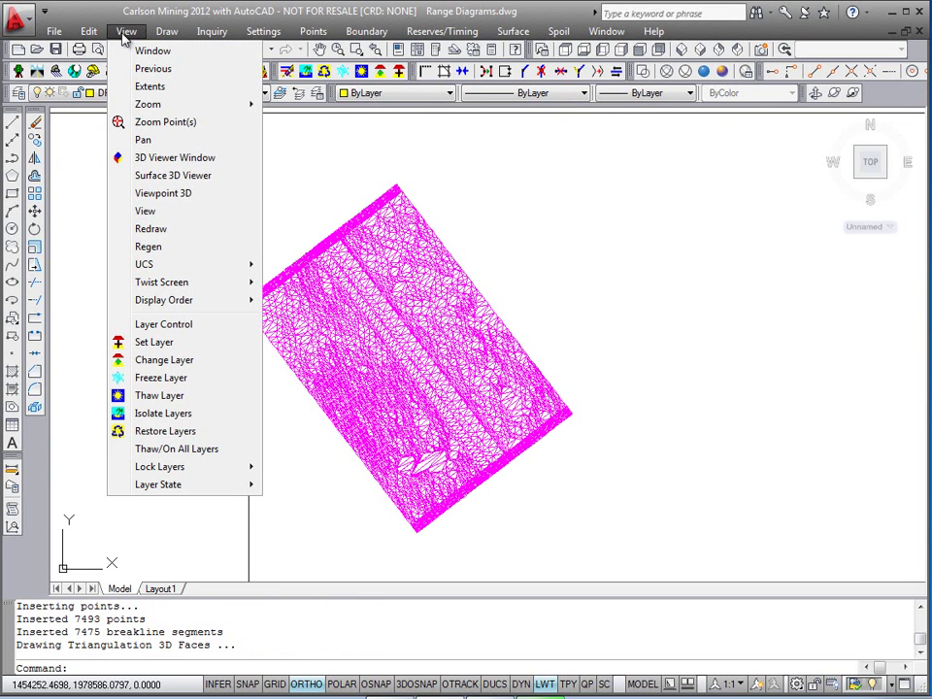
pyautogui.click(178, 161)
pyautogui.click(645, 555)
pyautogui.click(268, 310)
pyautogui.press('Return')
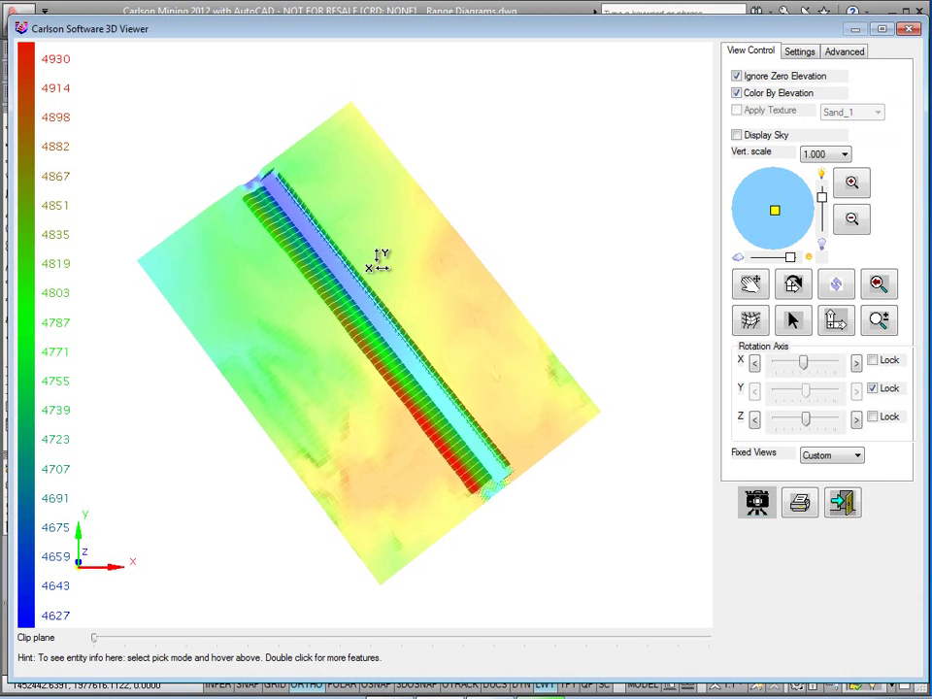
# Examine the pit floor, benches, highwall and spoil pile of the dragline surface in 3D, and exit the viewer.
pyautogui.moveTo(379, 260); pyautogui.dragTo(433, 510)
pyautogui.moveTo(637, 422); pyautogui.dragTo(414, 439)
pyautogui.scroll(3, 428, 398)
pyautogui.moveTo(599, 463); pyautogui.dragTo(495, 453)
pyautogui.scroll(4, 453, 445)
pyautogui.moveTo(501, 457); pyautogui.dragTo(545, 430, button='middle')
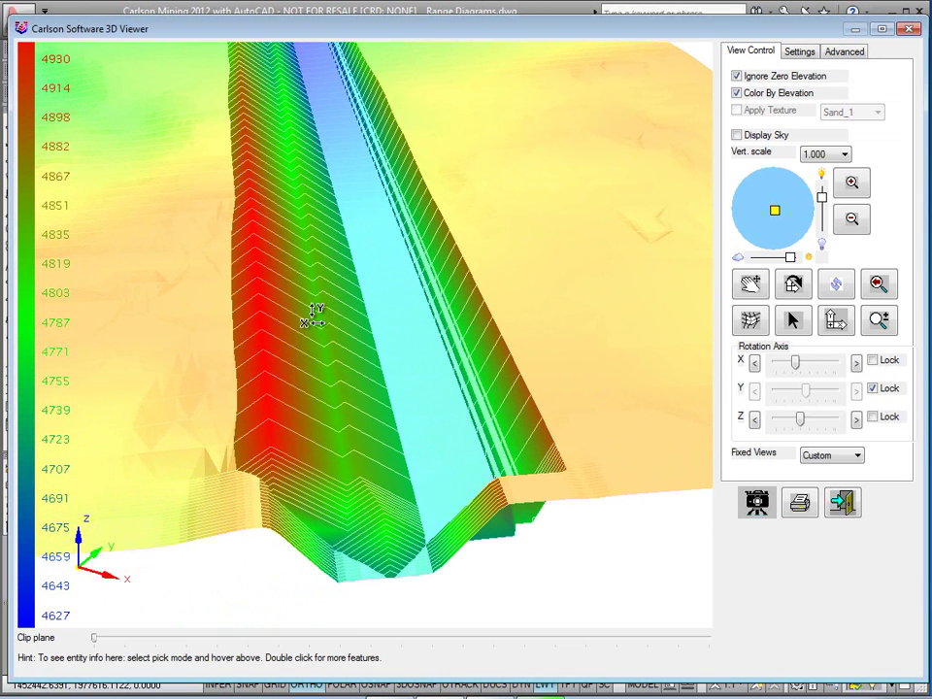
pyautogui.scroll(3, 495, 367)
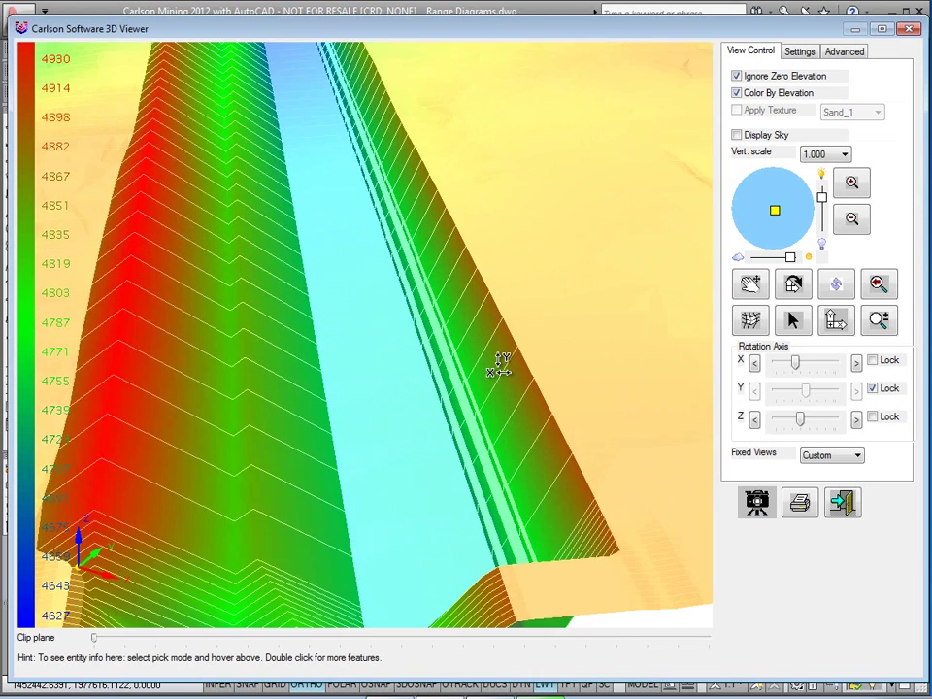
pyautogui.scroll(2, 495, 367)
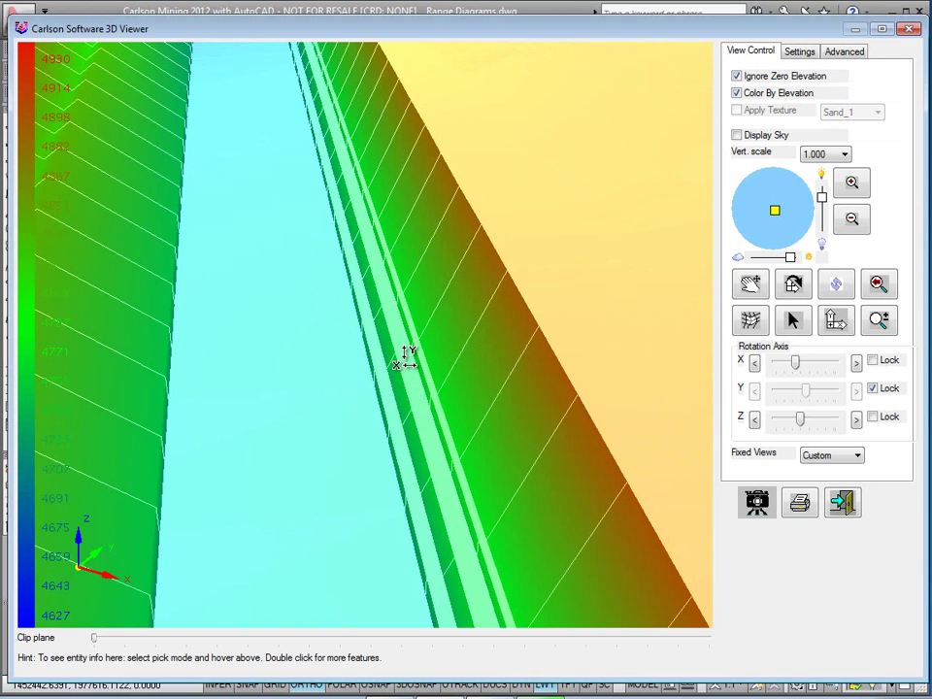
pyautogui.scroll(-5, 374, 373)
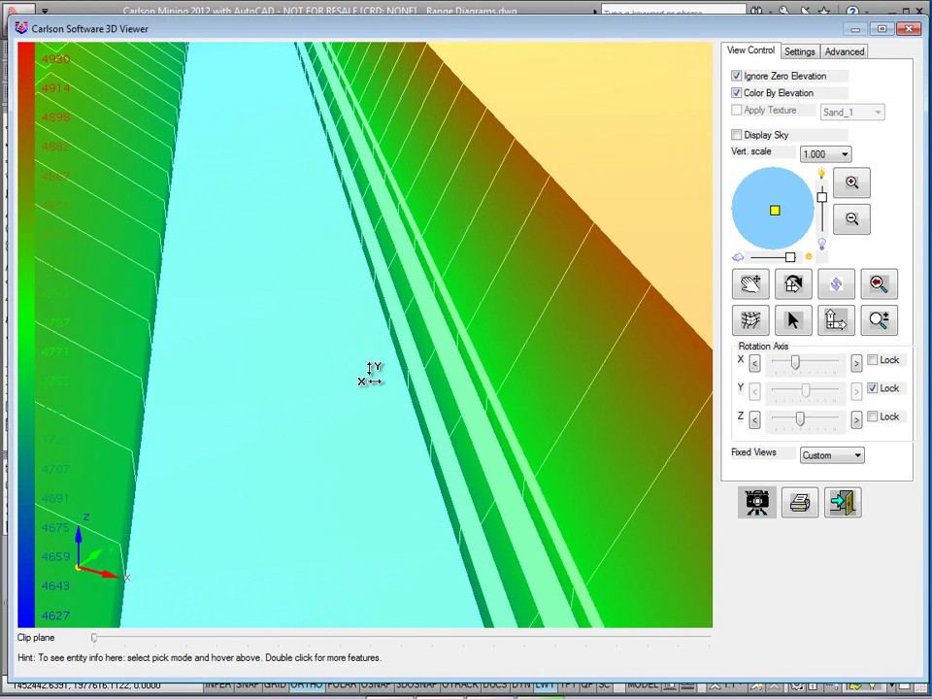
pyautogui.scroll(-2, 362, 341)
pyautogui.moveTo(588, 360); pyautogui.dragTo(627, 353)
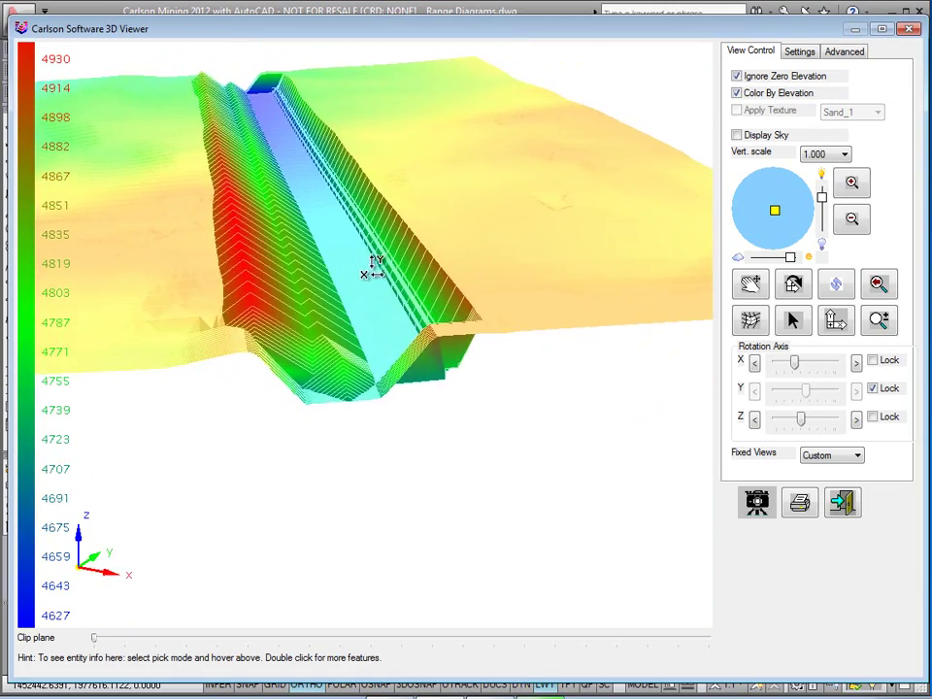
pyautogui.scroll(4, 379, 267)
pyautogui.moveTo(383, 284); pyautogui.dragTo(402, 333)
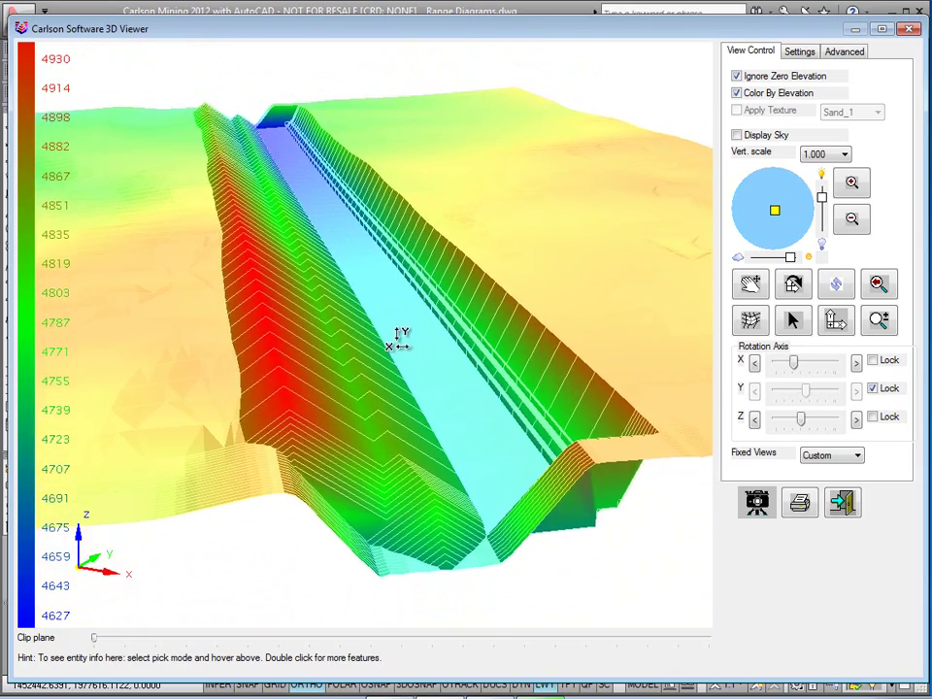
pyautogui.moveTo(657, 462); pyautogui.dragTo(641, 492)
pyautogui.click(843, 502)
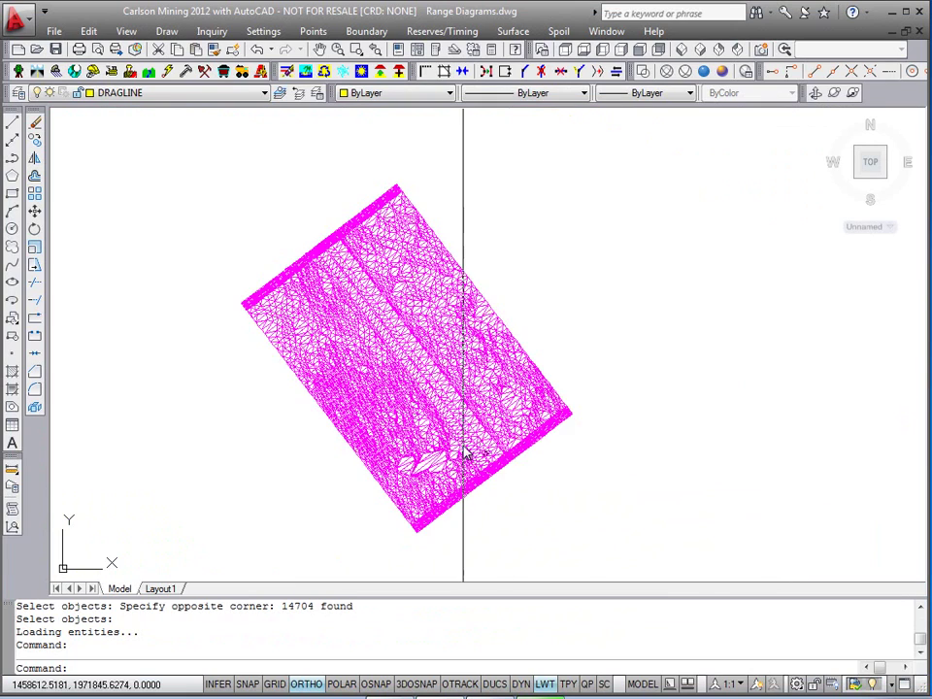
# Switch to the Carlson Civil module and start Draw Section File with Range Diagrams.sct as the first section file.
pyautogui.scroll(-6, 495, 349)
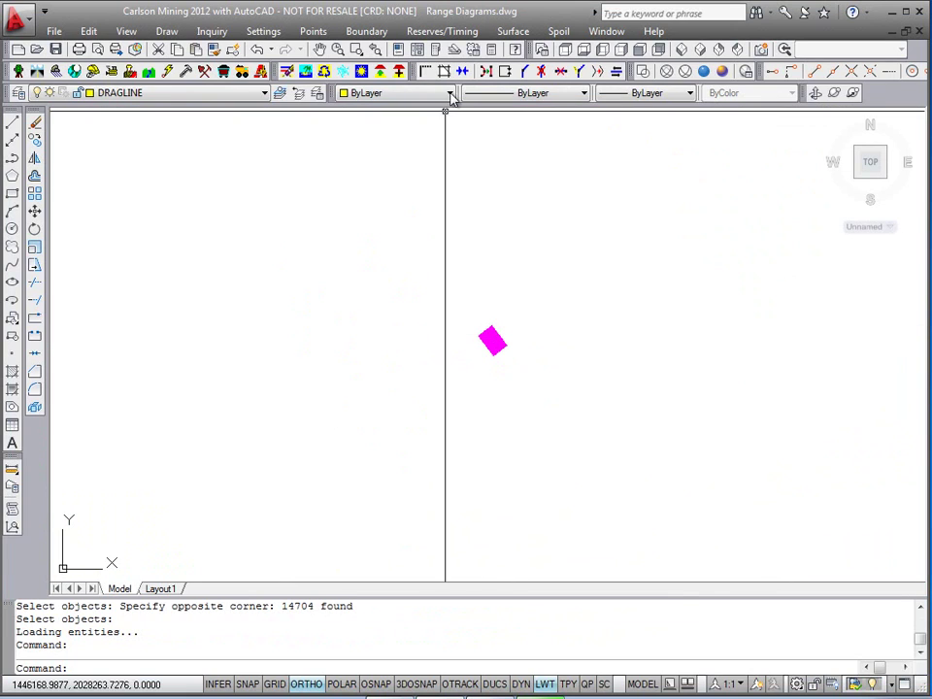
pyautogui.click(36, 73)
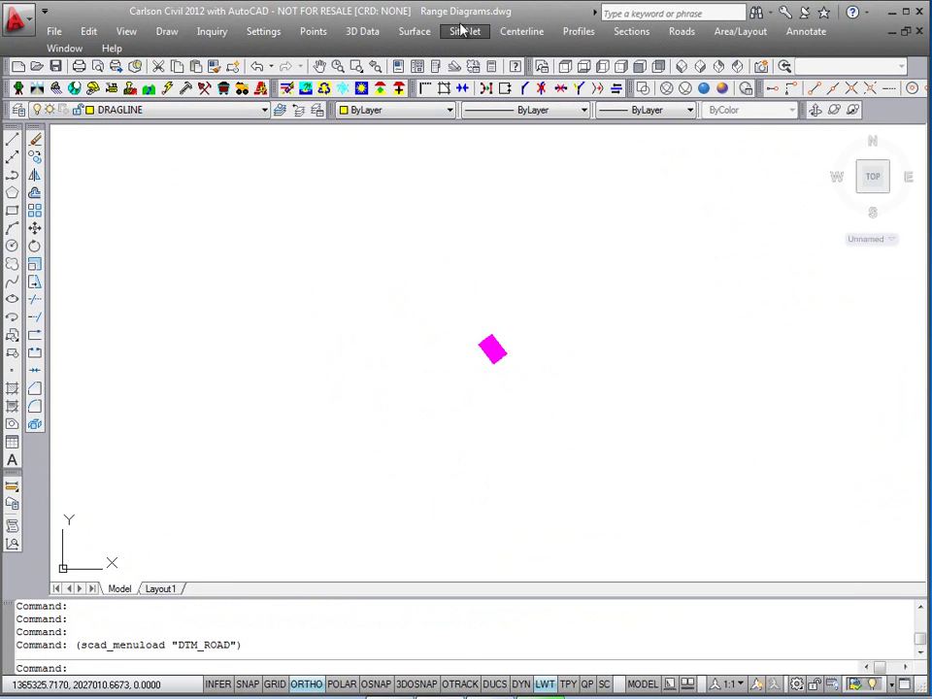
pyautogui.click(636, 31)
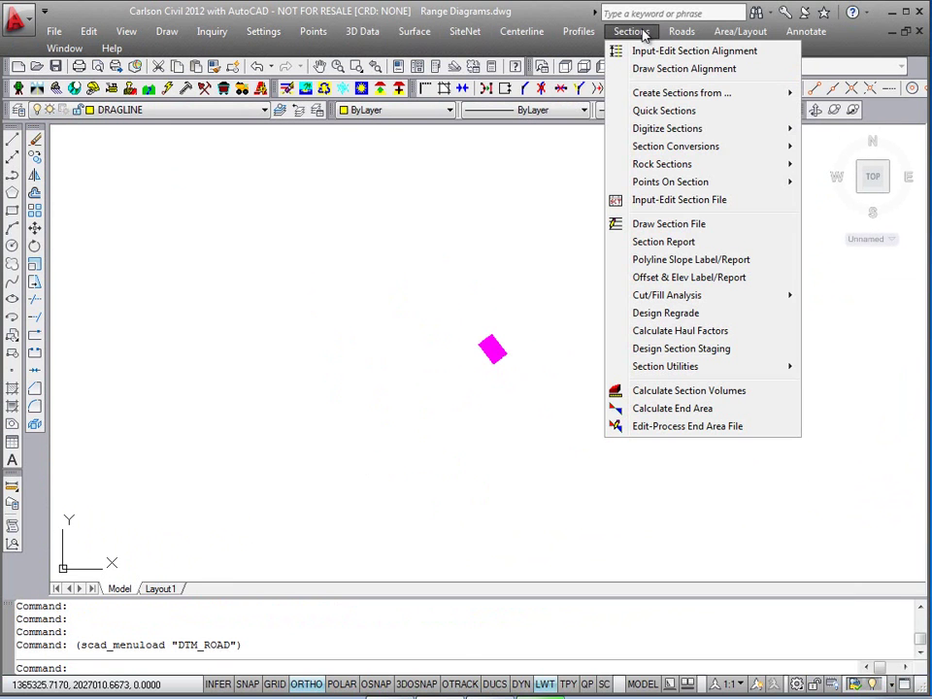
pyautogui.click(683, 225)
pyautogui.moveTo(493, 238); pyautogui.dragTo(485, 230)
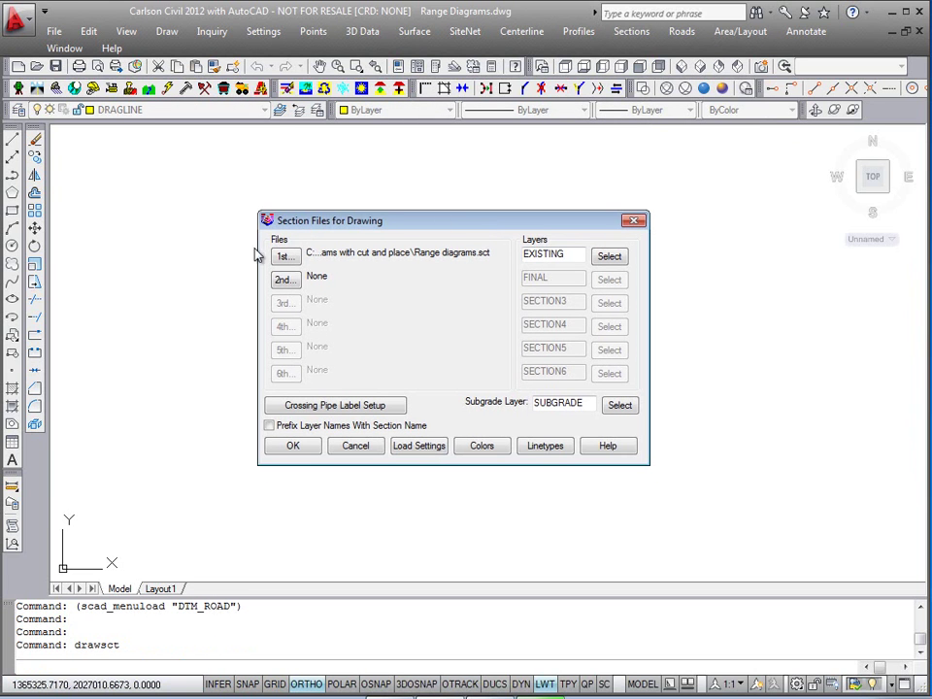
pyautogui.click(294, 257)
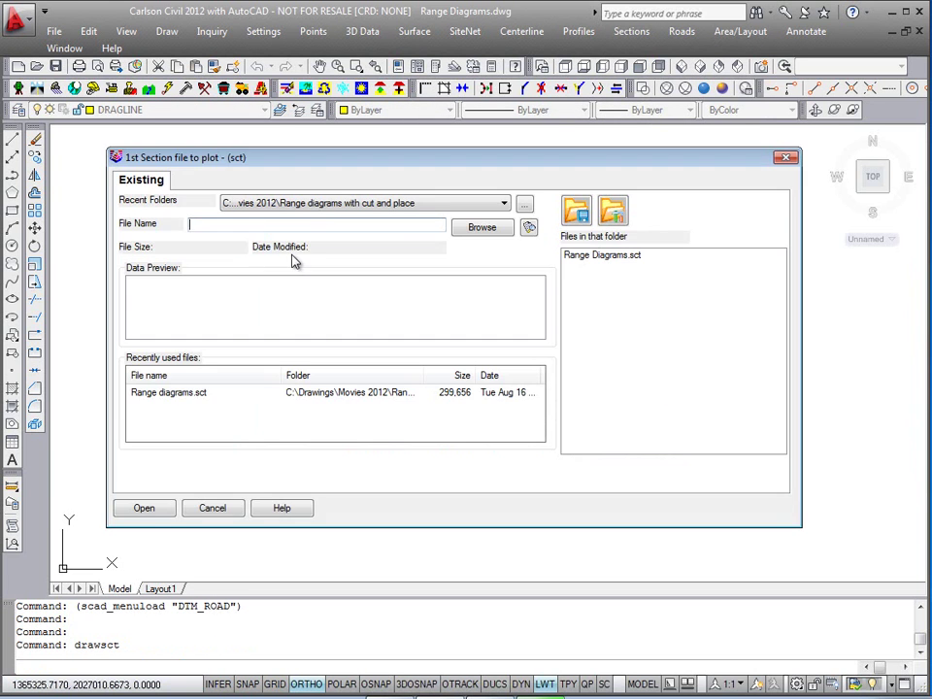
pyautogui.doubleClick(648, 260)
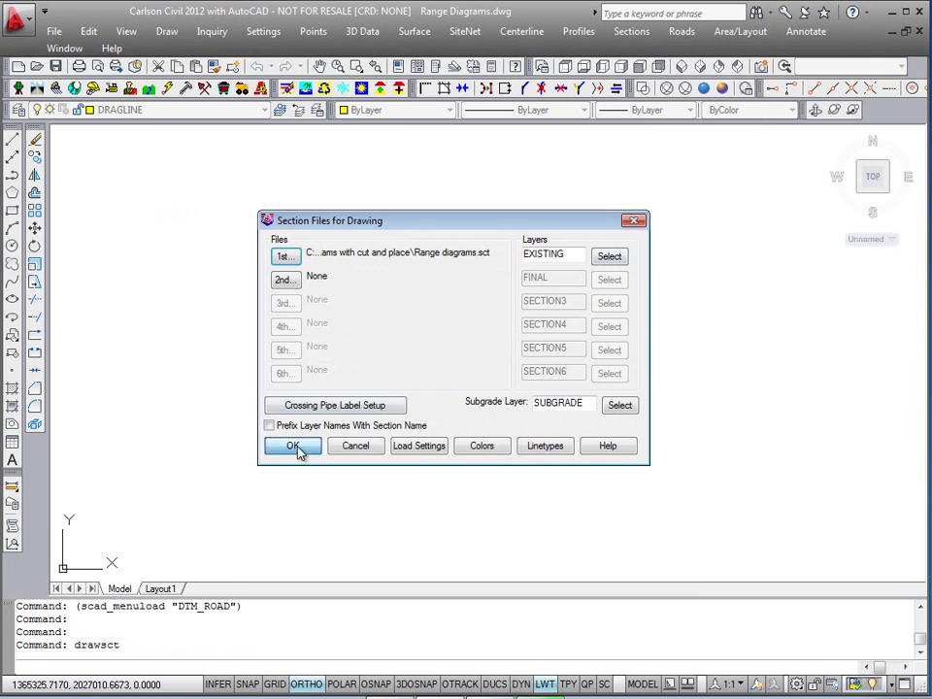
# Scan the section file to set the plot defaults and draw all stations as a vertical stack in empty space east of the surface.
pyautogui.click(293, 445)
pyautogui.click(304, 226)
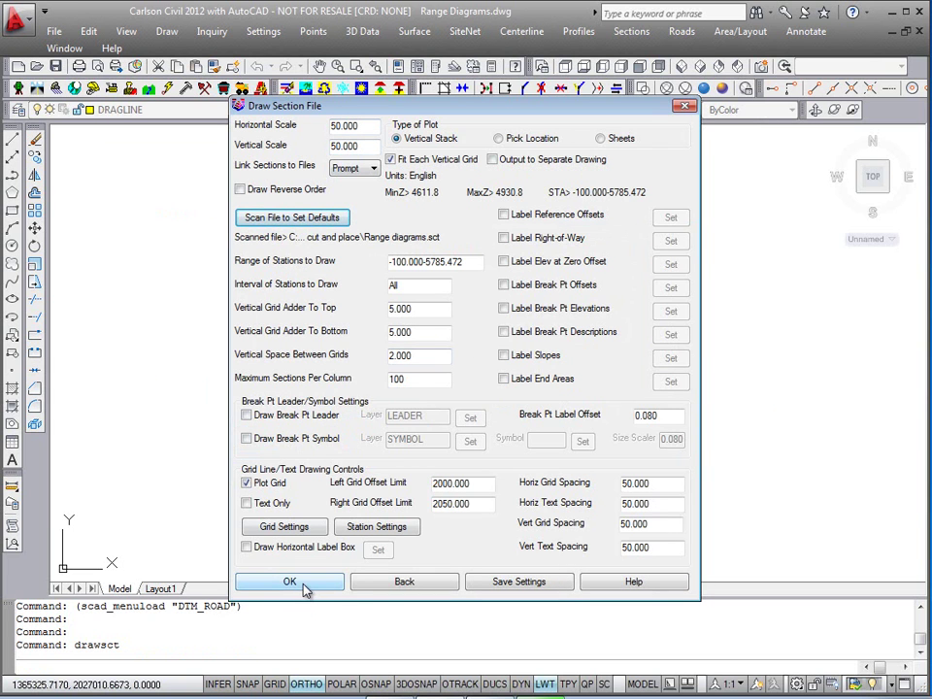
pyautogui.click(289, 581)
pyautogui.click(698, 395)
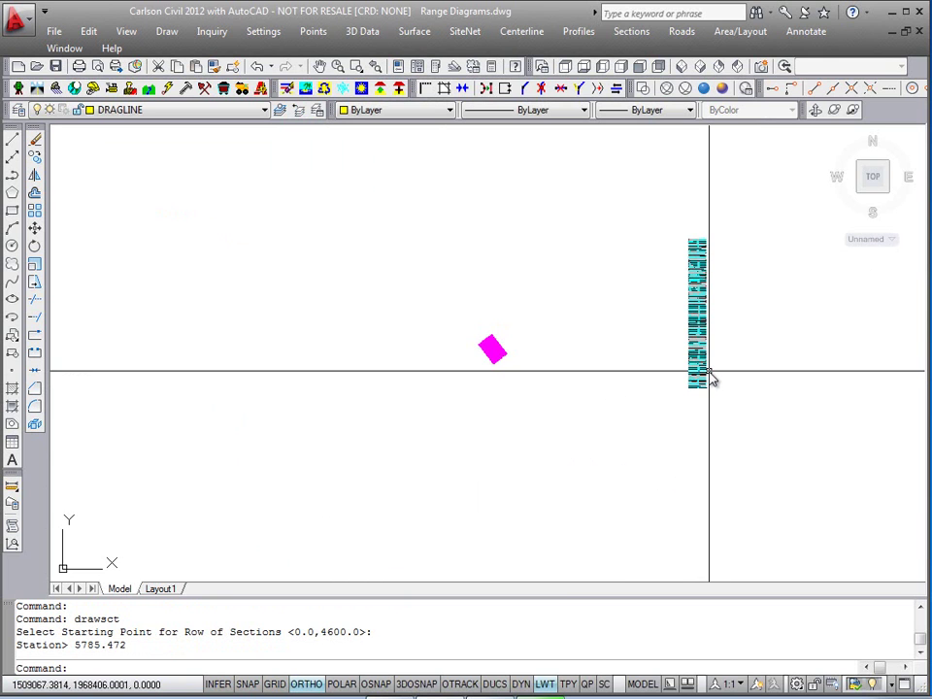
# Change the colour of the existing layer, which holds the drawn section lines, to blue and close the layer manager.
pyautogui.scroll(10, 707, 339)
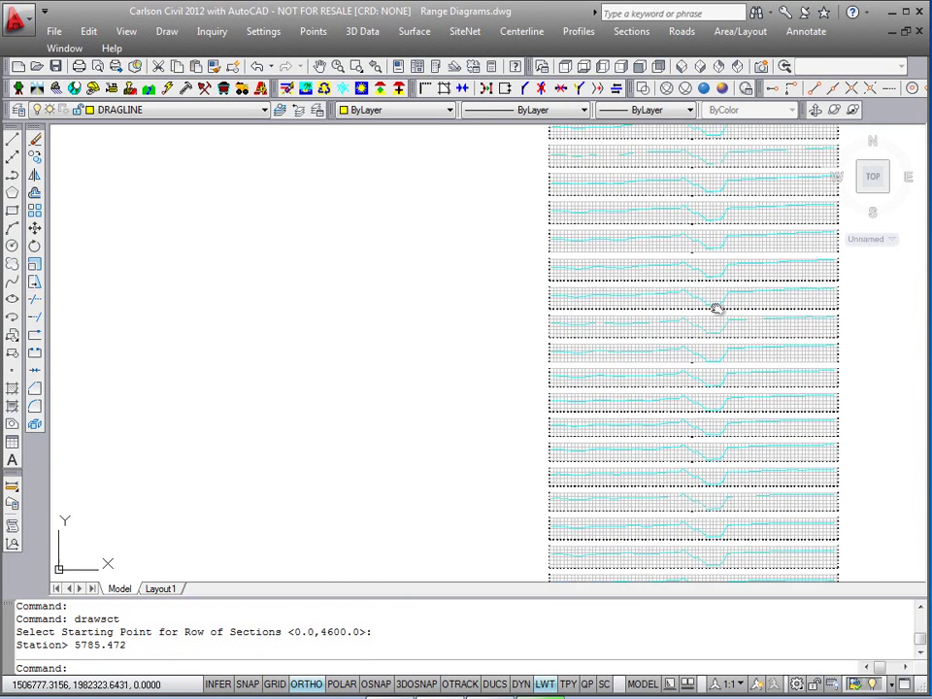
pyautogui.scroll(4, 578, 243)
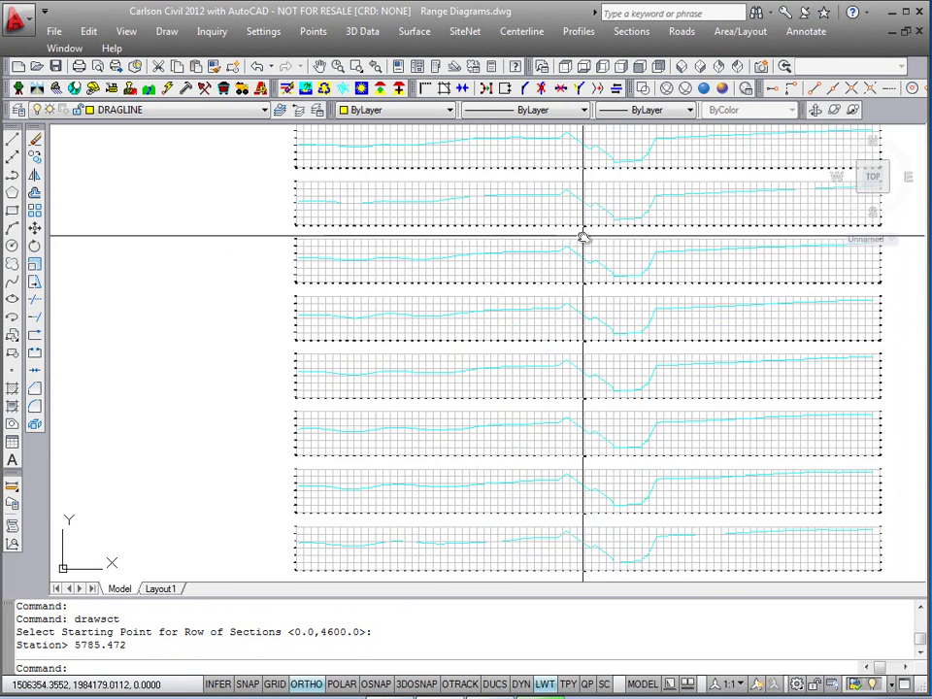
pyautogui.click(19, 108)
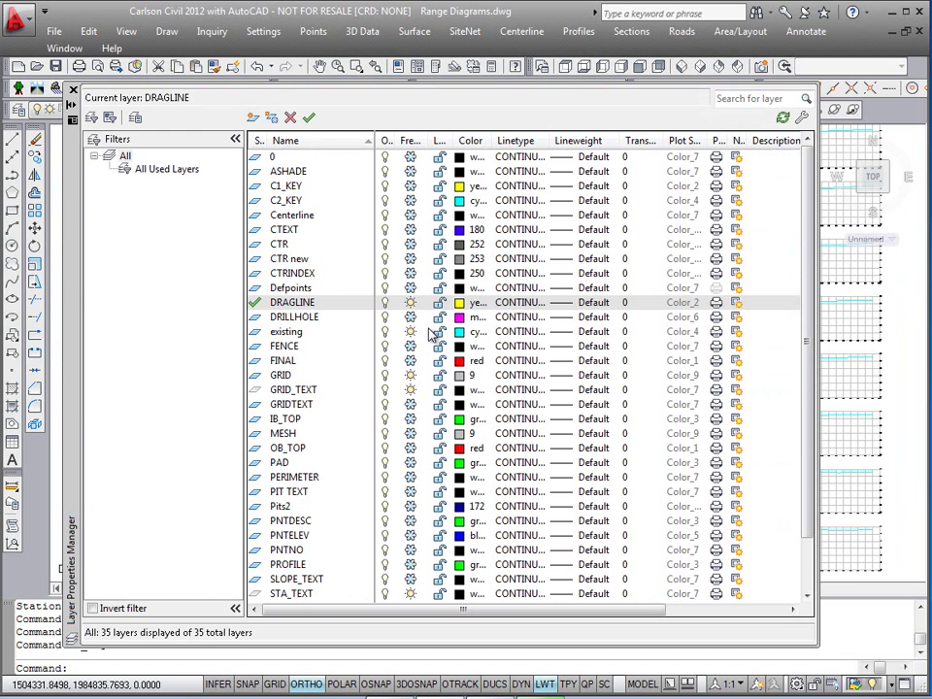
pyautogui.click(462, 334)
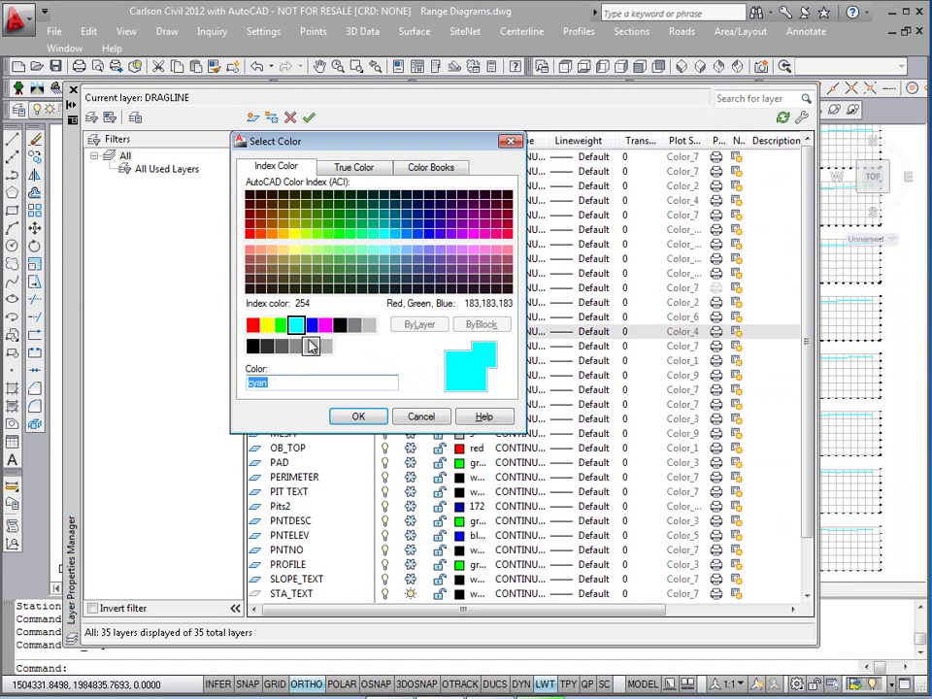
pyautogui.click(311, 325)
pyautogui.click(358, 416)
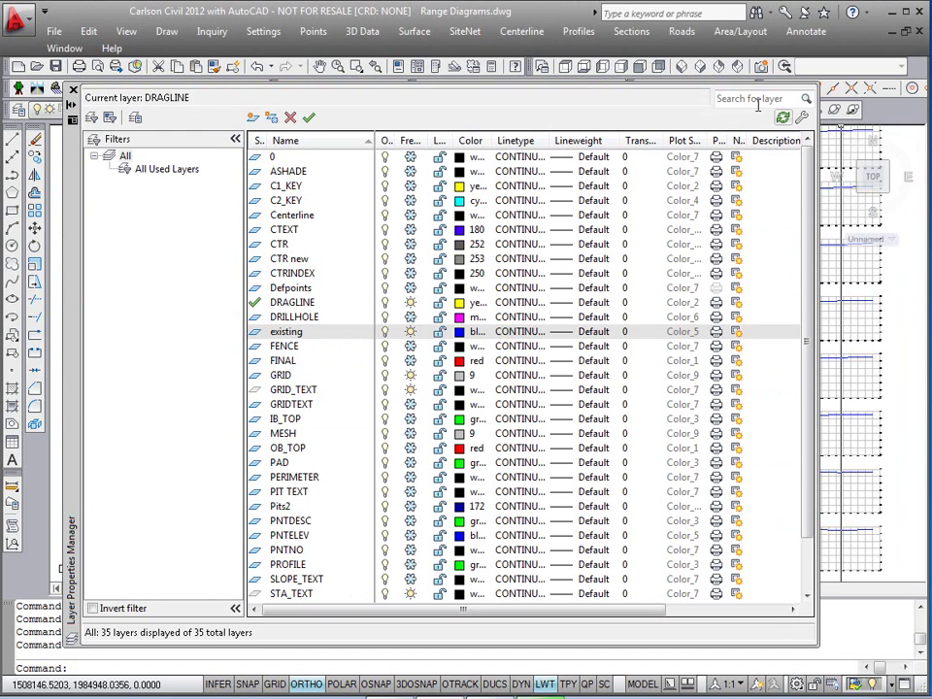
pyautogui.click(73, 90)
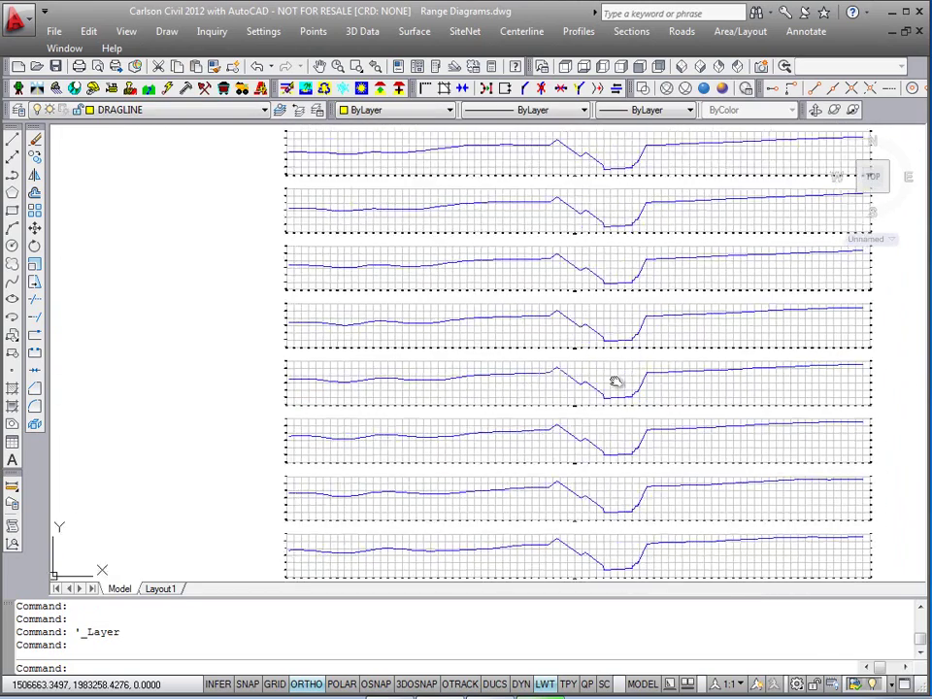
# Look over the stack of drawn sections, switch back to the Carlson Mining module and open its list of surface mining commands.
pyautogui.moveTo(621, 281); pyautogui.dragTo(577, 418, button='middle')
pyautogui.moveTo(666, 186); pyautogui.dragTo(618, 415, button='middle')
pyautogui.moveTo(630, 242); pyautogui.dragTo(632, 471, button='middle')
pyautogui.moveTo(612, 288)
pyautogui.mouseDown(button='middle')
pyautogui.moveTo(619, 430)
pyautogui.moveTo(578, 481)
pyautogui.moveTo(570, 370)
pyautogui.moveTo(544, 477)
pyautogui.moveTo(495, 364)
pyautogui.moveTo(491, 470)
pyautogui.moveTo(495, 297)
pyautogui.moveTo(480, 302)
pyautogui.mouseUp(button='middle')
pyautogui.scroll(-4, 617, 455)
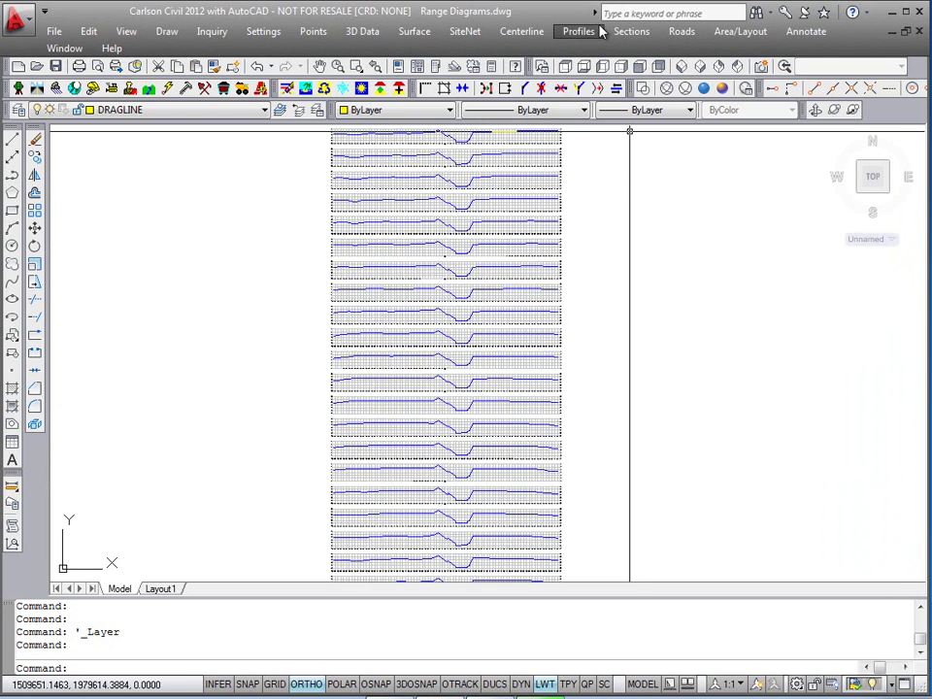
pyautogui.click(237, 89)
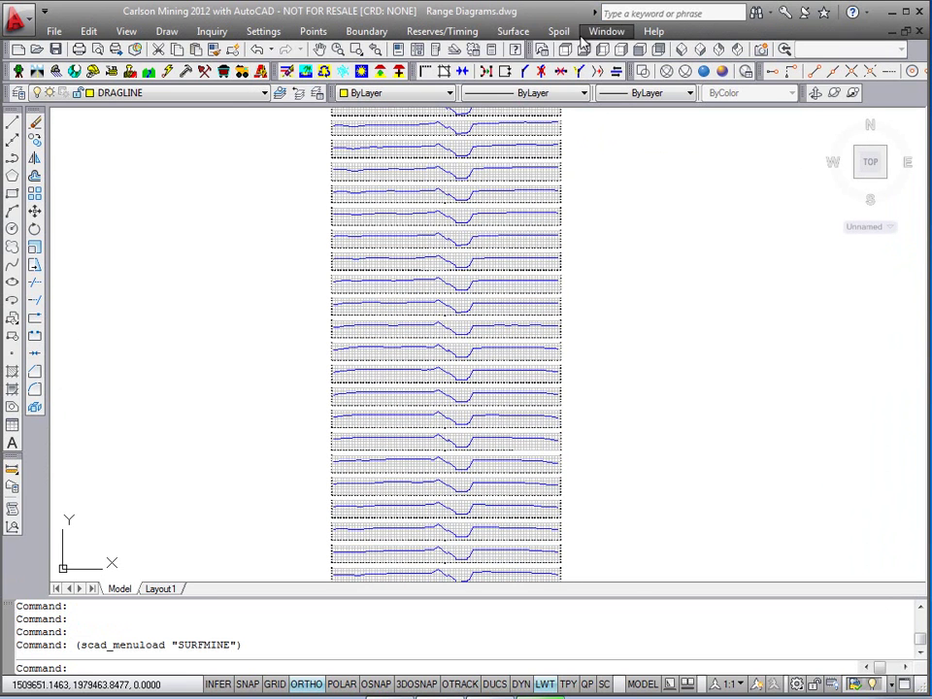
pyautogui.click(510, 32)
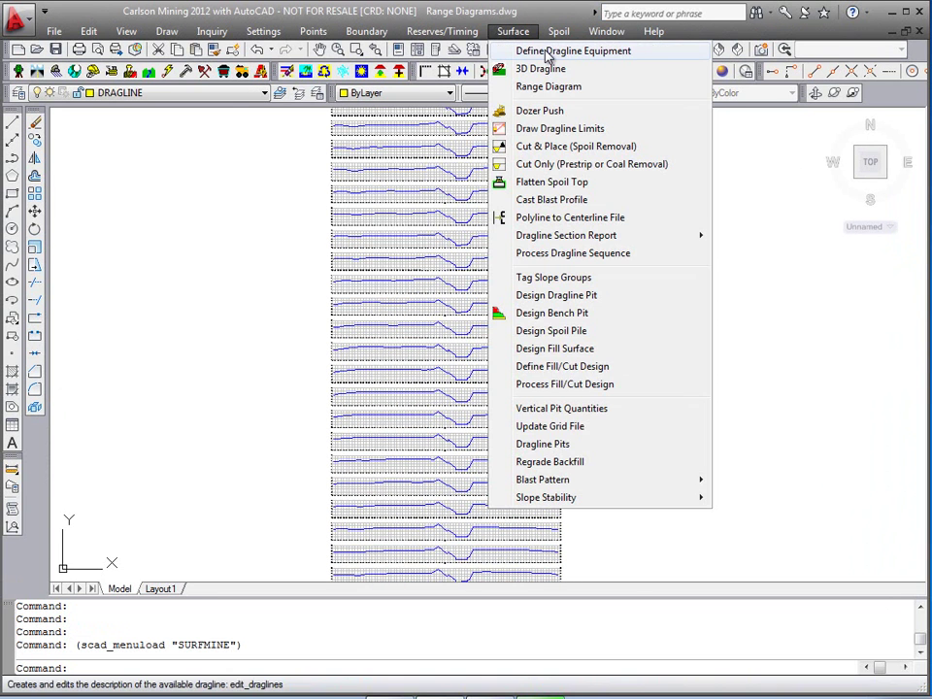